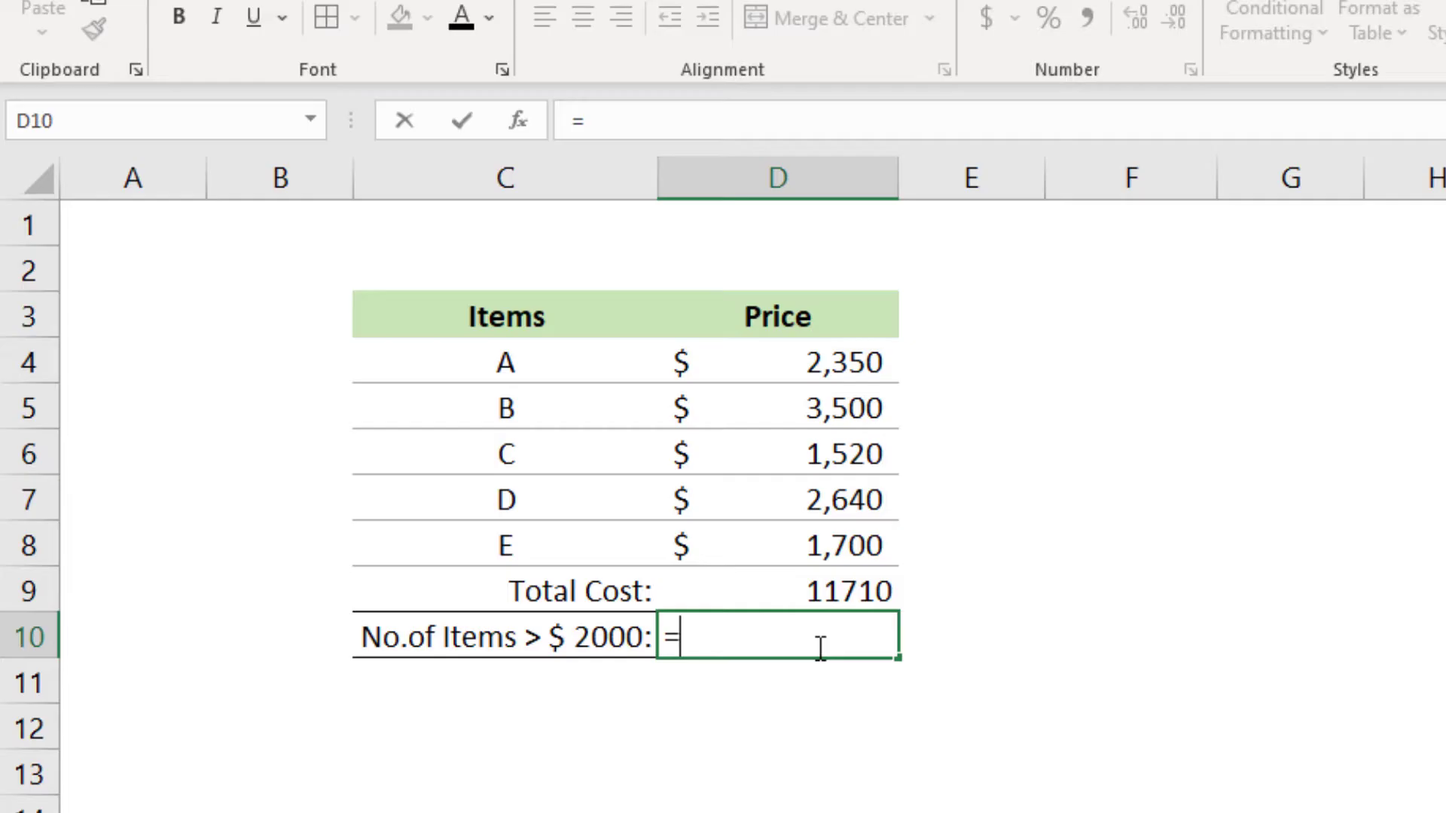
Enter =COUNTIF(Amount,">2000") in D10 to count prices above $2000.
type("countif")
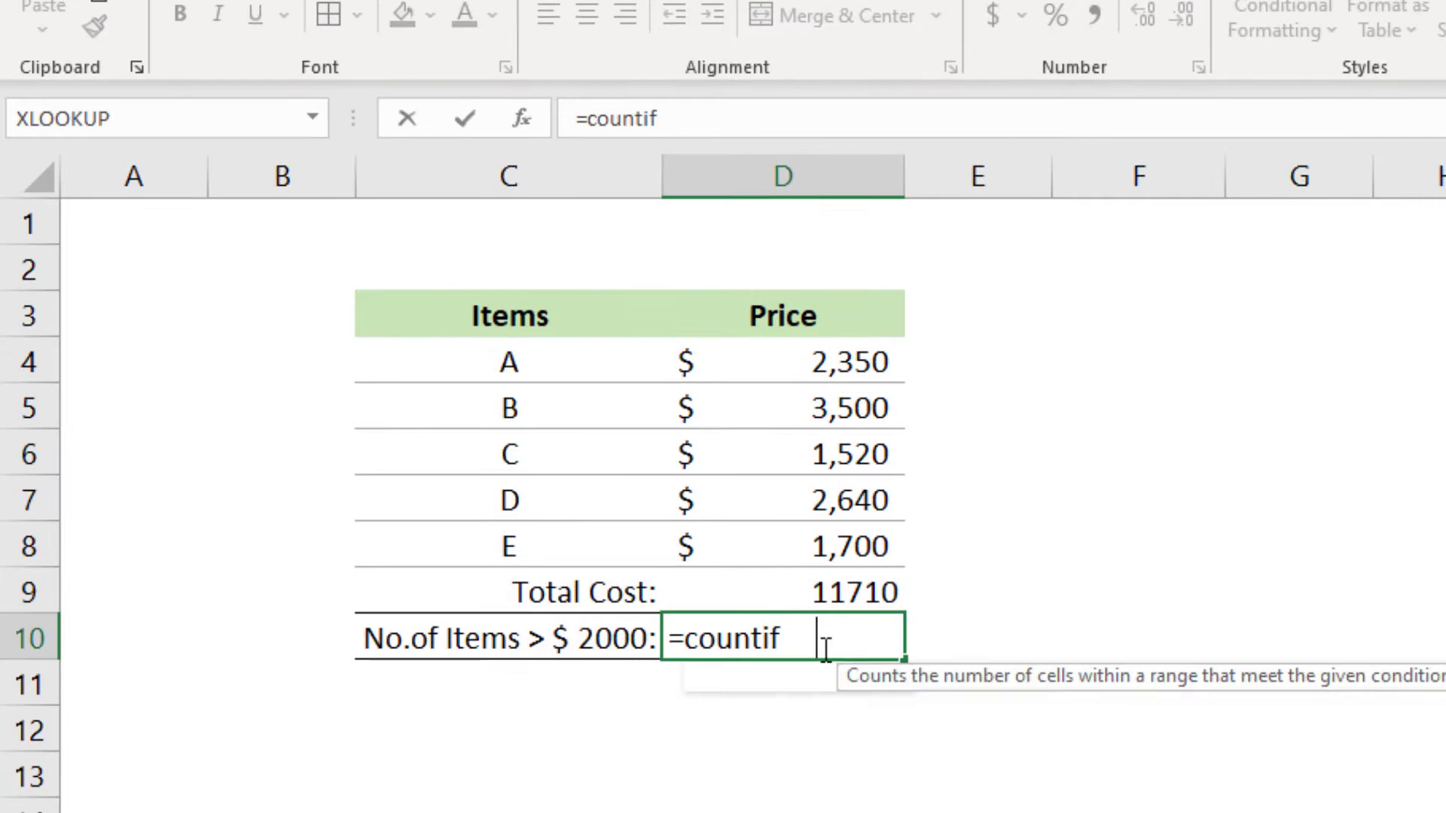
key("Tab")
type("amo")
key("Tab")
type(",\"")
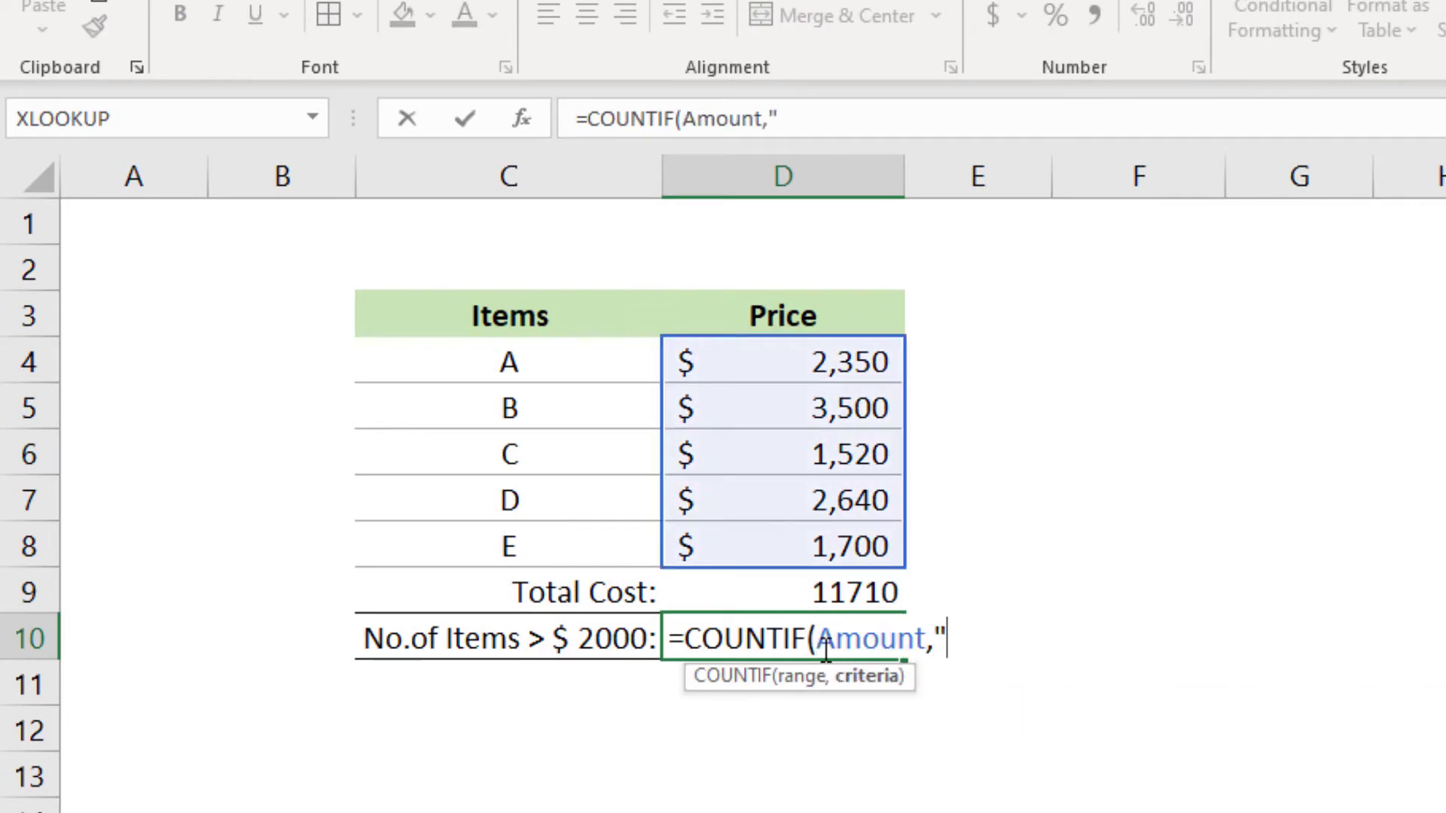
type(">2000")
key("Return")
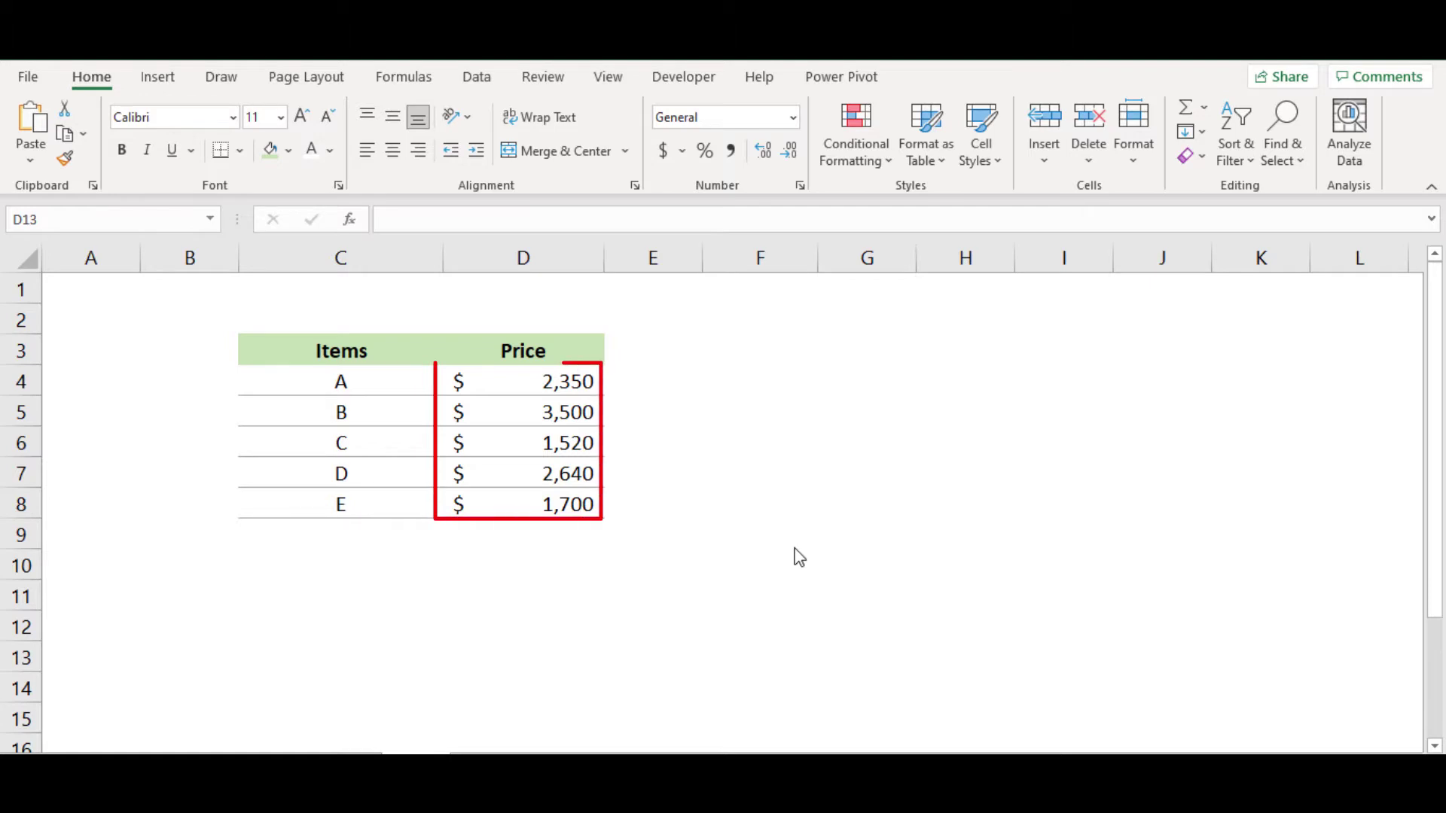
Name the price cells D4:D8 'Price' with Define Name.
left_click_drag(511, 375, 507, 493)
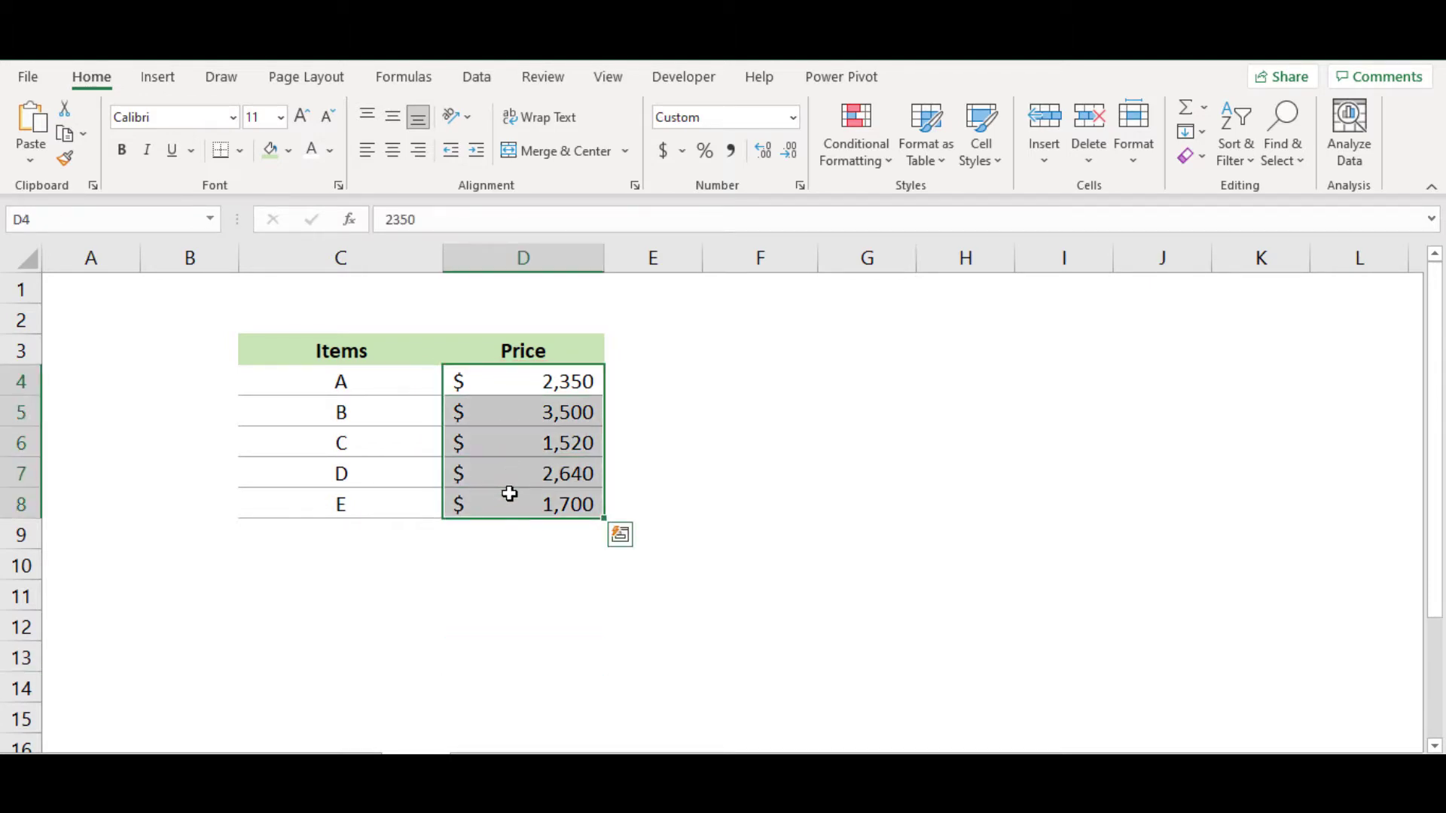
left_click(415, 79)
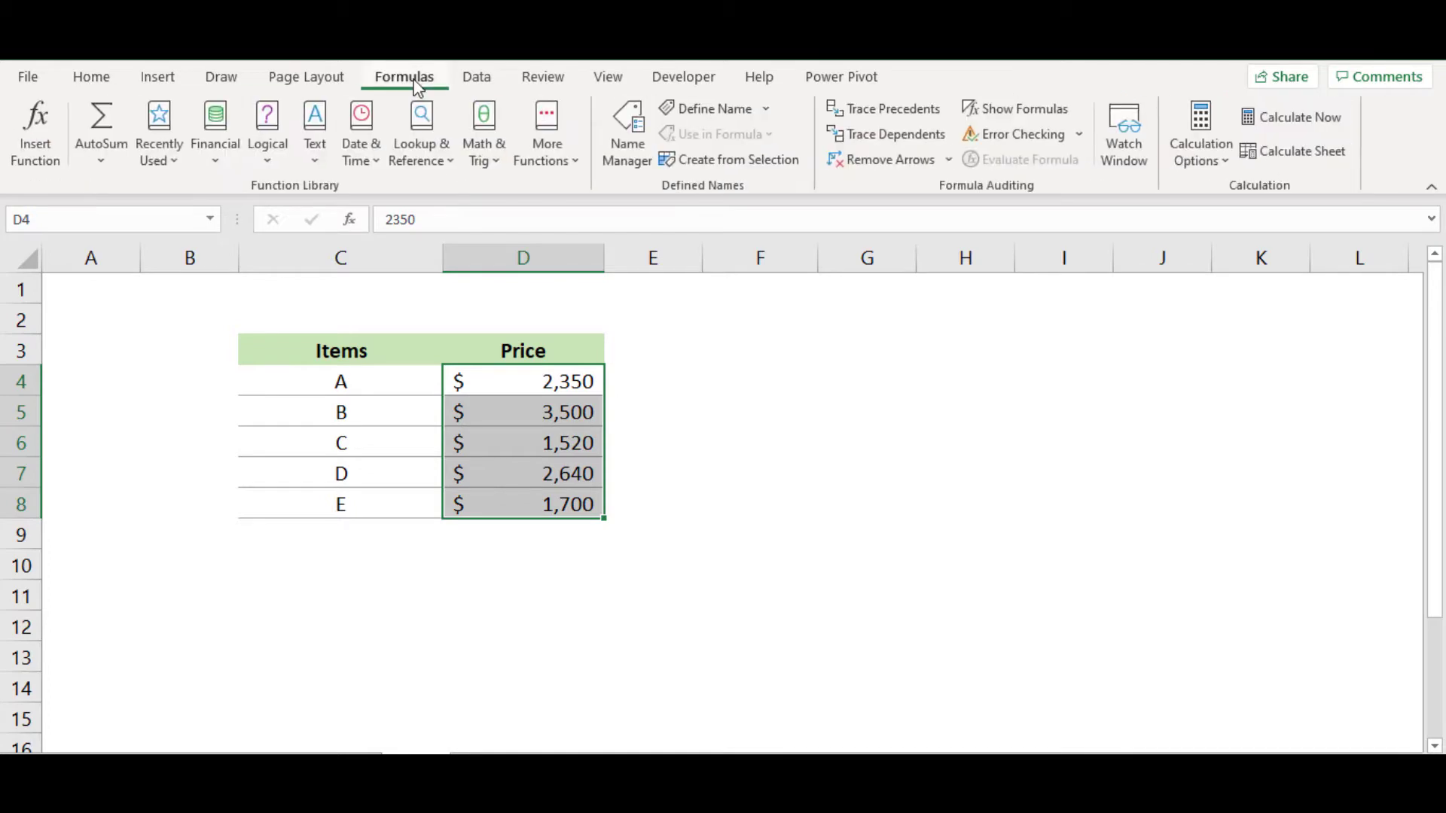
left_click(694, 110)
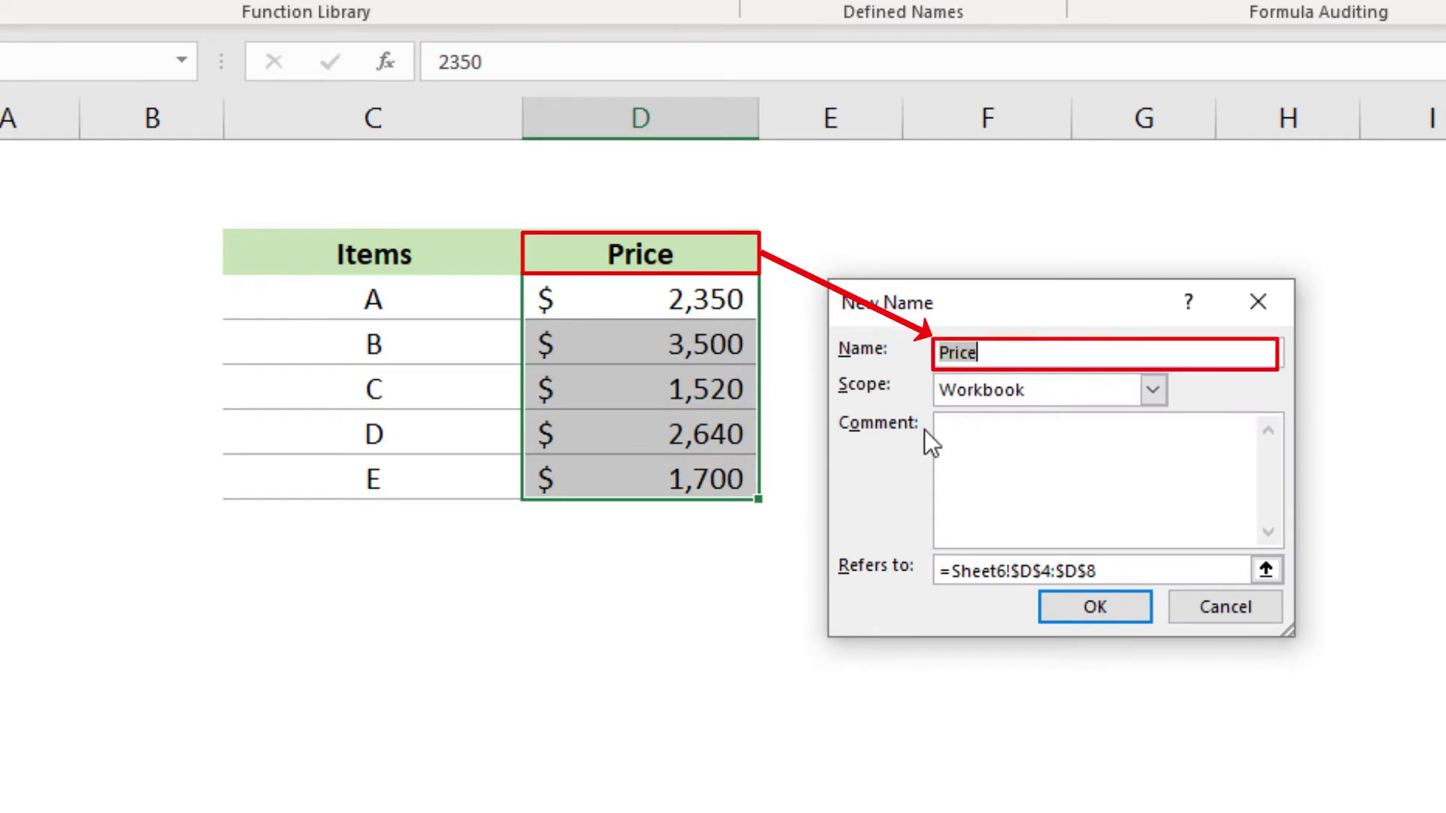
left_click(1081, 608)
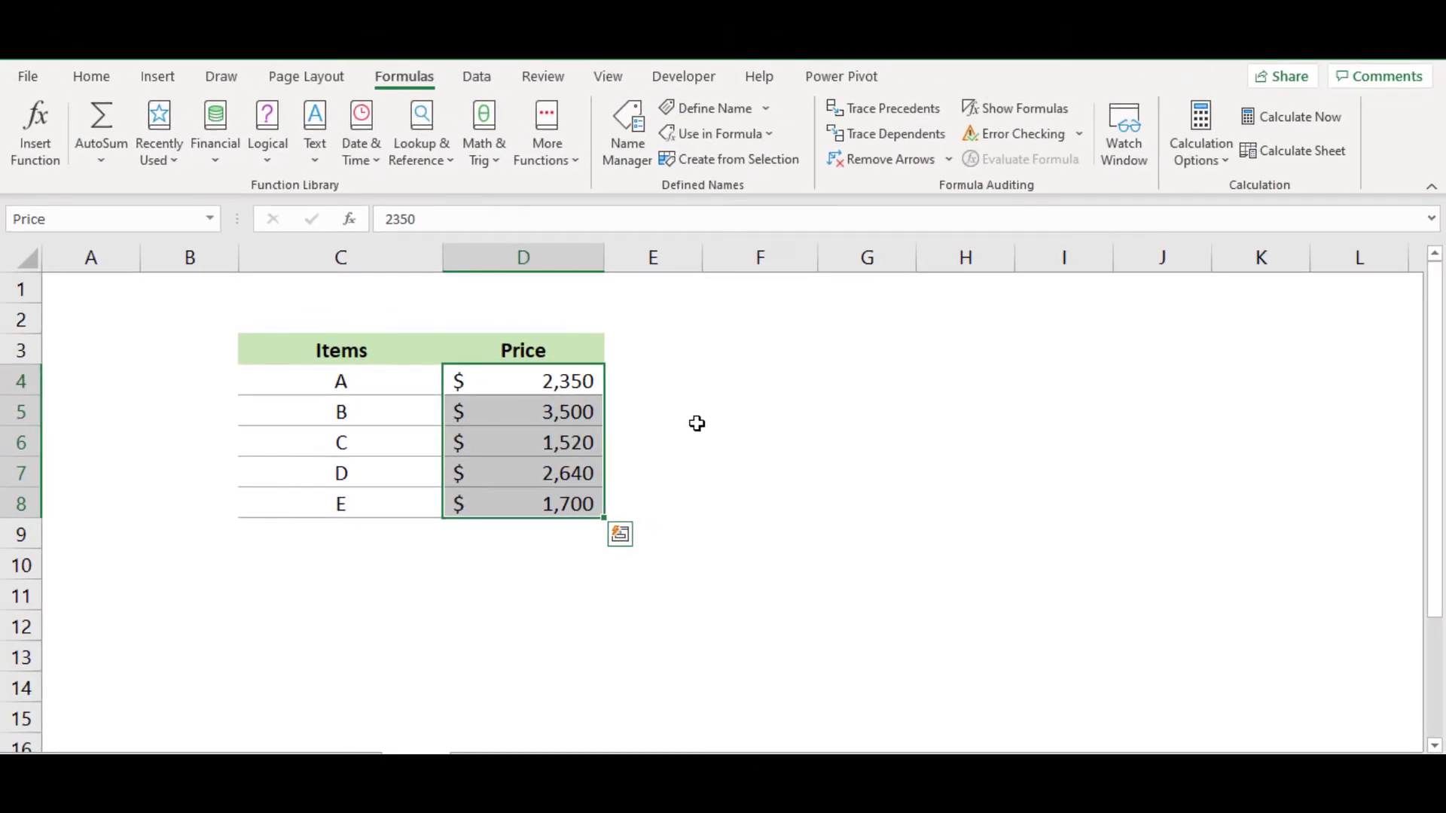
Also name D4:D8 'Amount' using the Name Box.
left_click(696, 424)
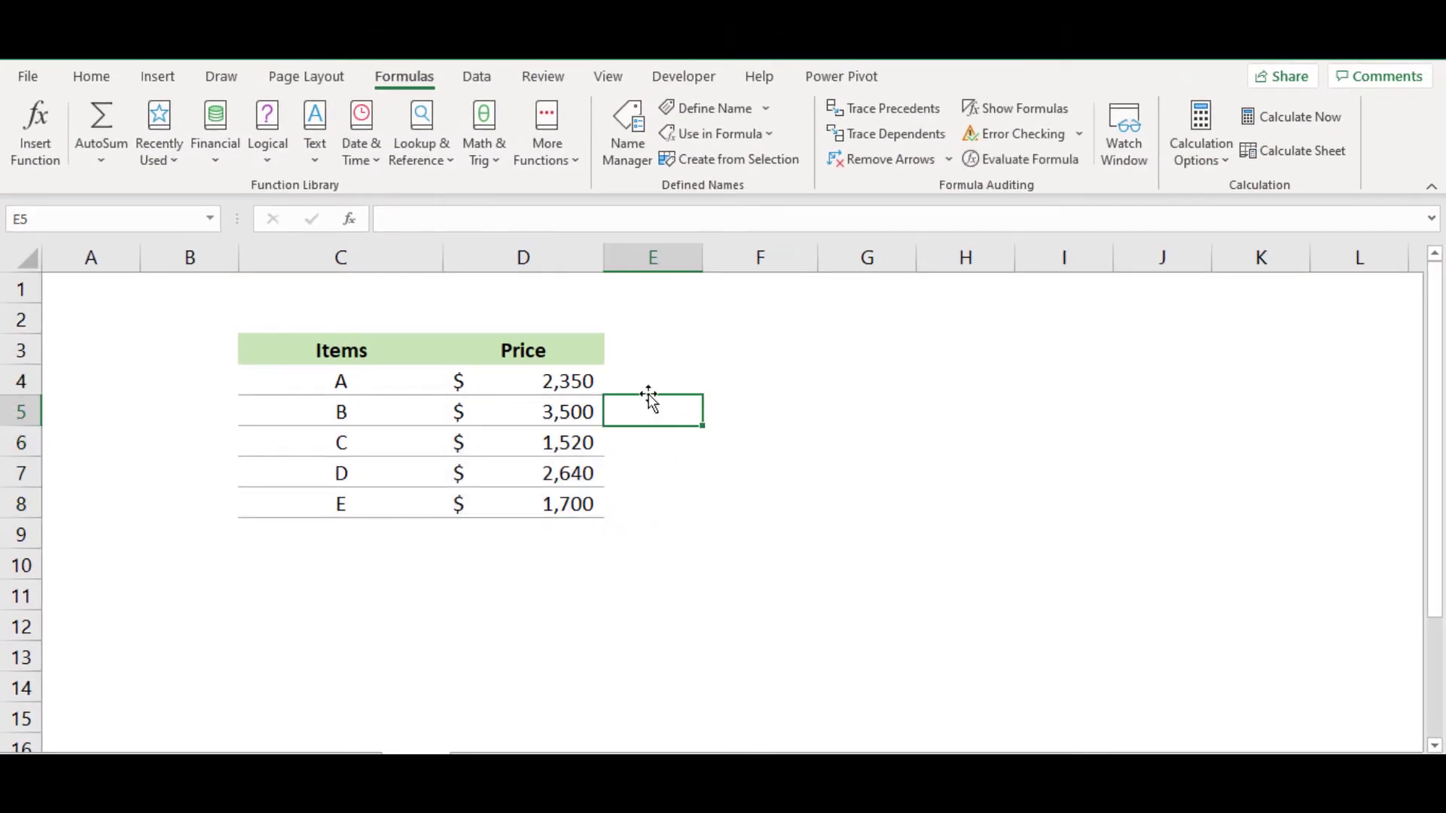
left_click_drag(552, 375, 602, 410)
left_click(716, 405)
left_click_drag(535, 374, 542, 494)
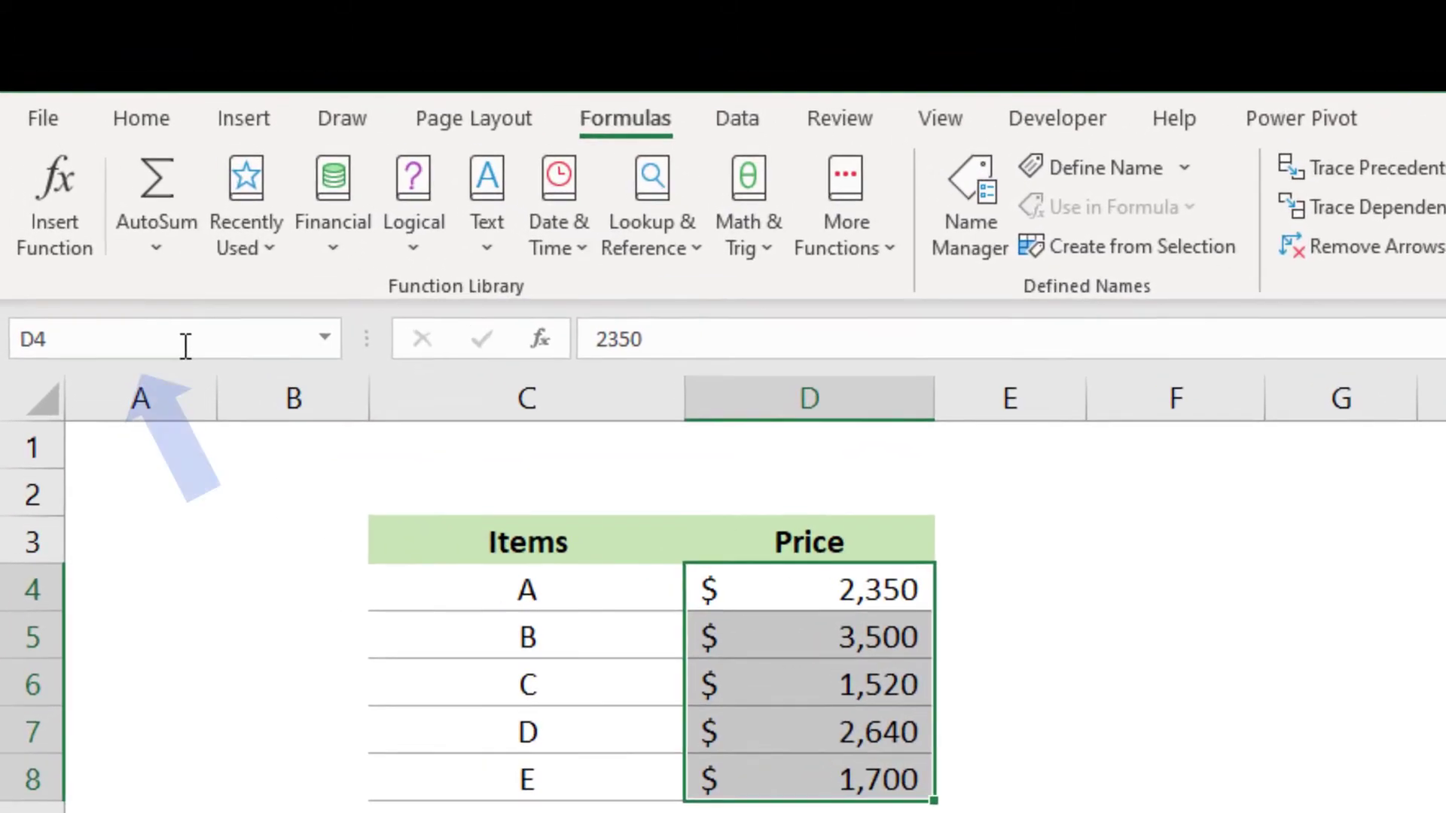
left_click(186, 346)
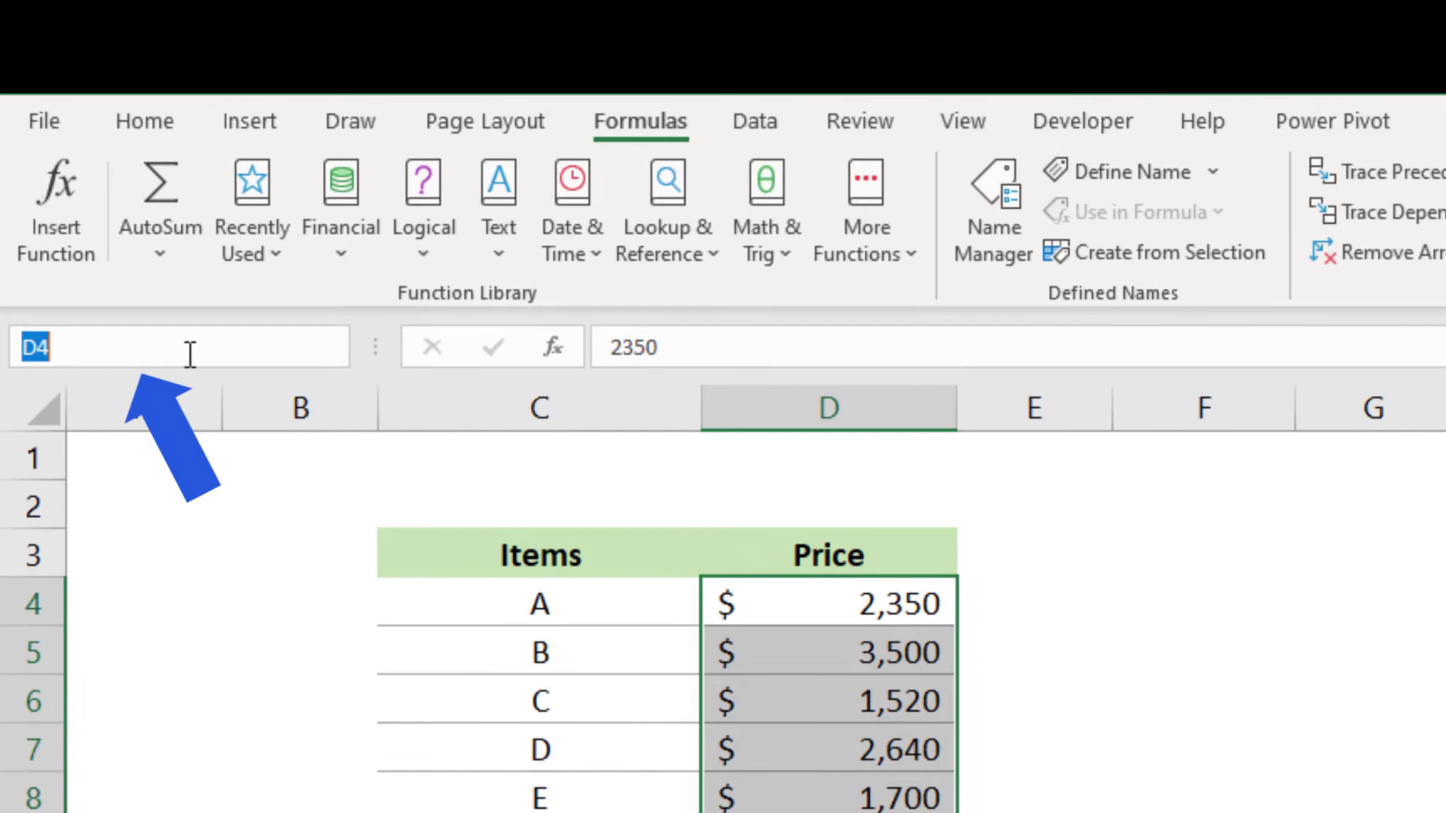
type("P")
type("Amoun")
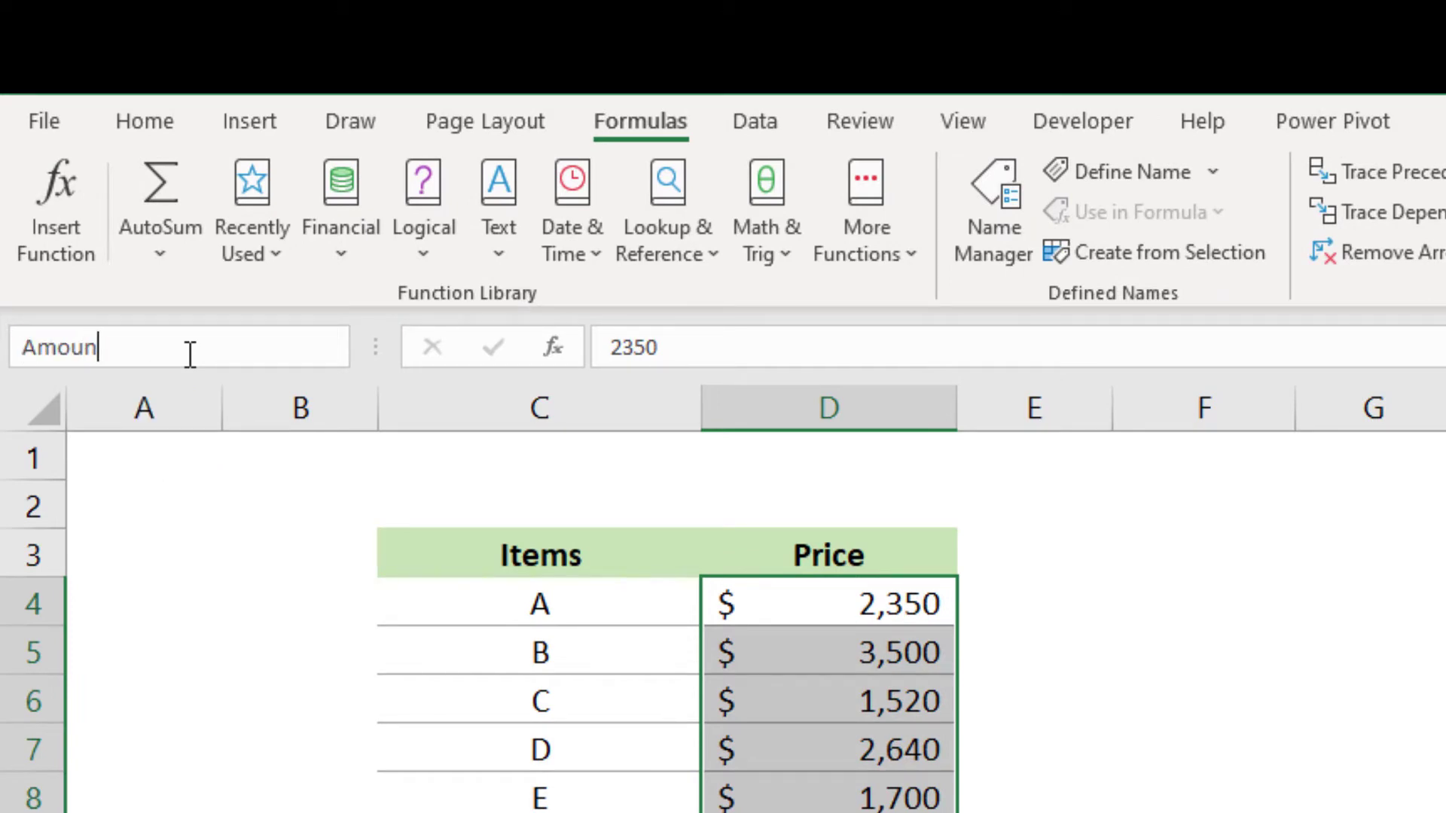
type("t")
key("Return")
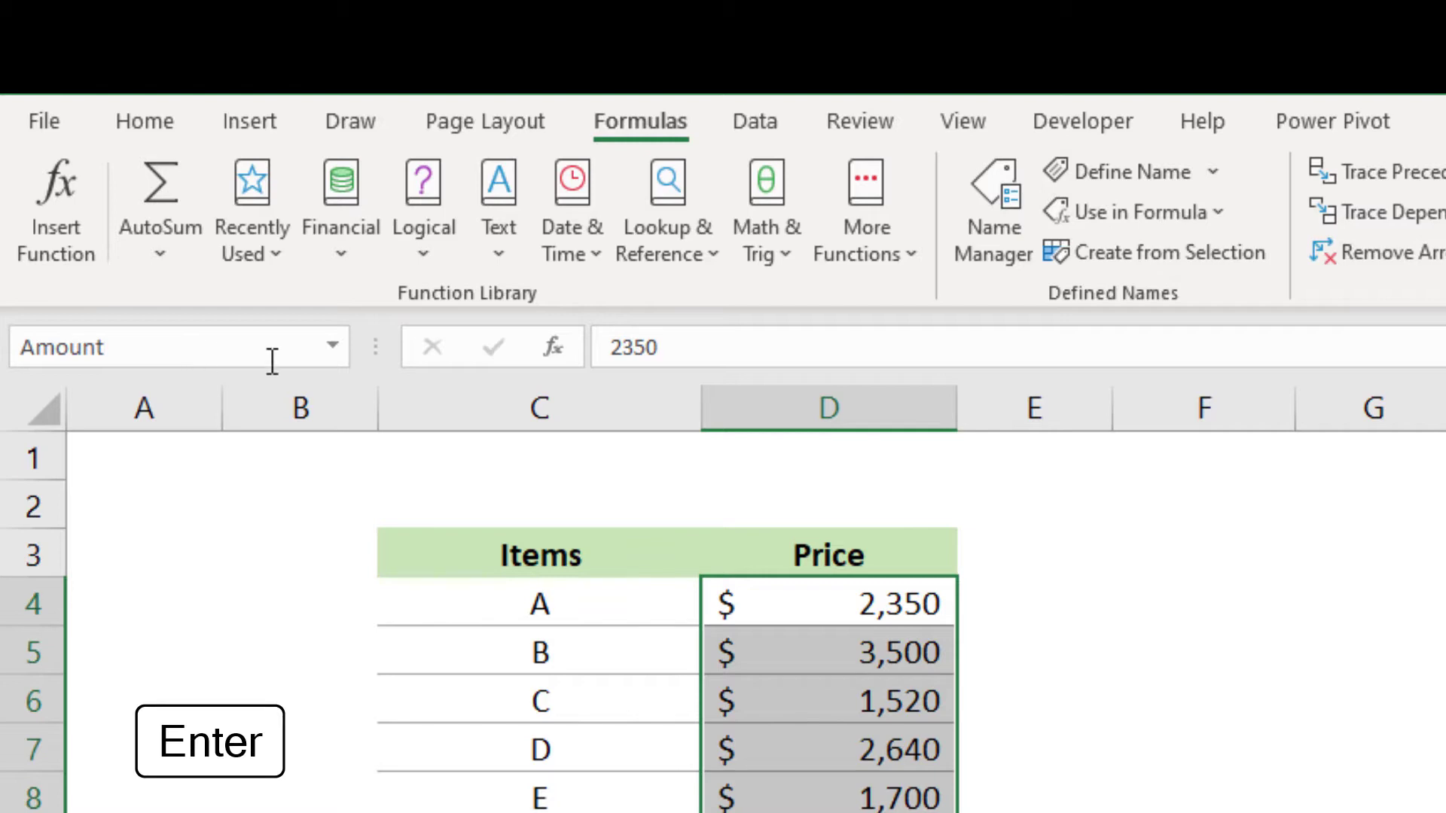
left_click(1084, 698)
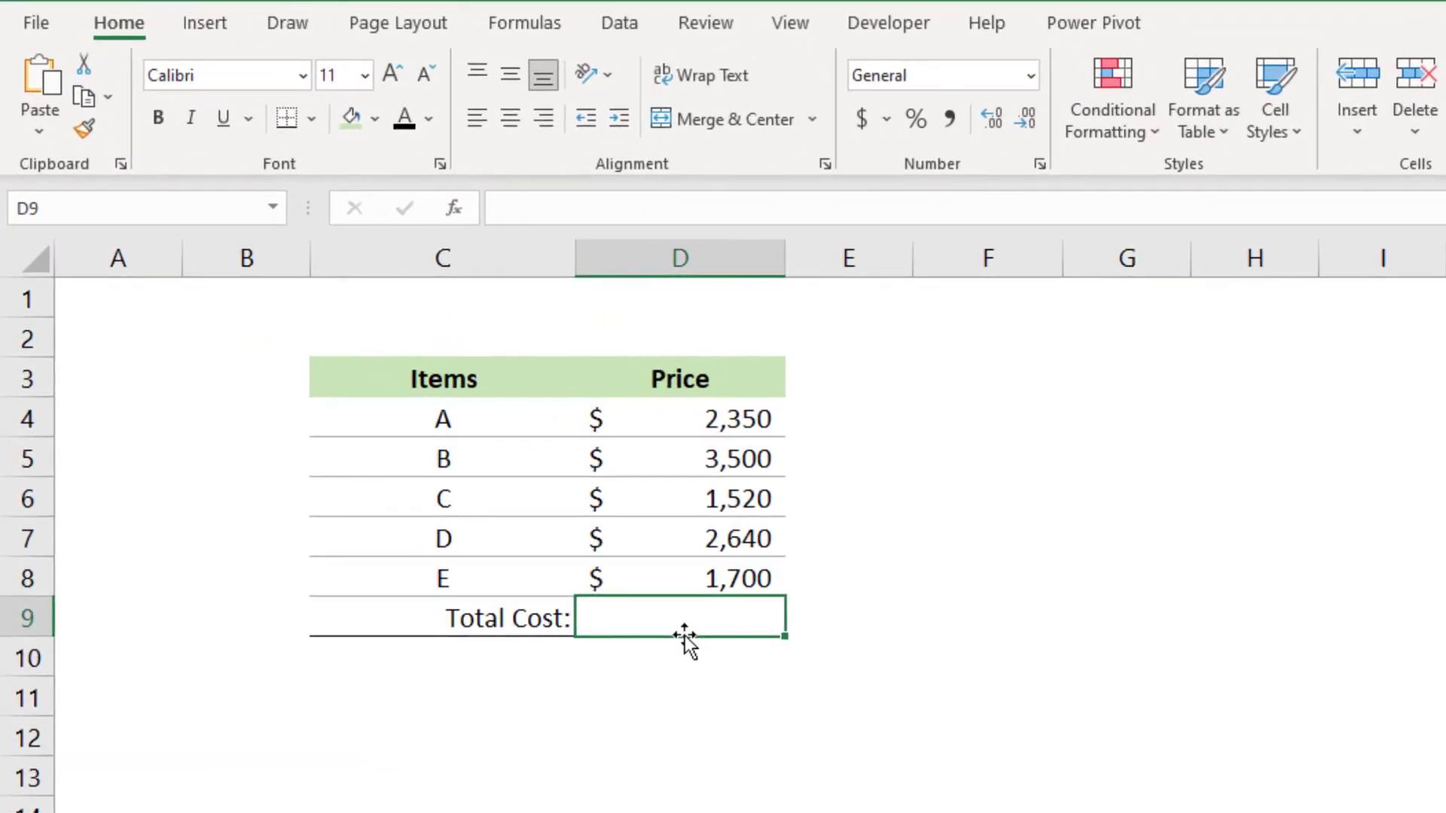
Enter a SUM formula in D9 over the dragged price cells D4:D8.
type("=sum")
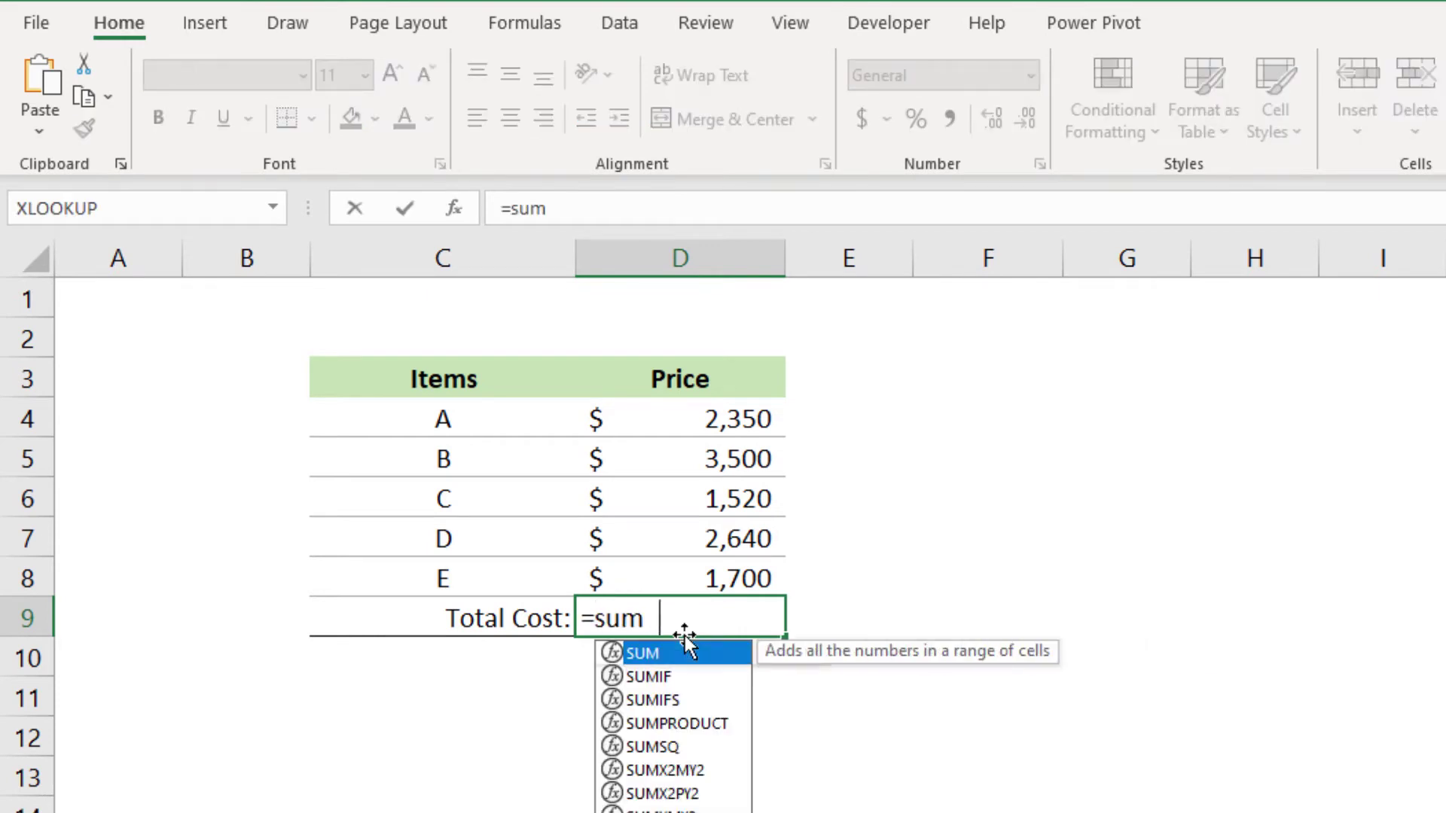
key("Tab")
left_click_drag(649, 425, 664, 577)
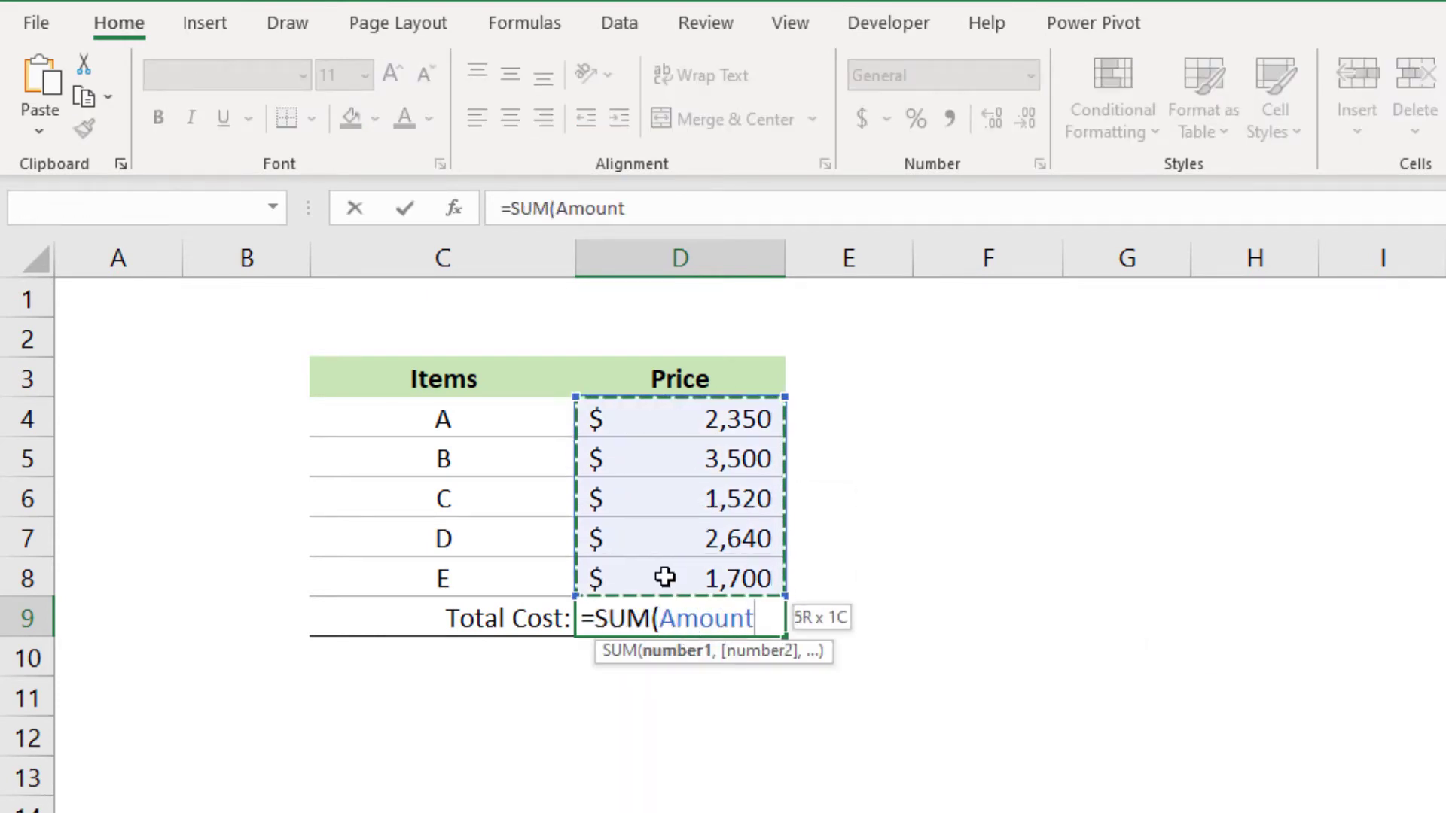
key("Return")
left_click(702, 716)
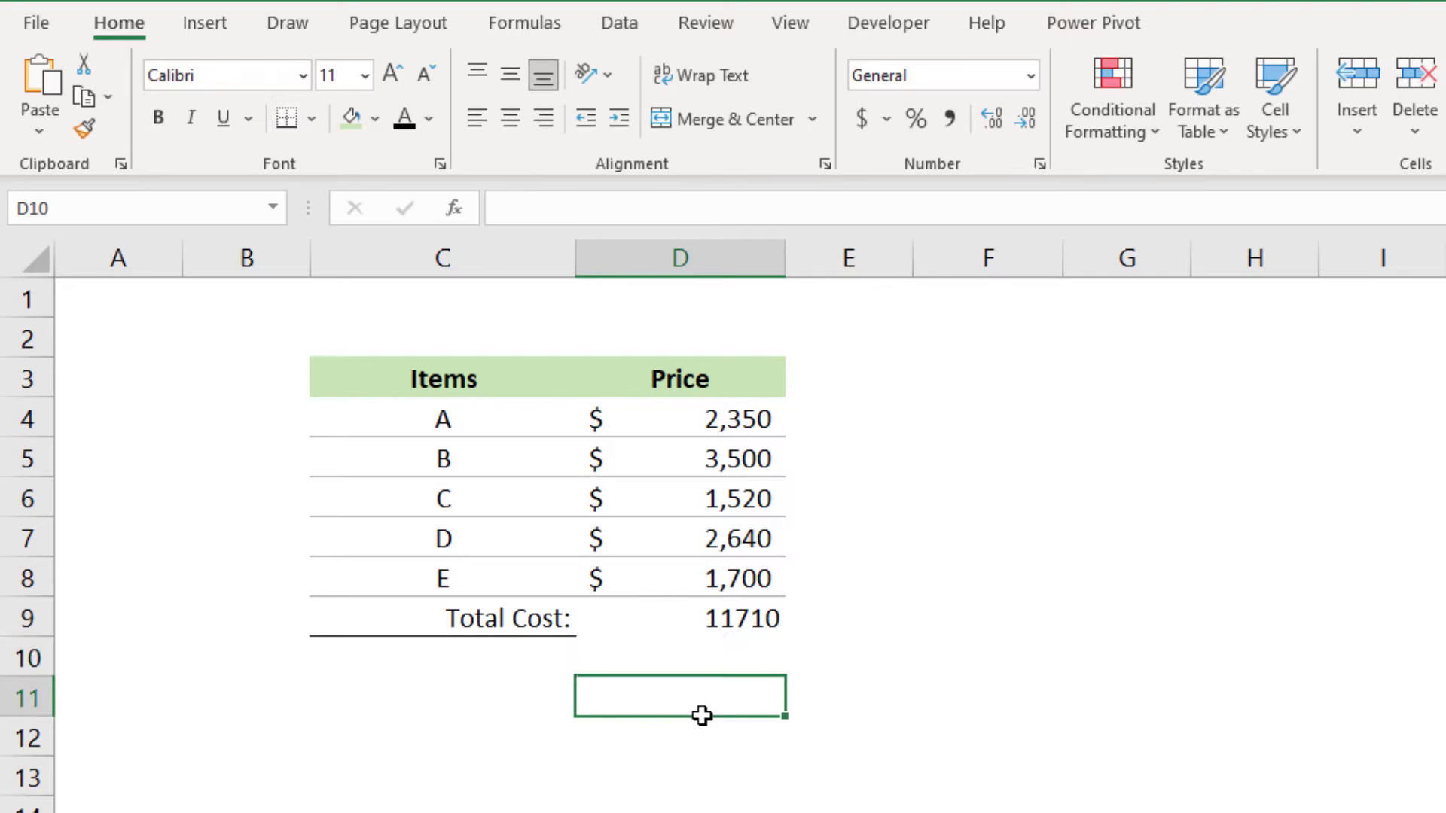
Re-enter D9 as =SUM(Amount) so the total shows 11710.
left_click(688, 621)
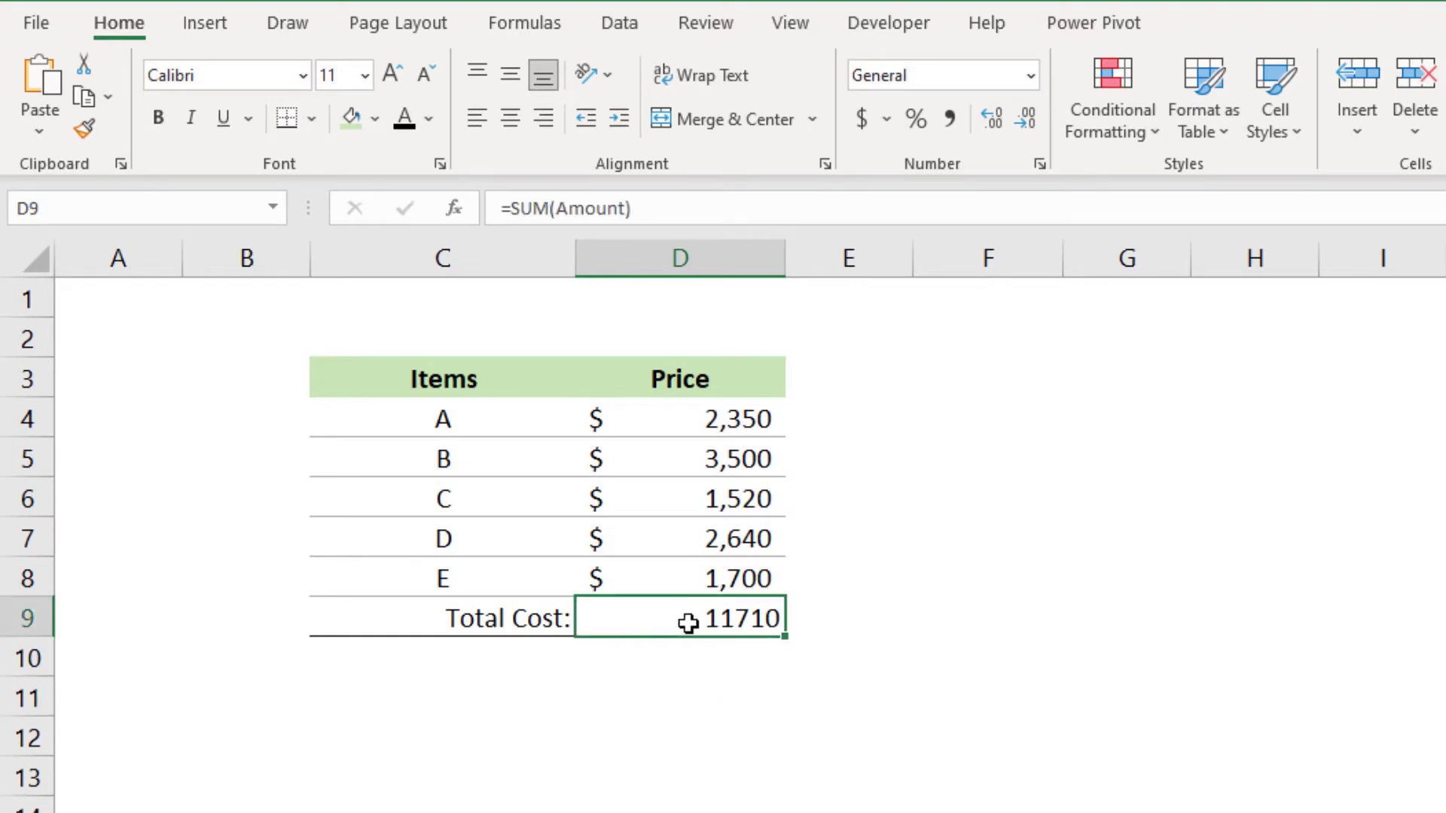
type("=sum")
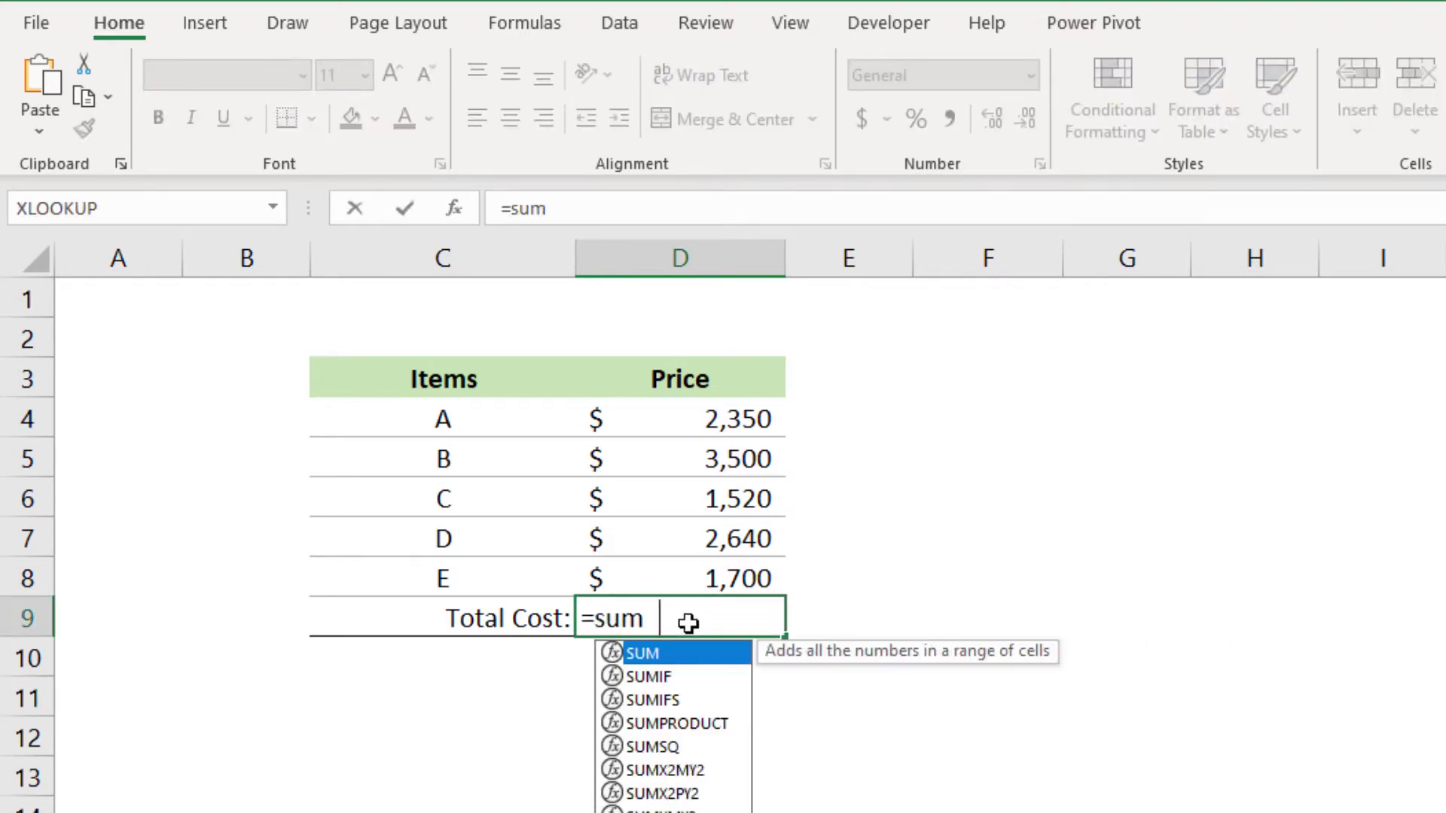
key("Tab")
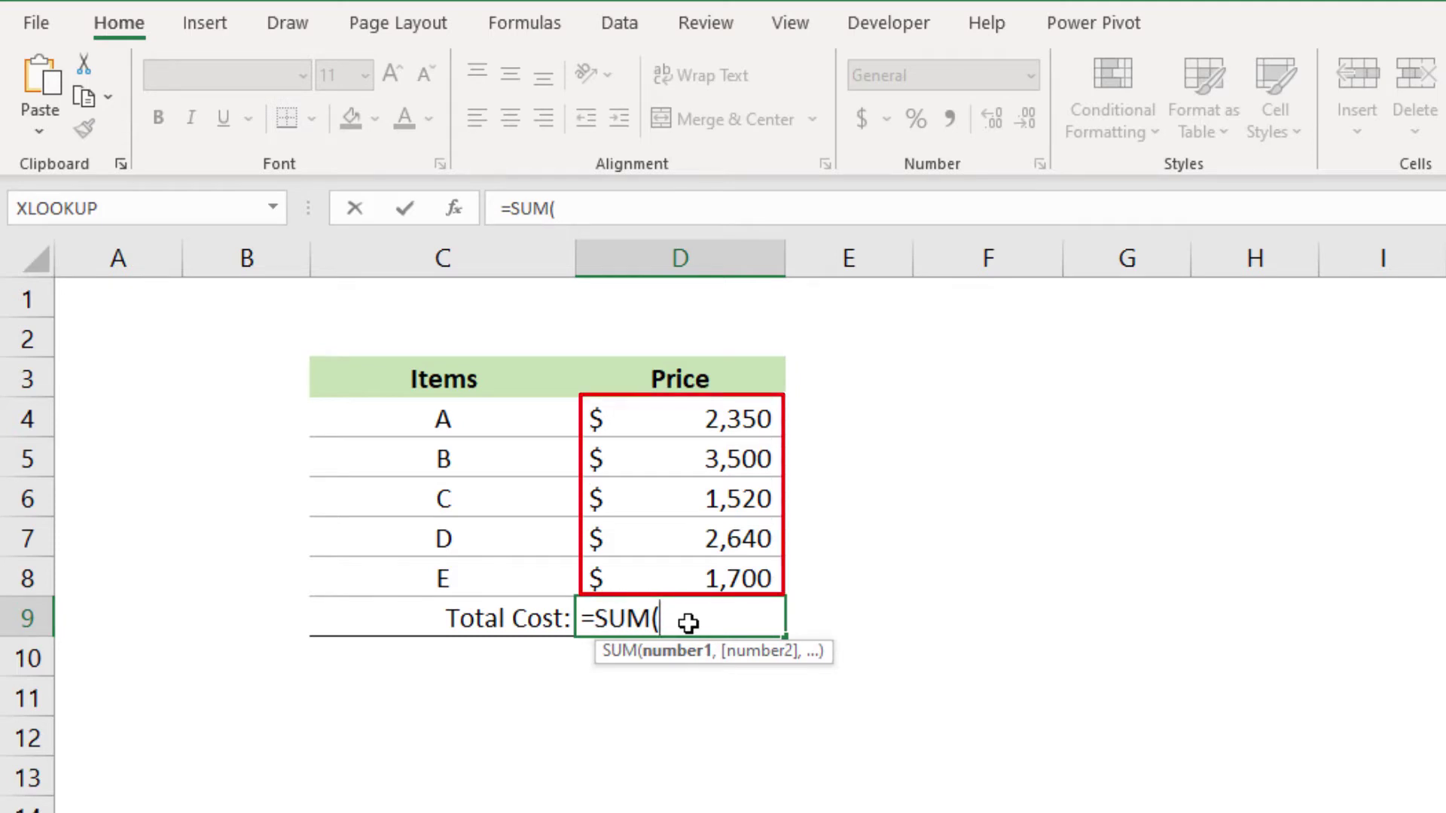
type("am")
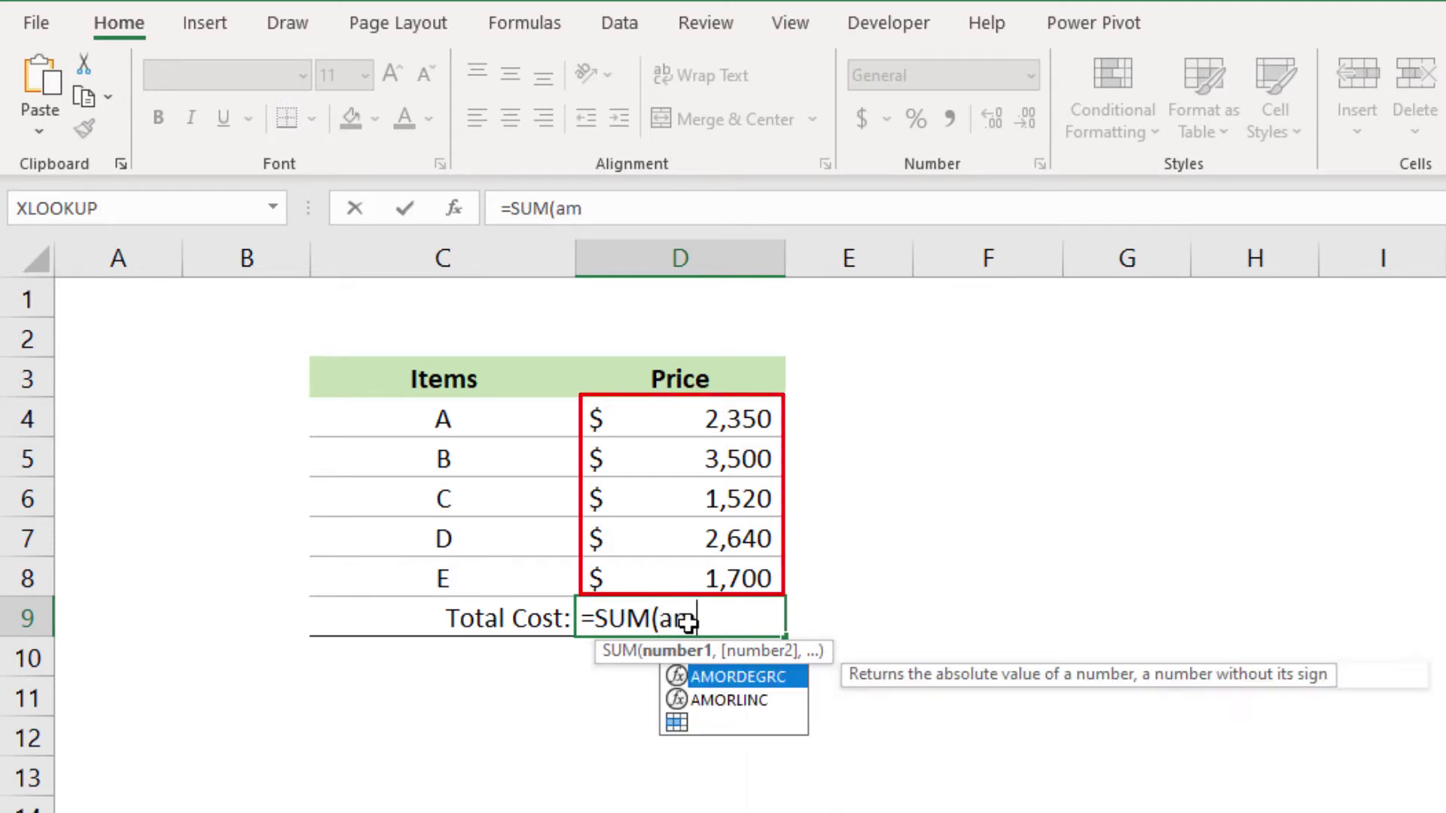
key("Down")
key("Down")
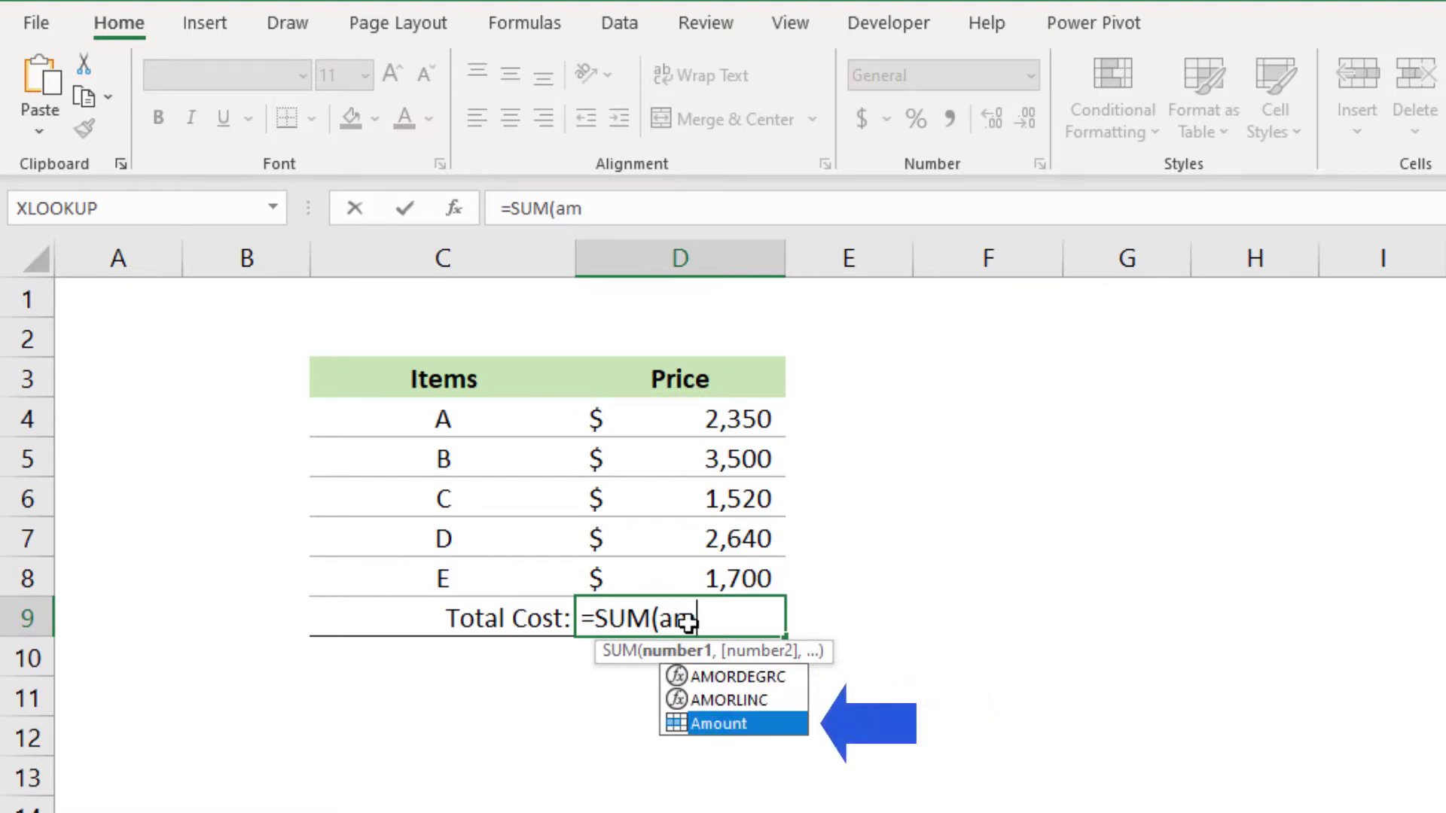
key("Tab")
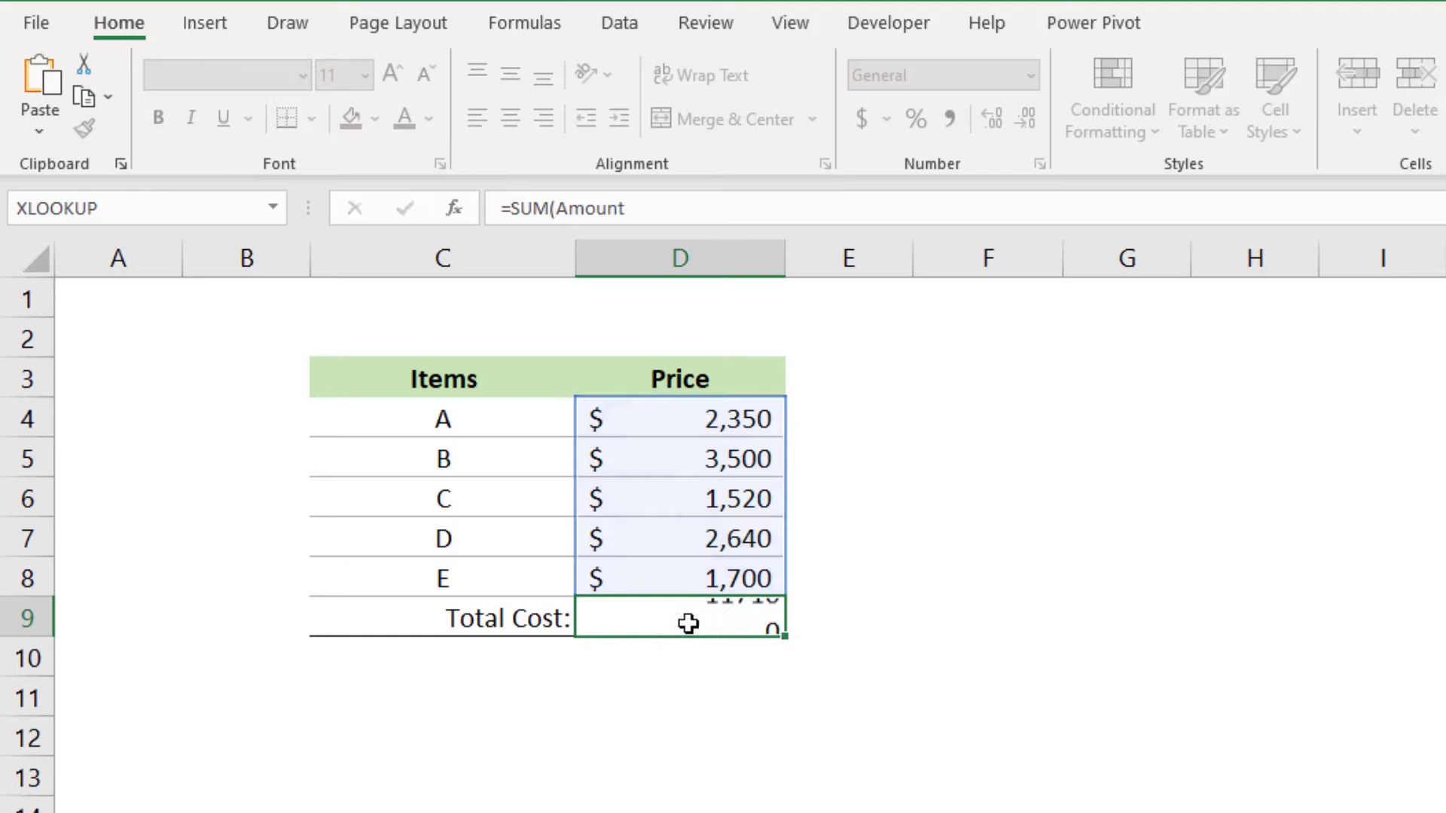
key("Return")
left_click(682, 705)
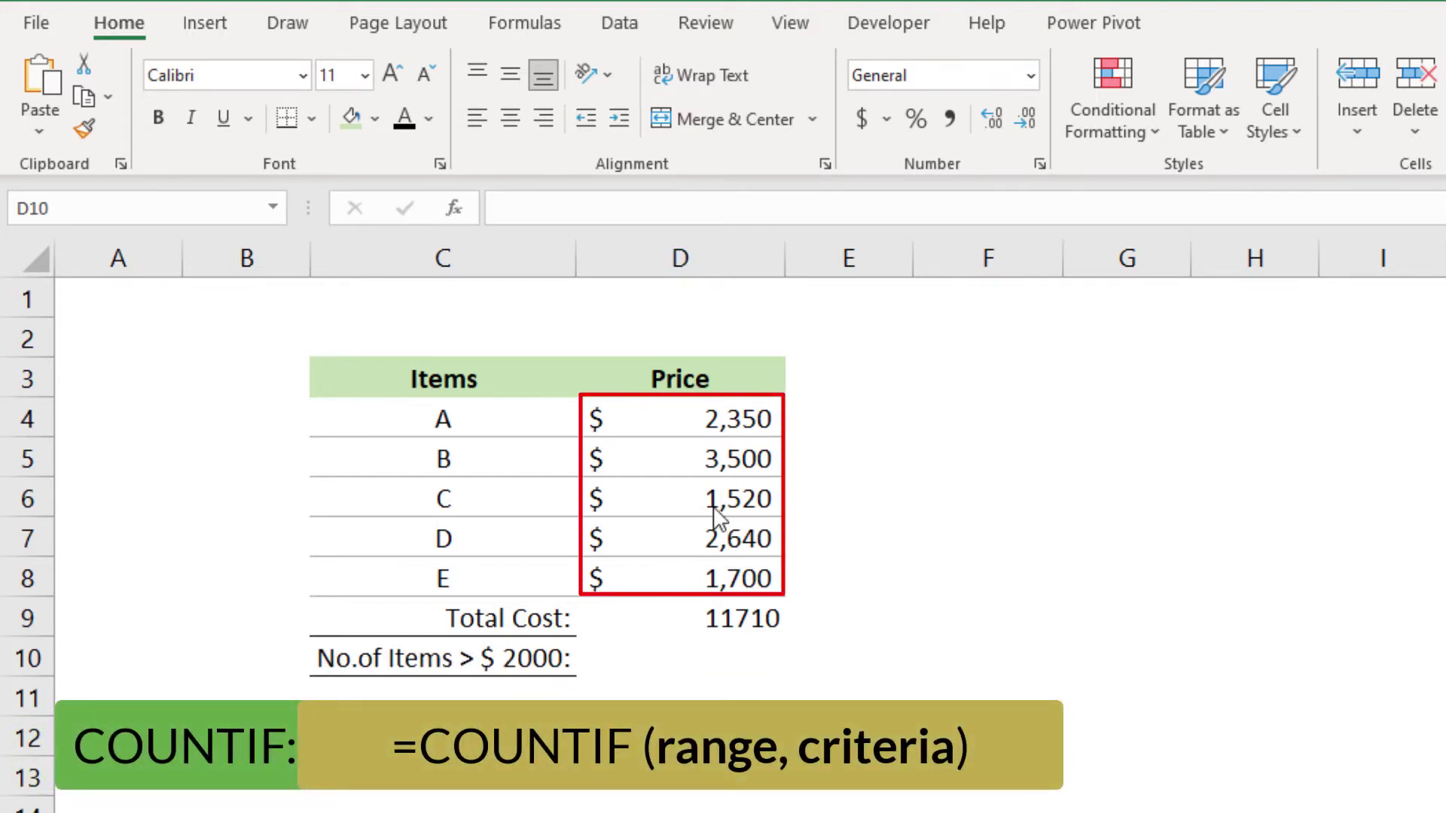
Enter =COUNTIF(Amount,">2000") in D10 so it returns 3.
type("=coun")
key("Down")
key("Down")
key("Down")
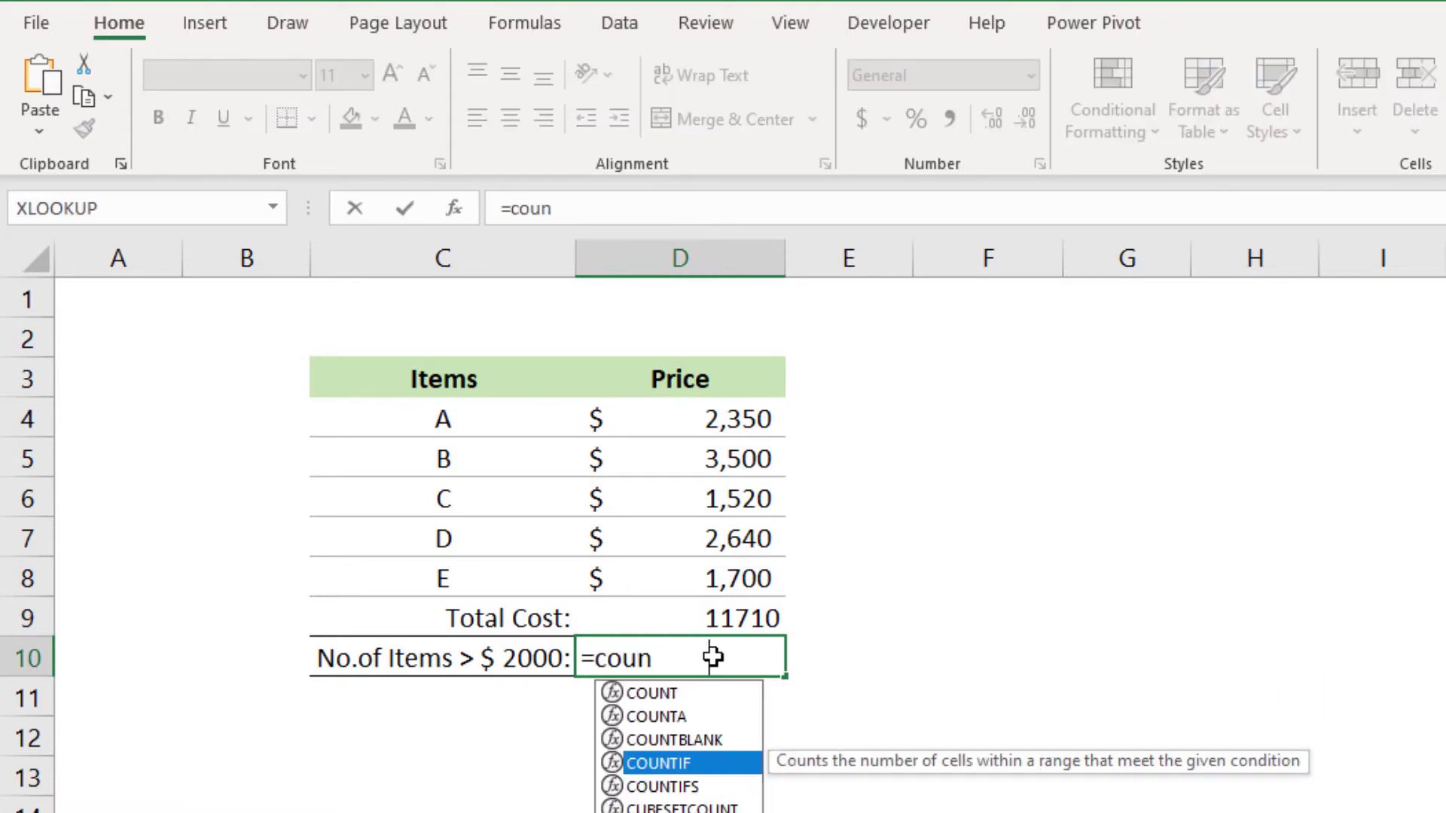
key("Tab")
type("am")
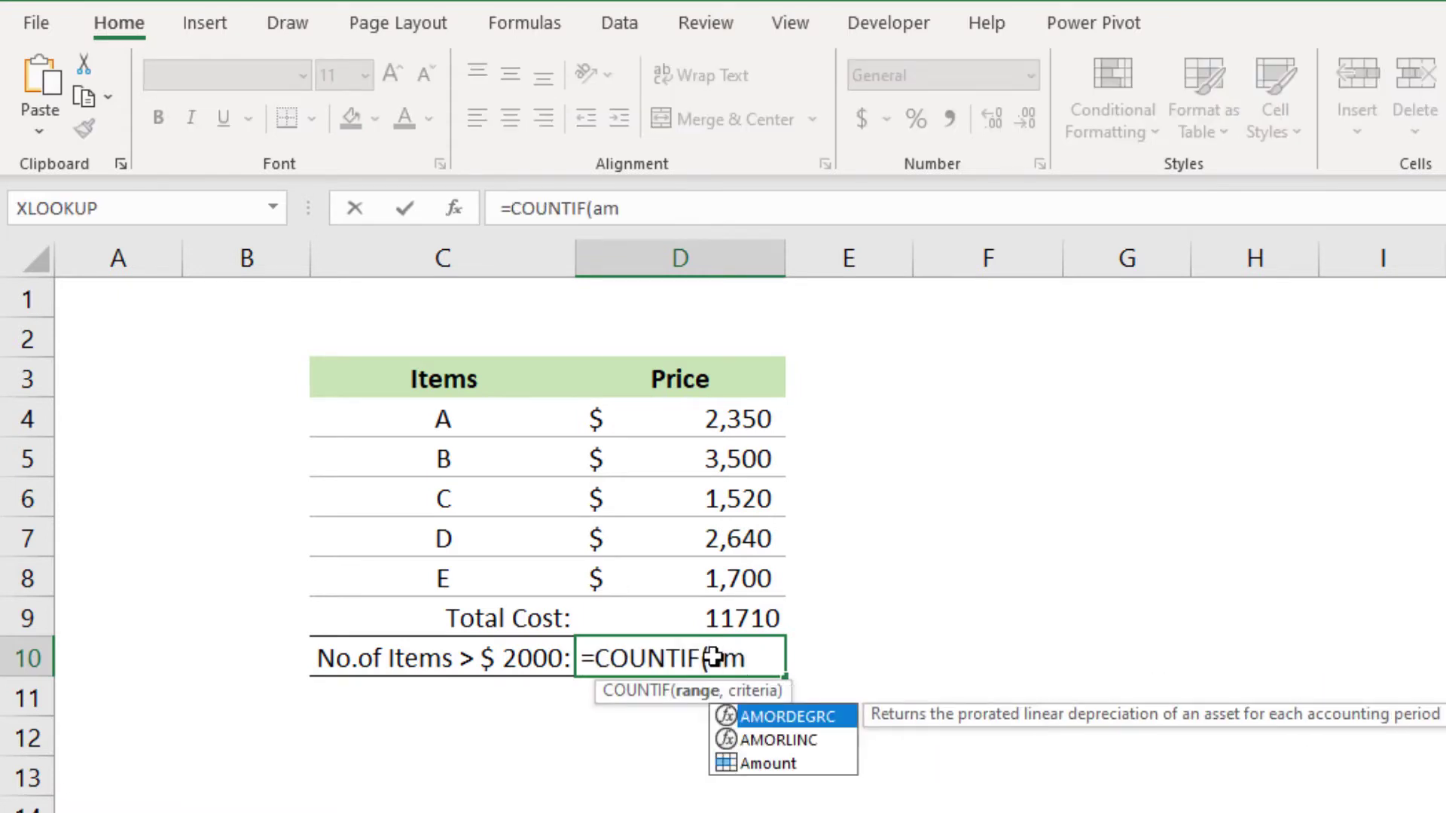
key("Down")
key("Down")
key("Tab")
type(",")
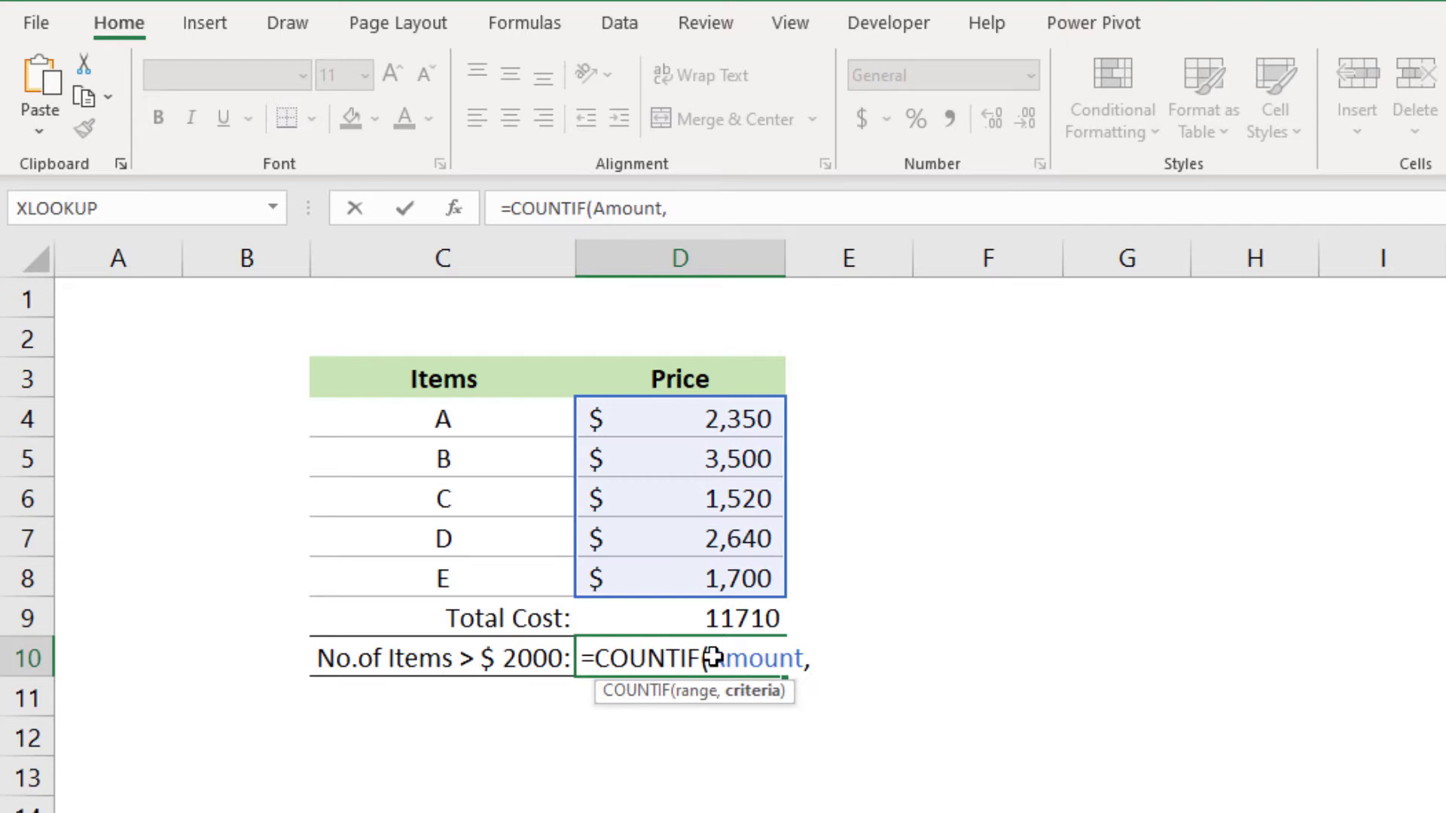
type("\">2000\")")
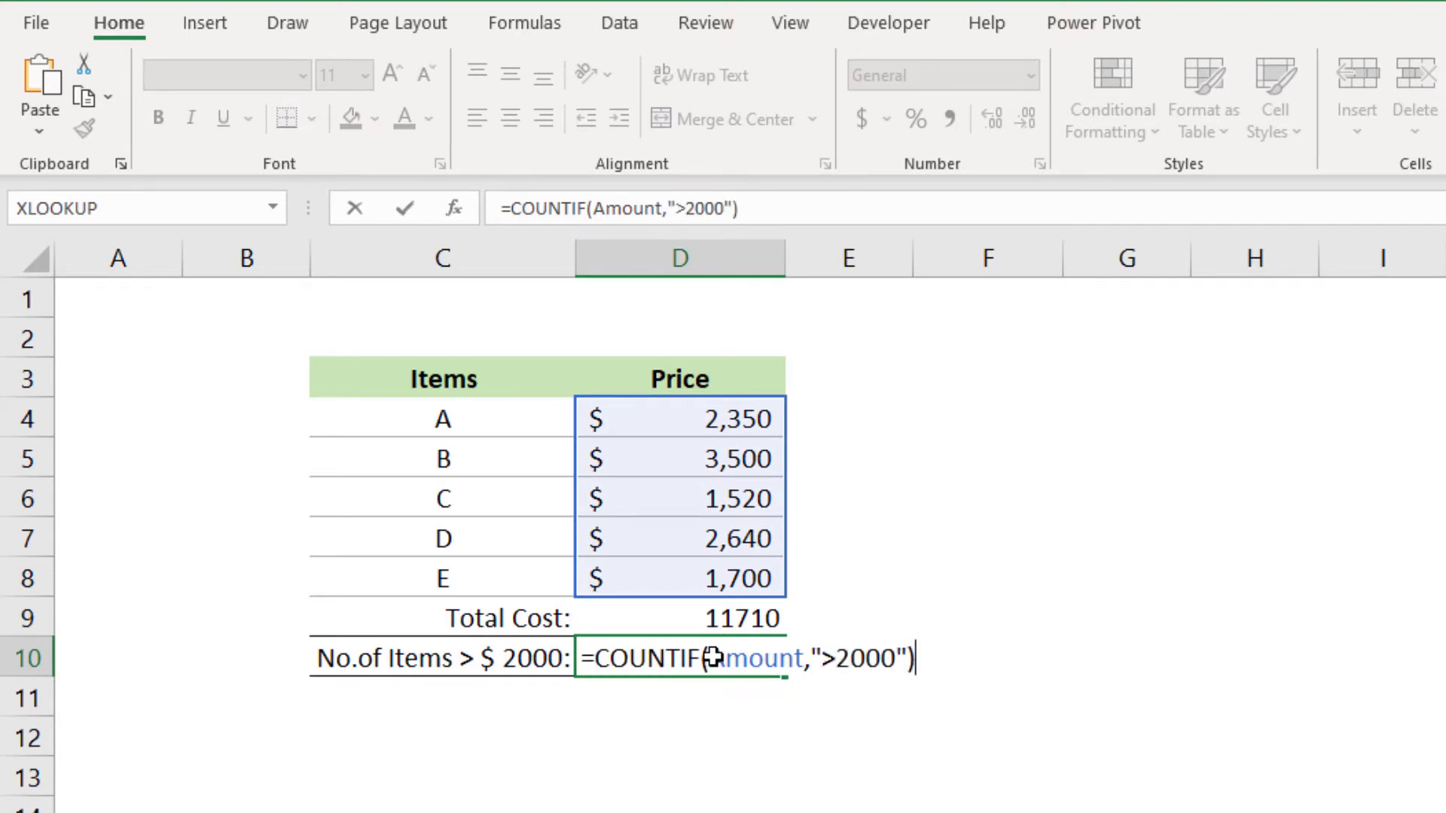
key("Return")
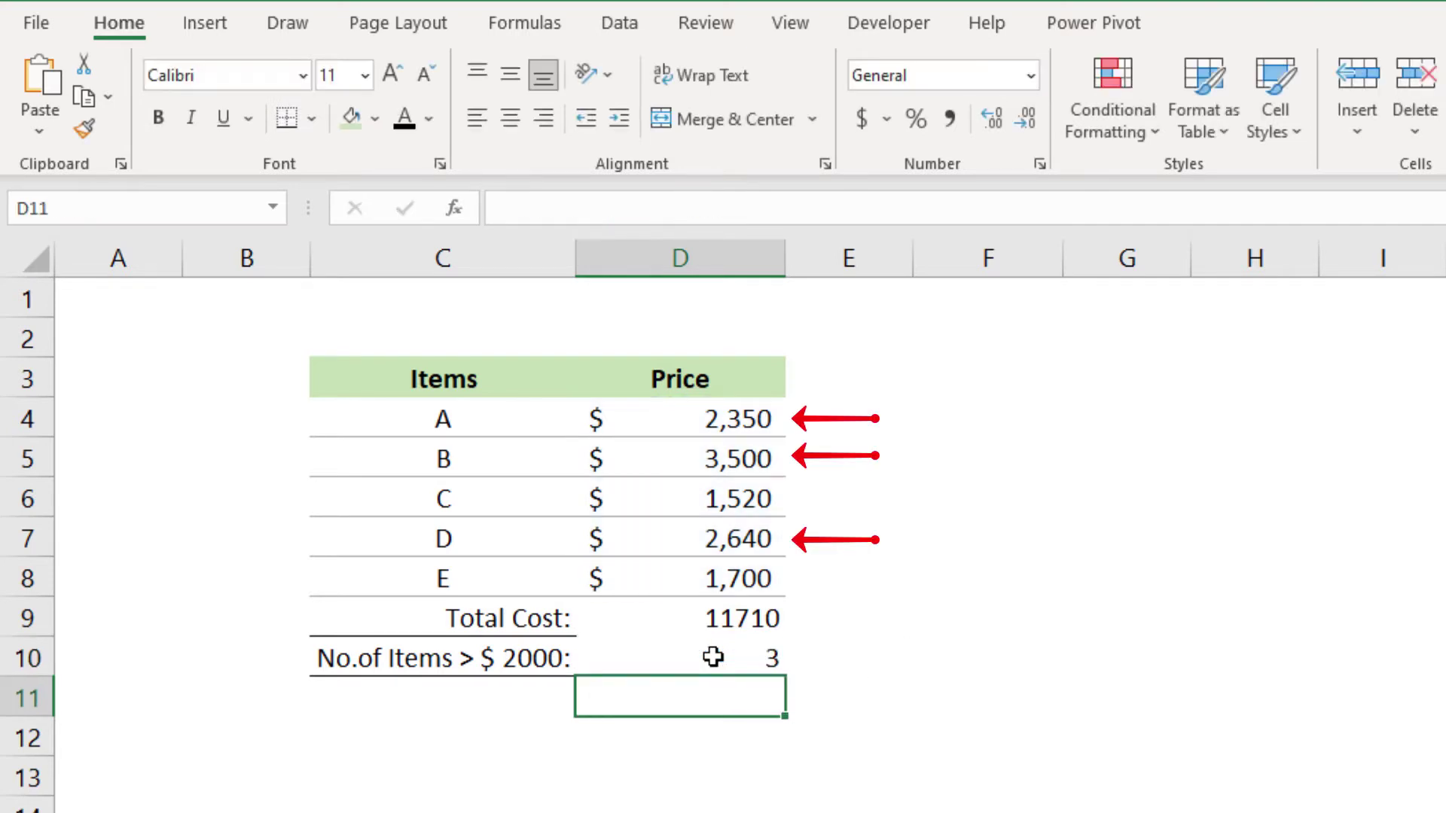
Inspect the Amount name in Name Manager, then delete it and confirm.
left_click(745, 658)
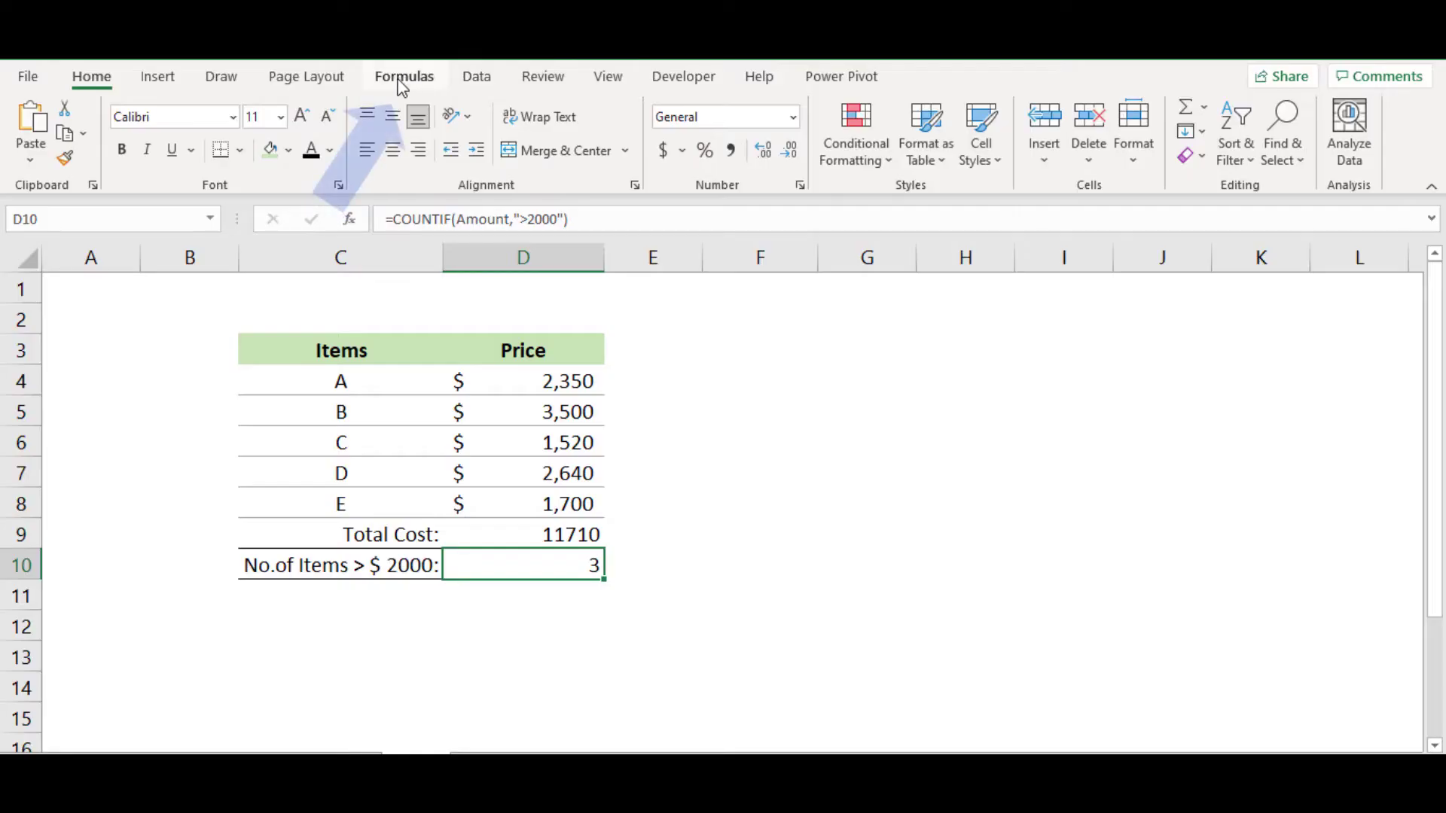
left_click(628, 134)
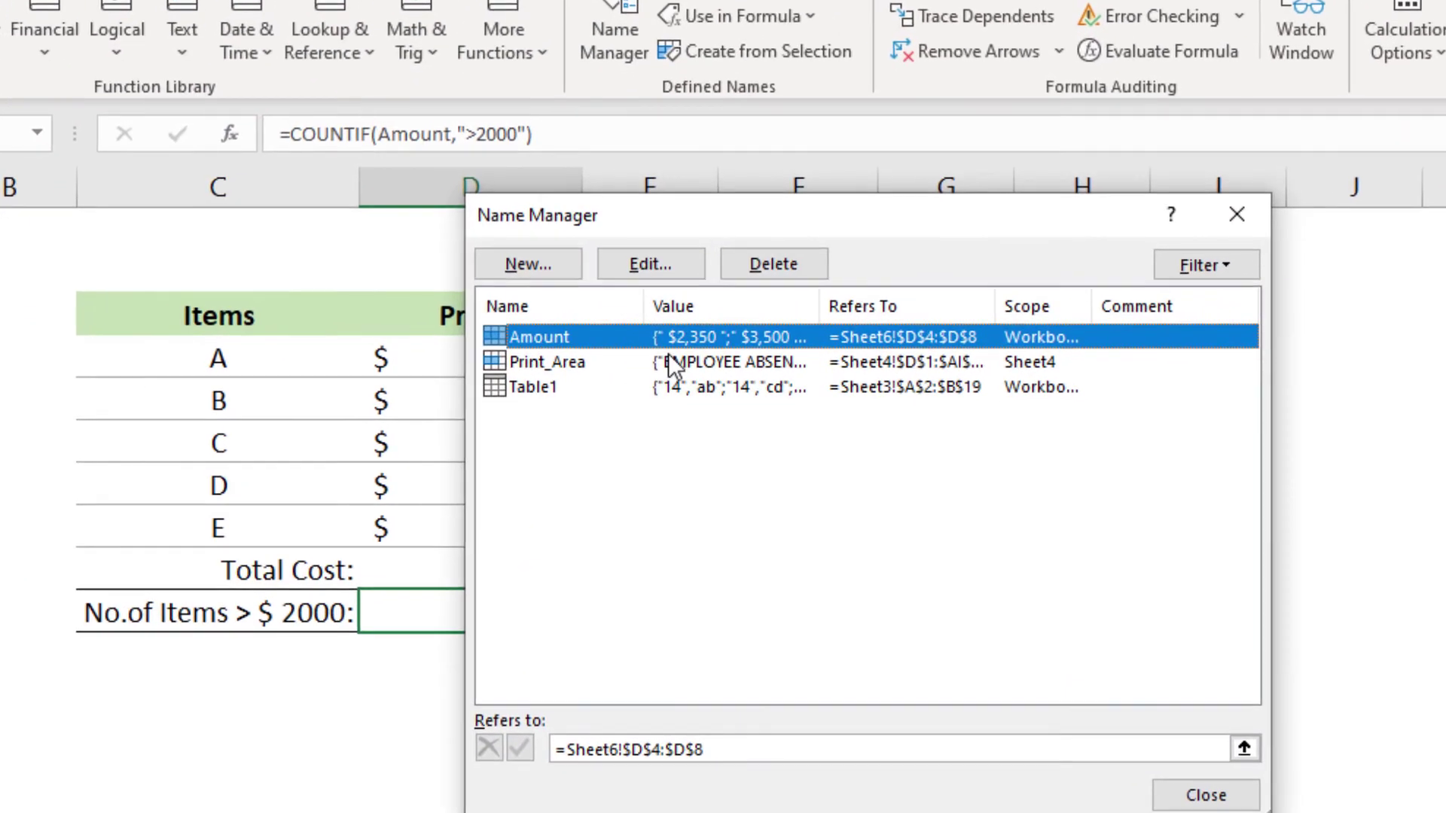
left_click(666, 382)
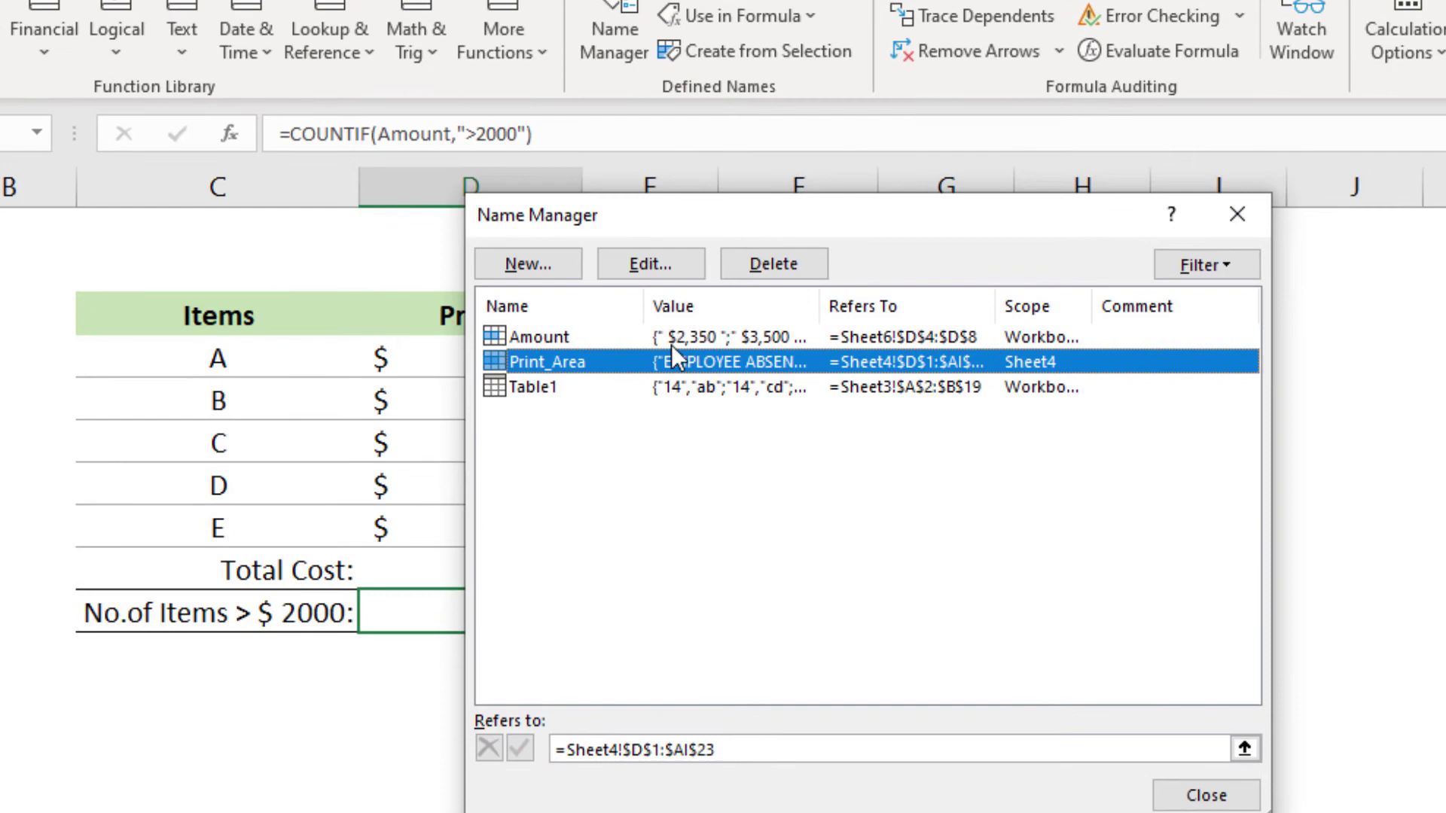
left_click(667, 366)
left_click(639, 265)
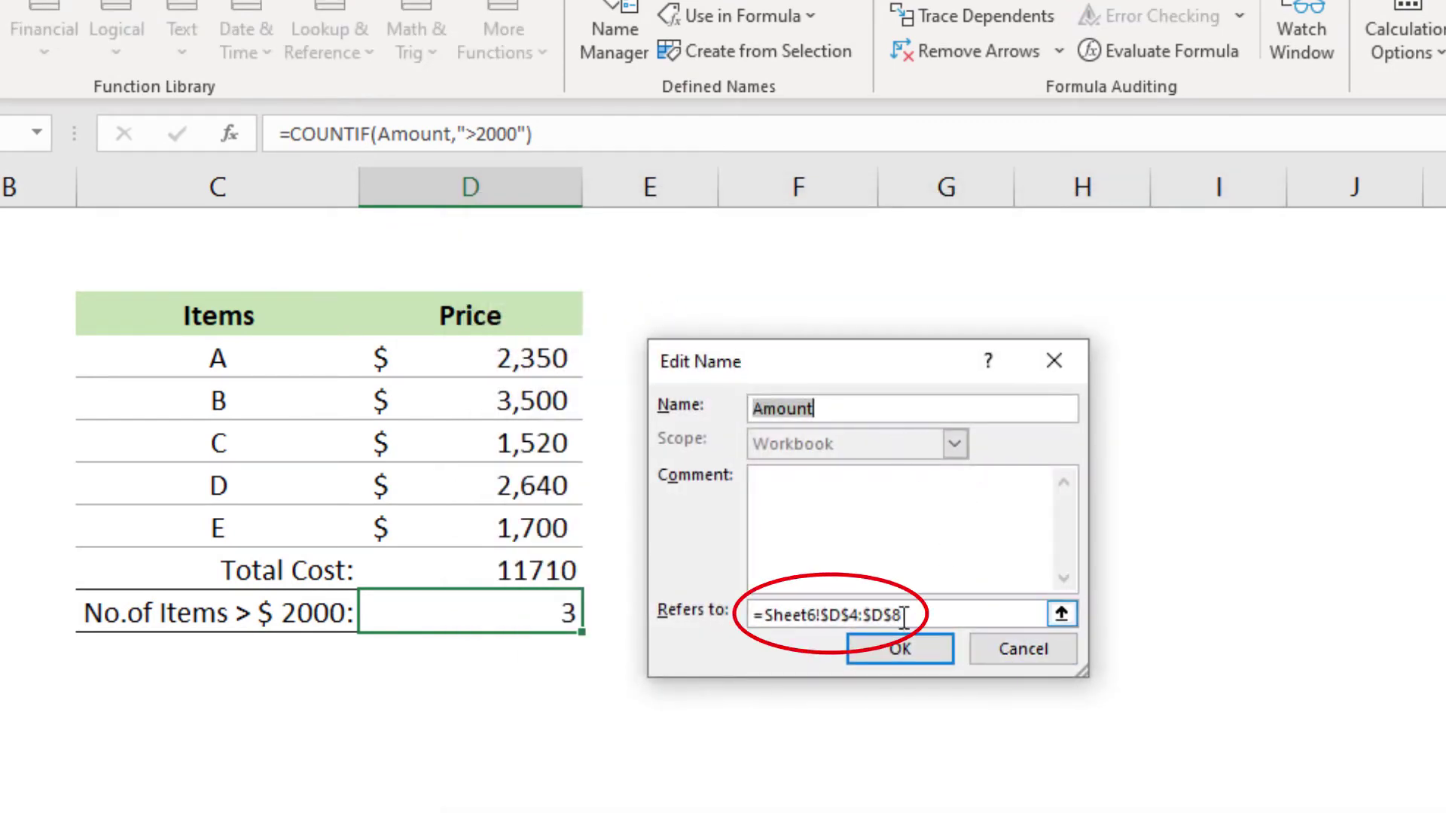
left_click(1000, 649)
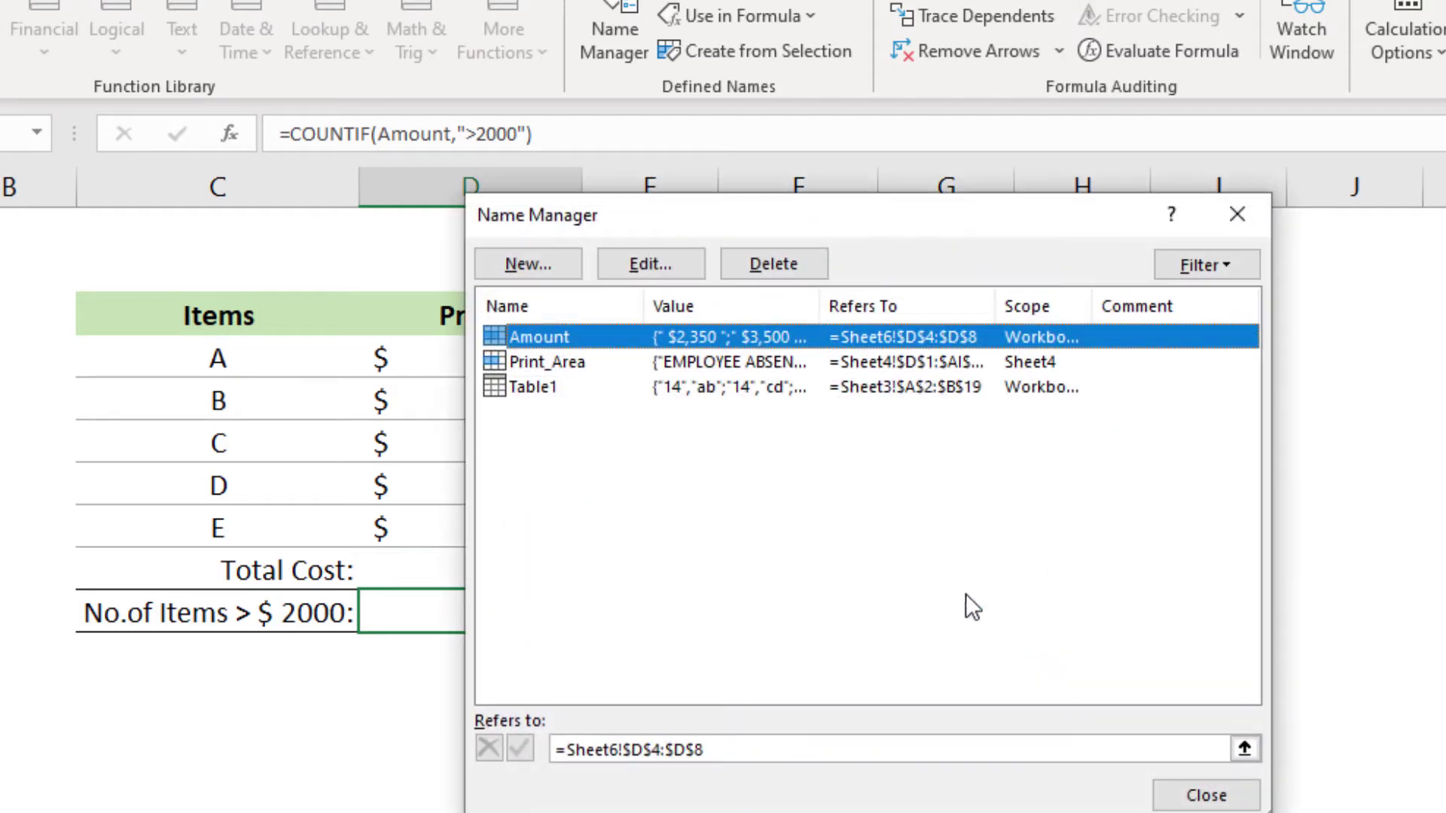
left_click(770, 267)
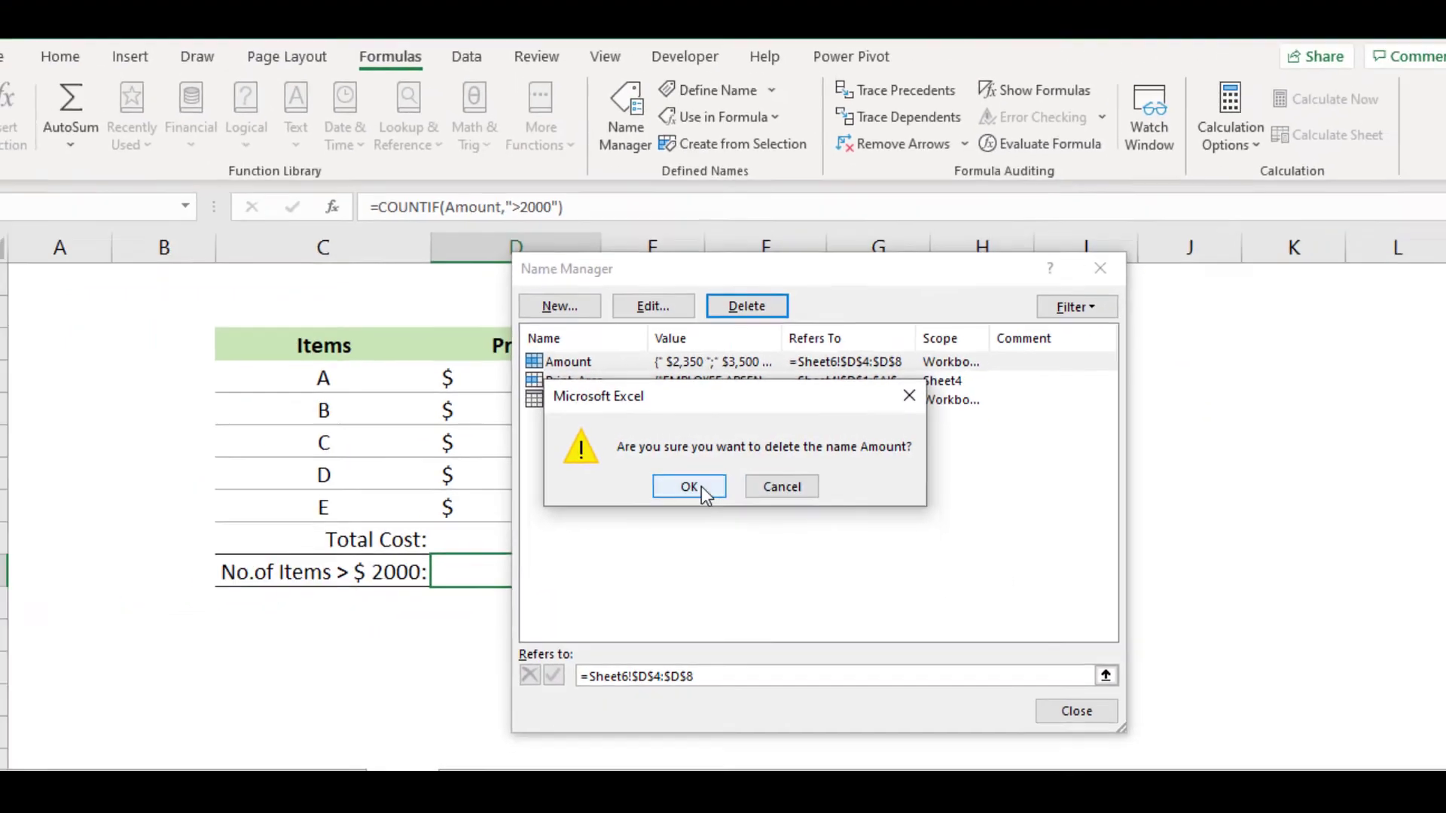
left_click(696, 498)
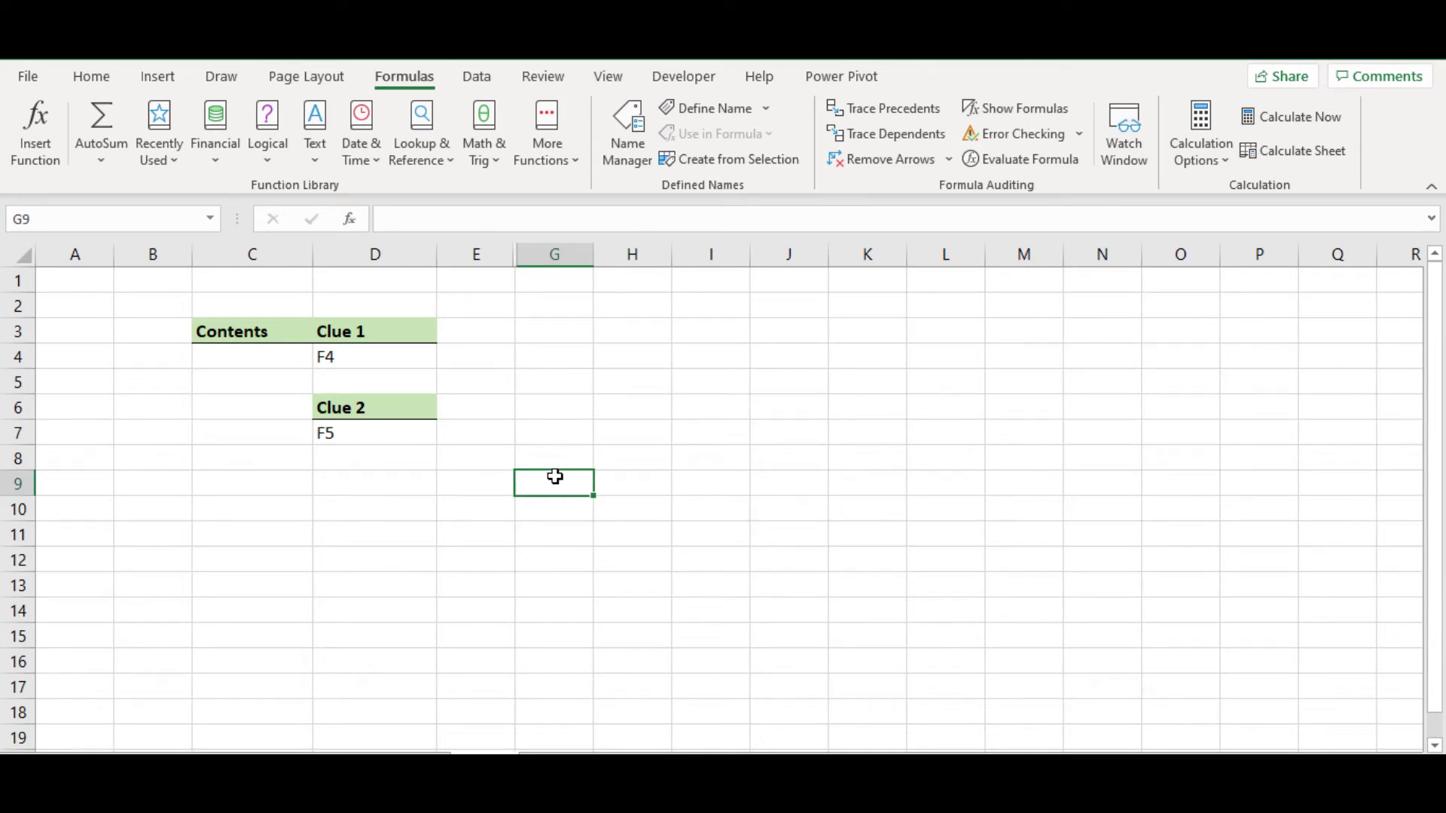
Enter =INDIRECT(D4) in C4 so it returns Apple.
left_click(372, 523)
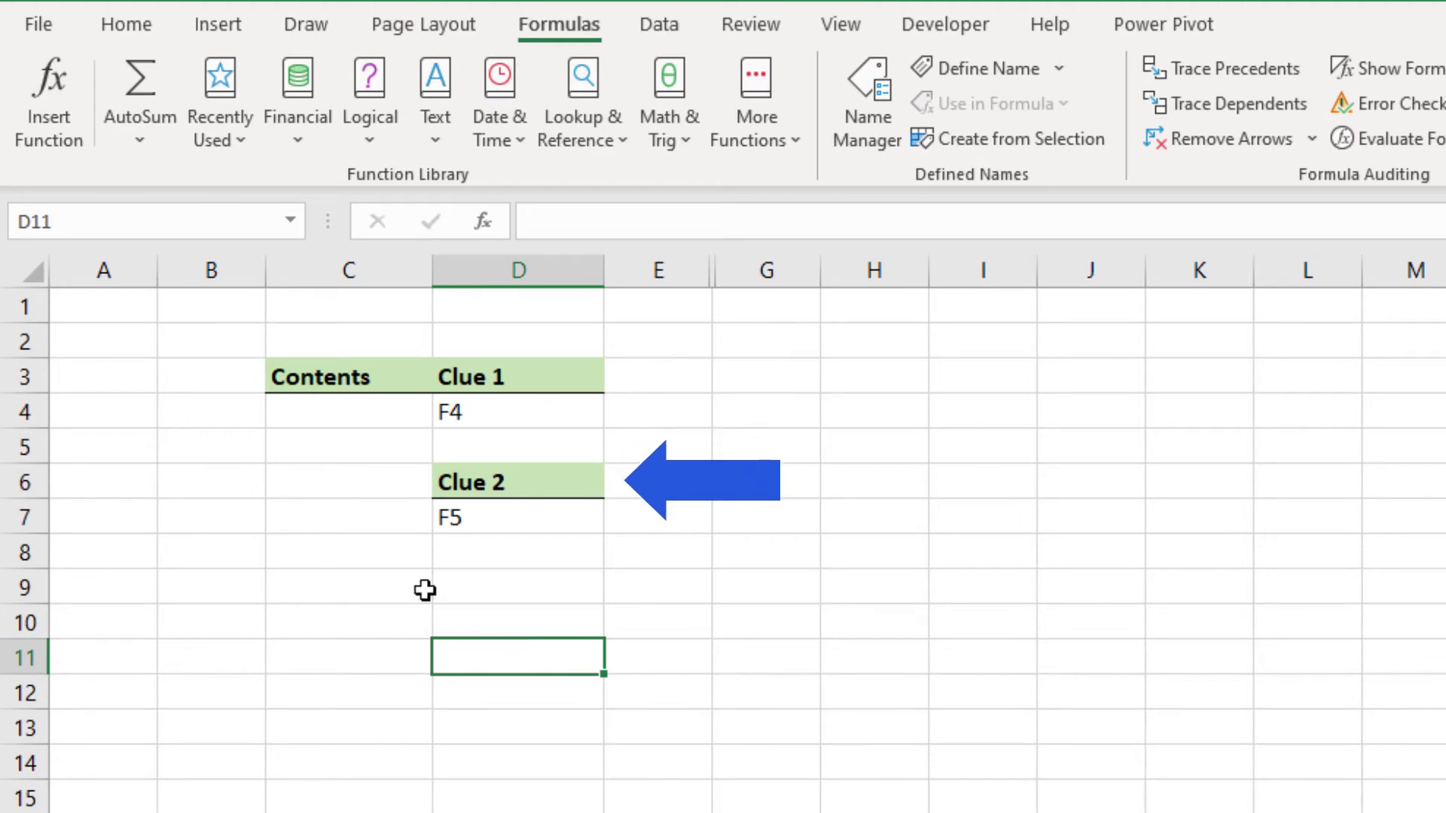
left_click(354, 414)
type("=indi")
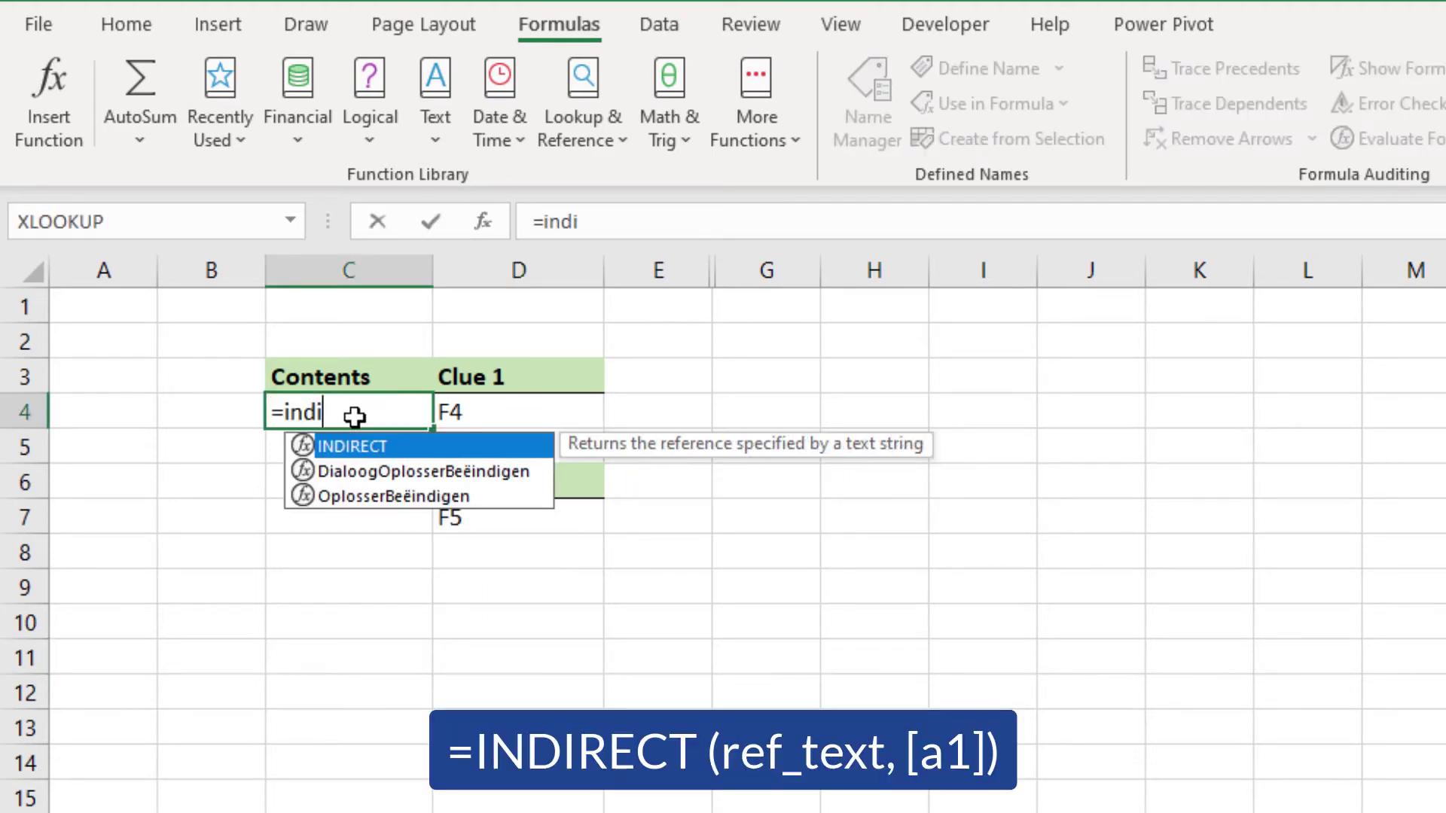
key("Tab")
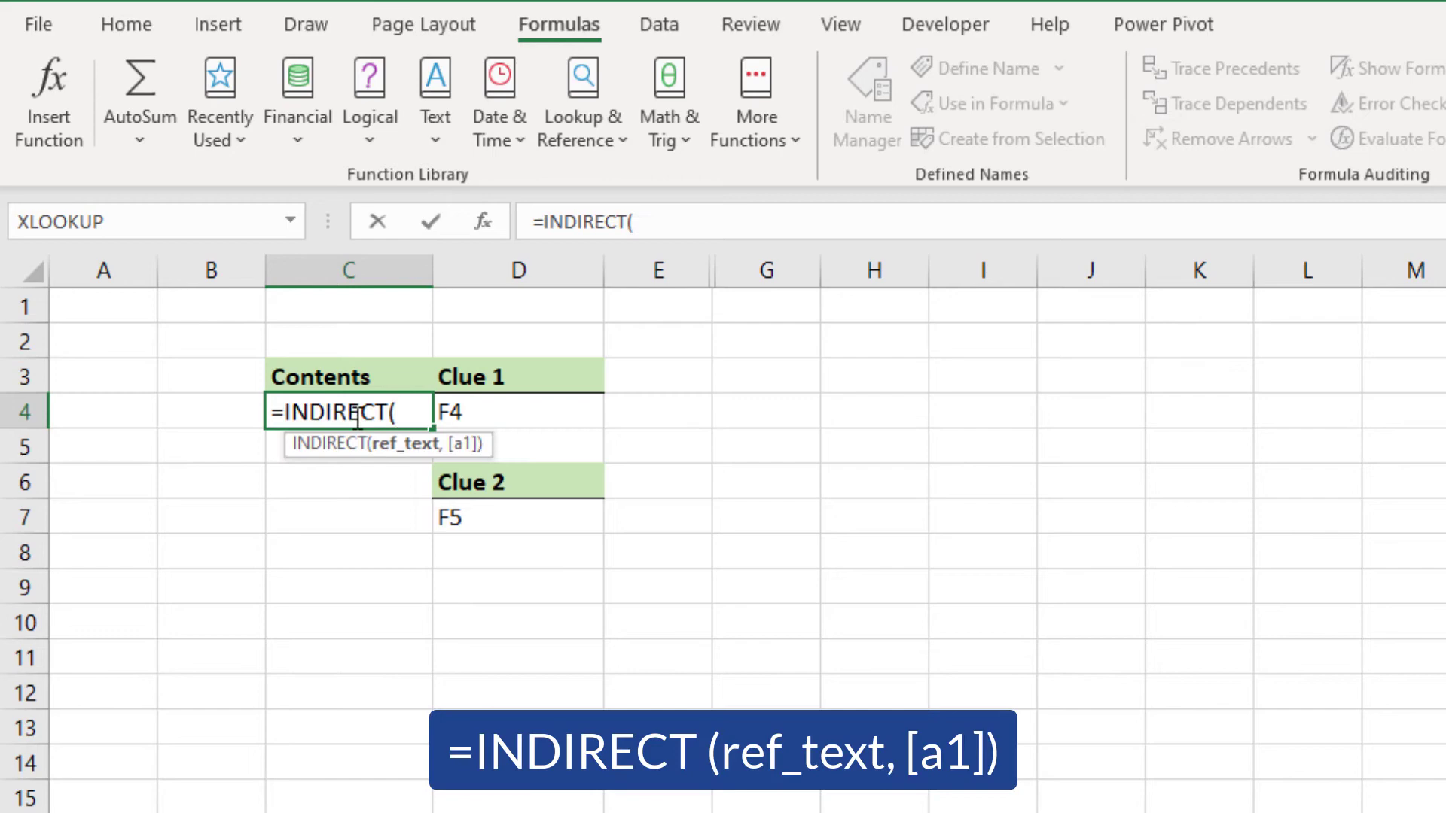
left_click(501, 413)
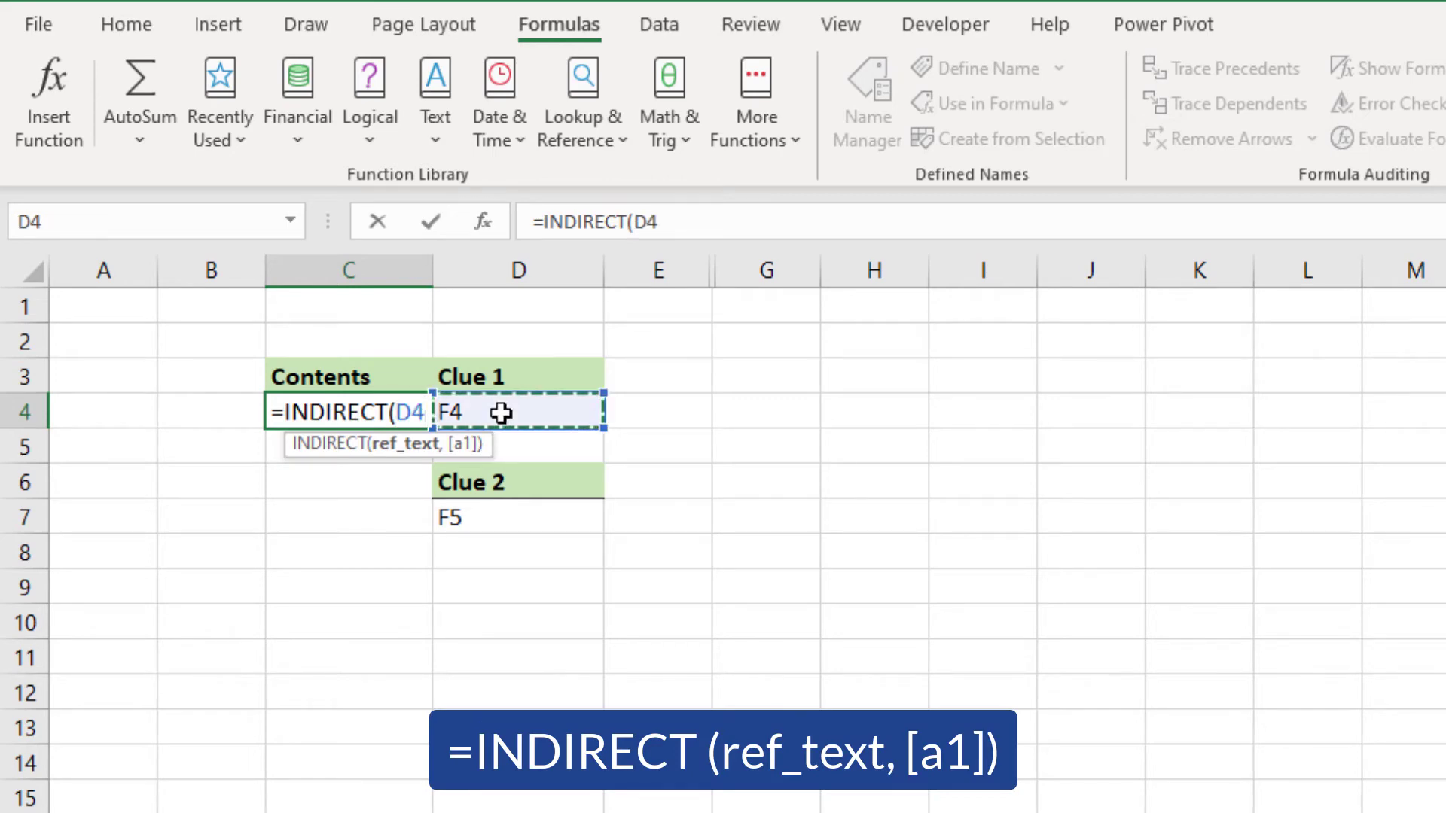
type(")")
key("Return")
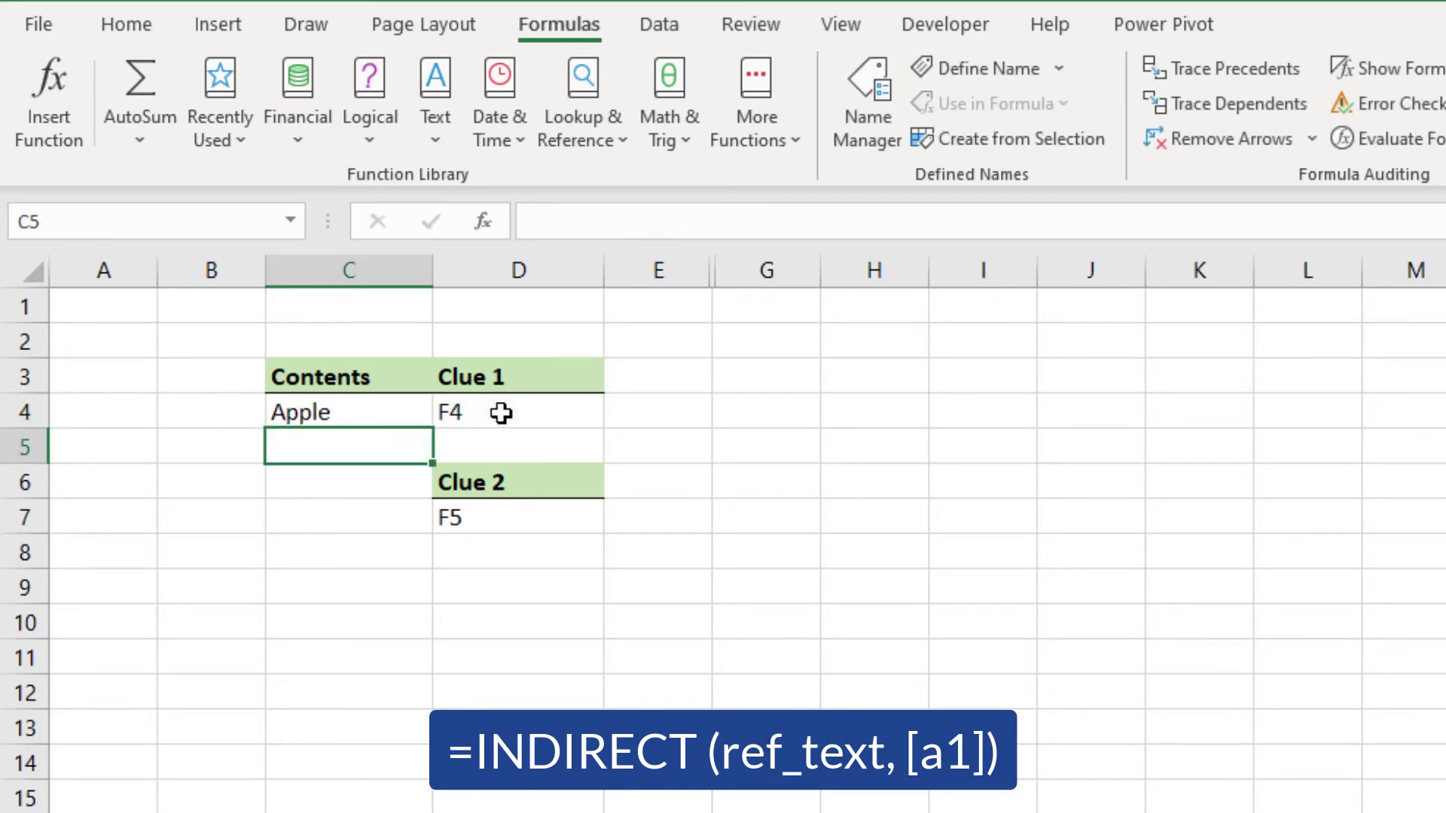
Enter =INDIRECT(D7) in C7 so it returns Mango.
left_click(378, 519)
type("=indi")
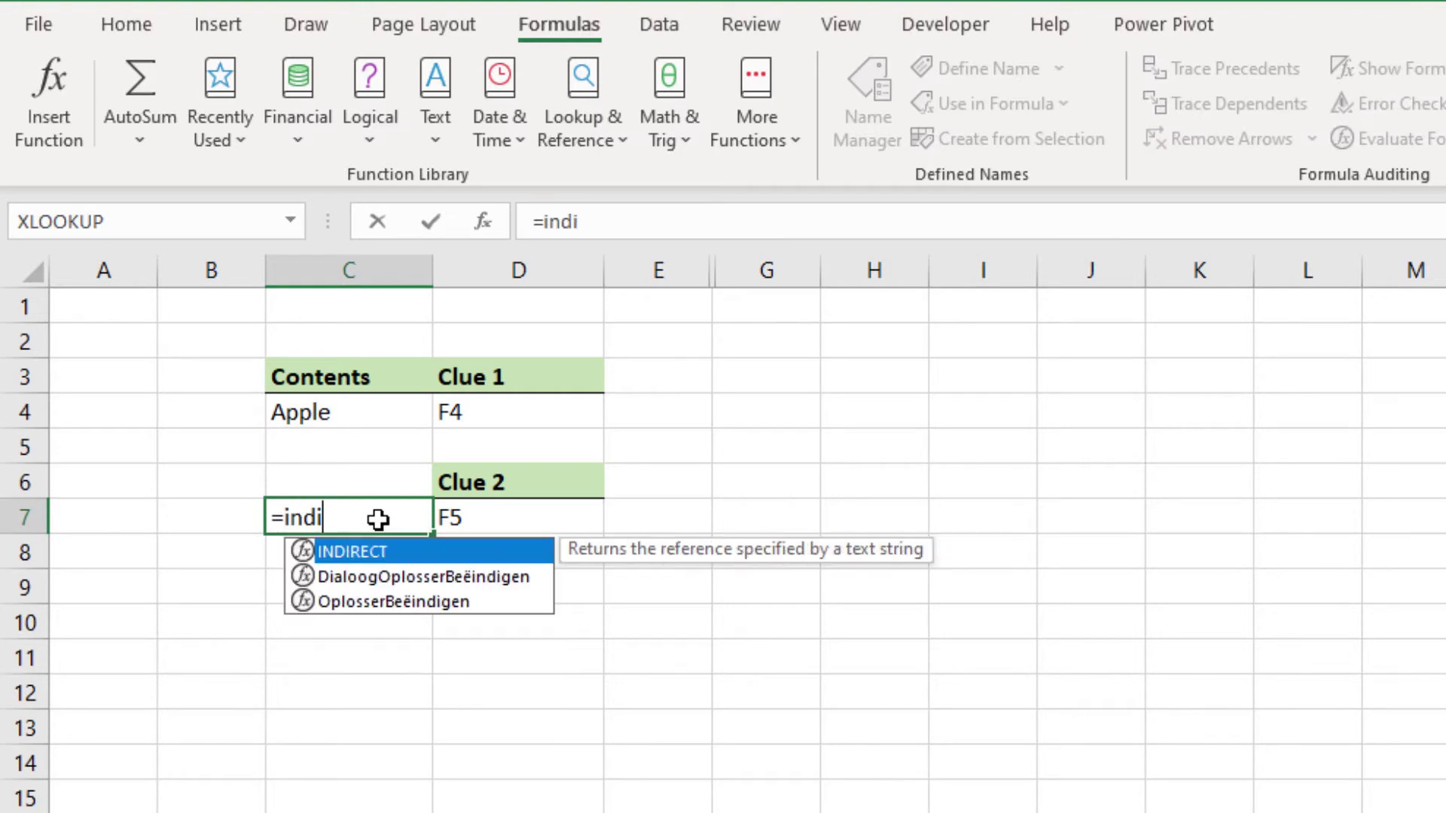
key("Tab")
left_click(452, 517)
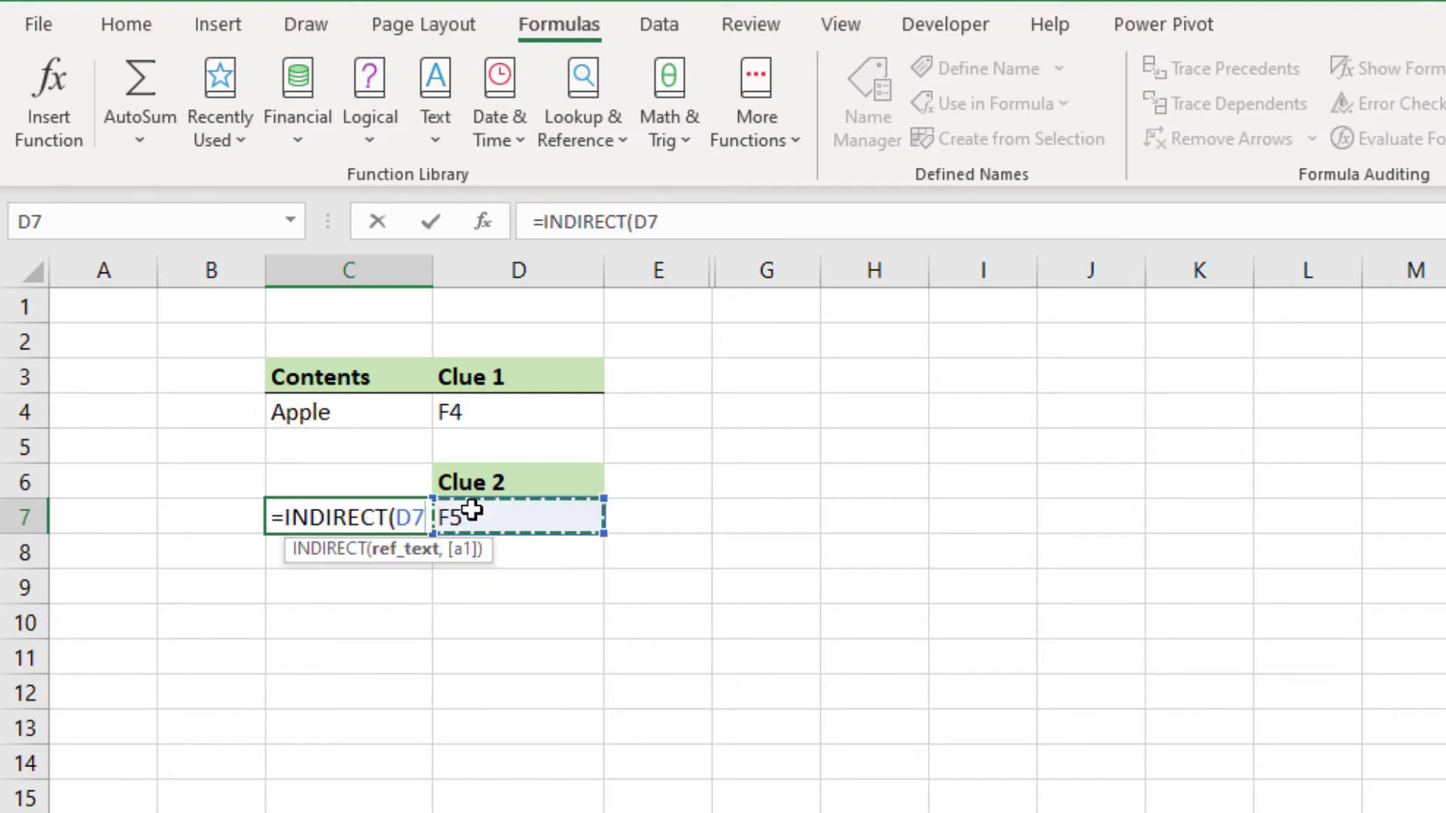
key("Return")
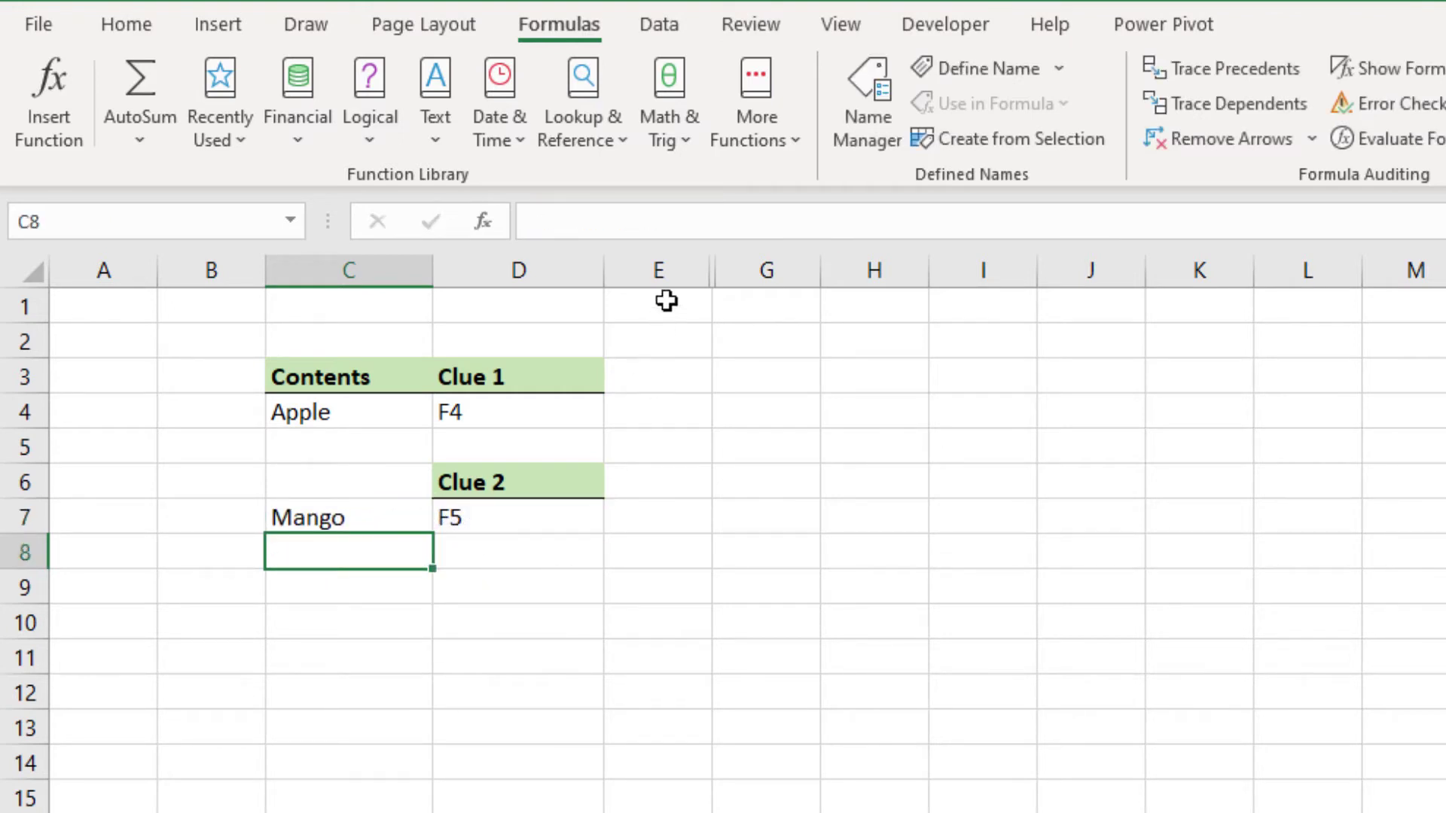
Unhide column F to reveal Apple in F4 and Mango in F5.
left_click_drag(700, 273, 729, 273)
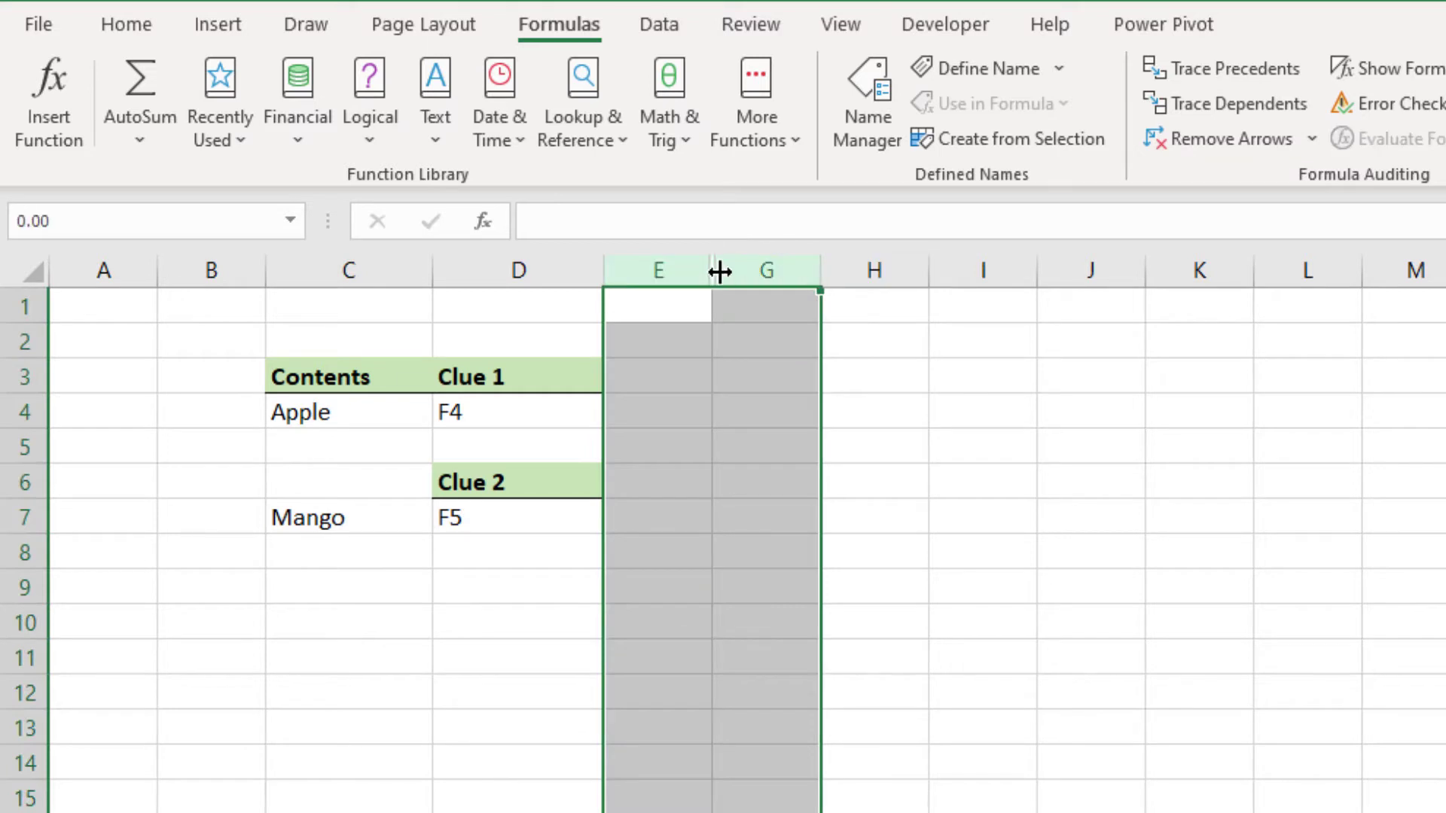
double_click(719, 272)
left_click(768, 527)
left_click(755, 414)
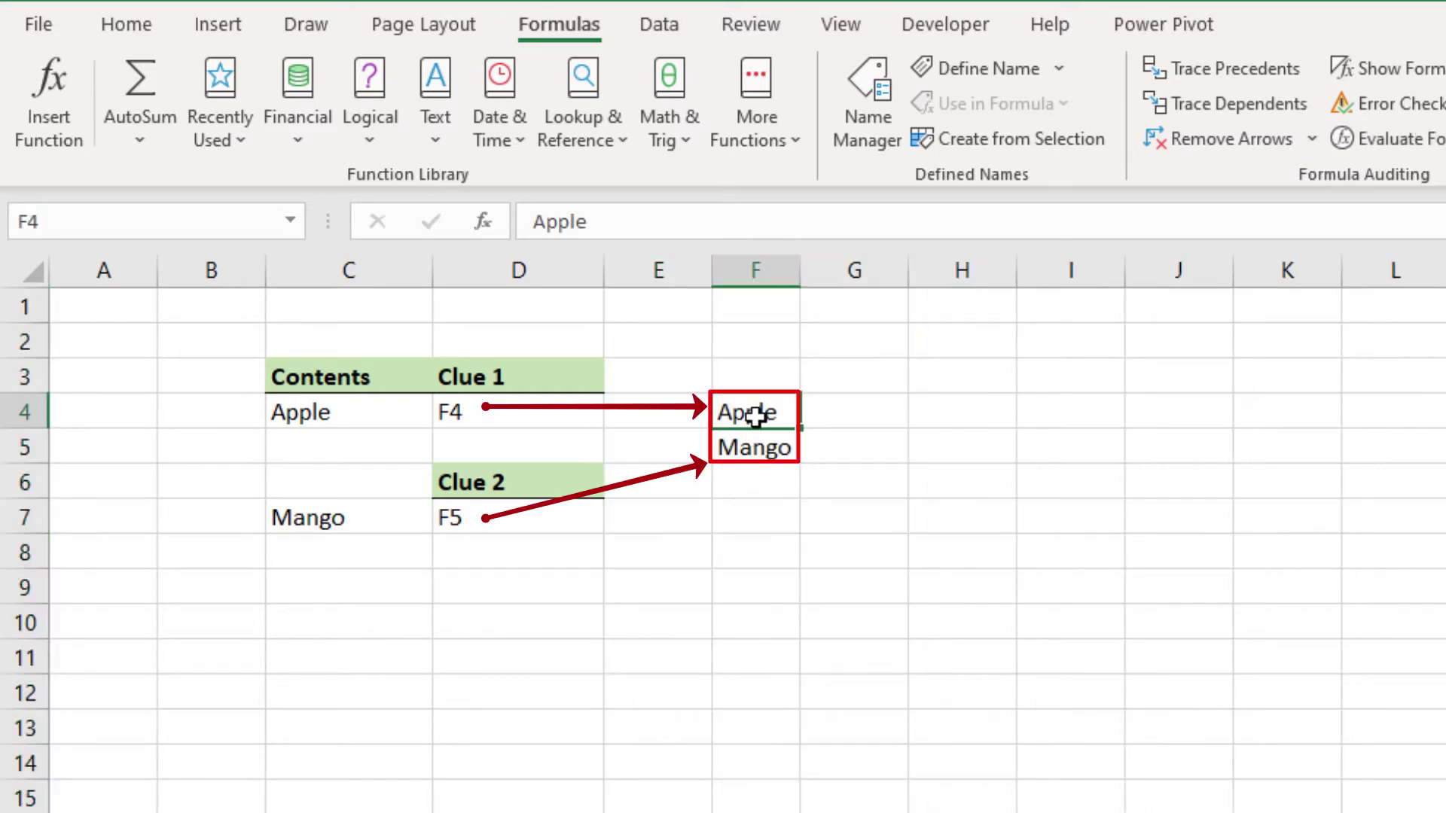
left_click(752, 449)
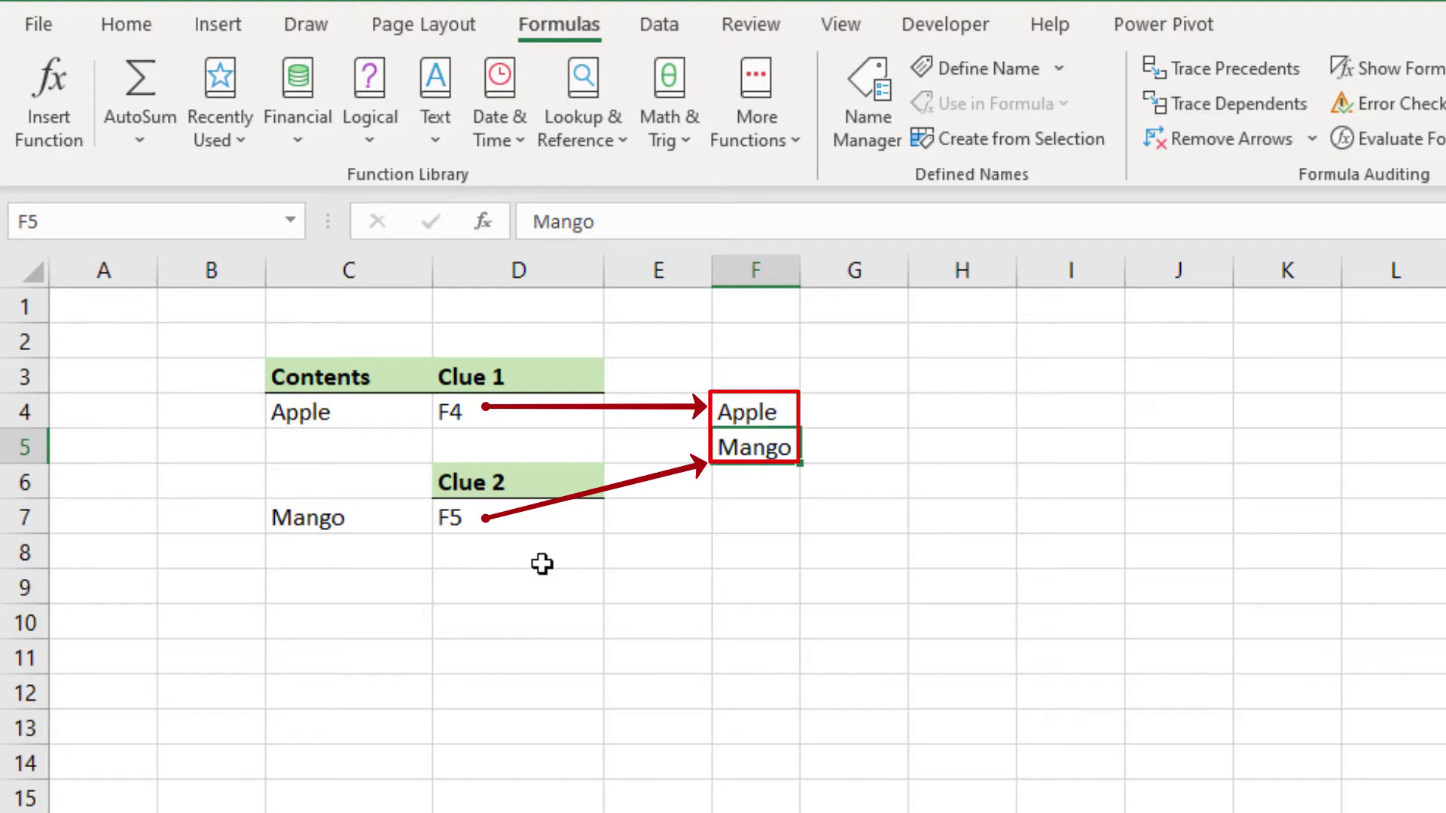
left_click(520, 586)
Split Clue 2 into F in D7 and 5 in D8.
left_click(483, 519)
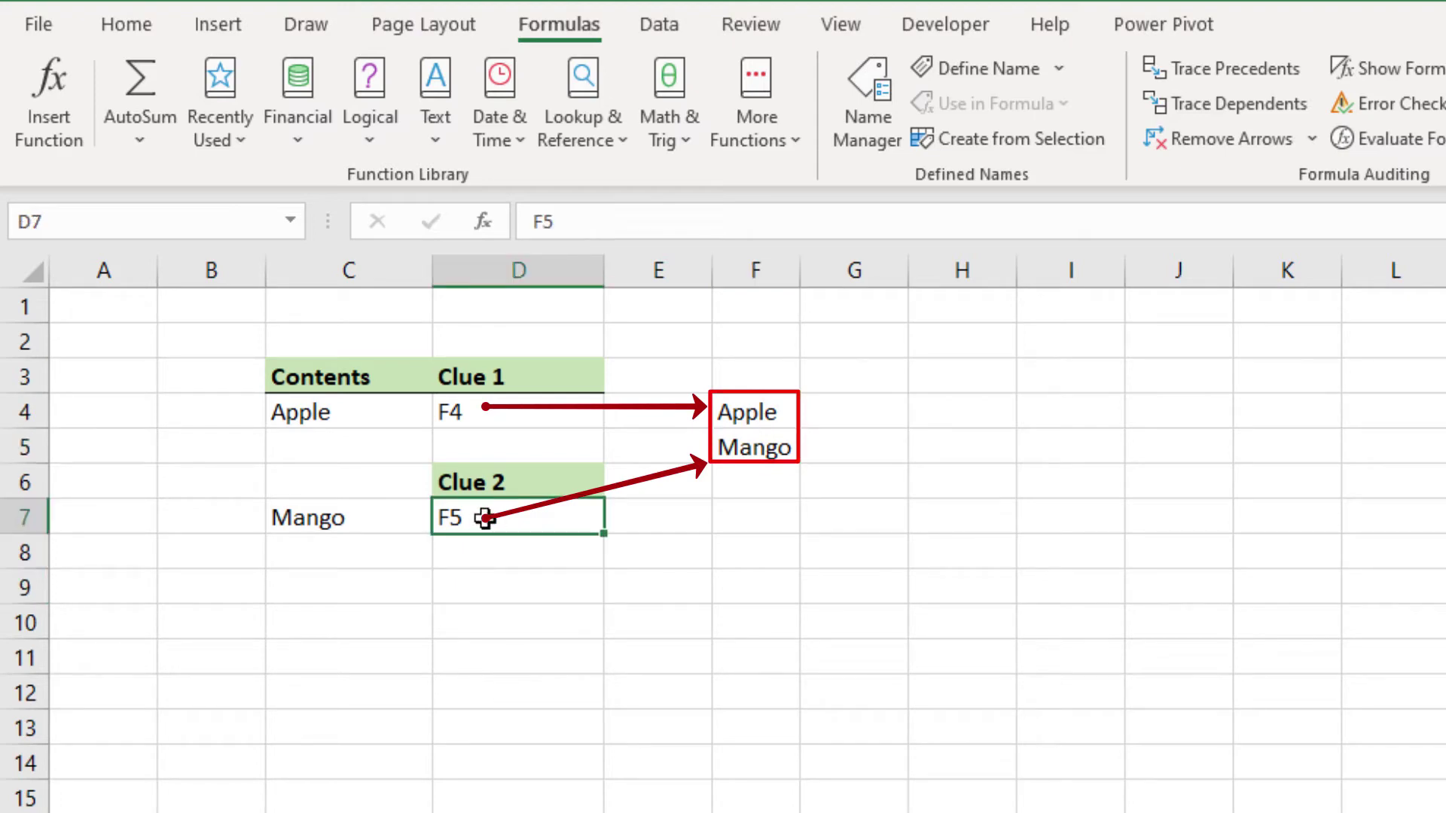
type("F")
key("Return")
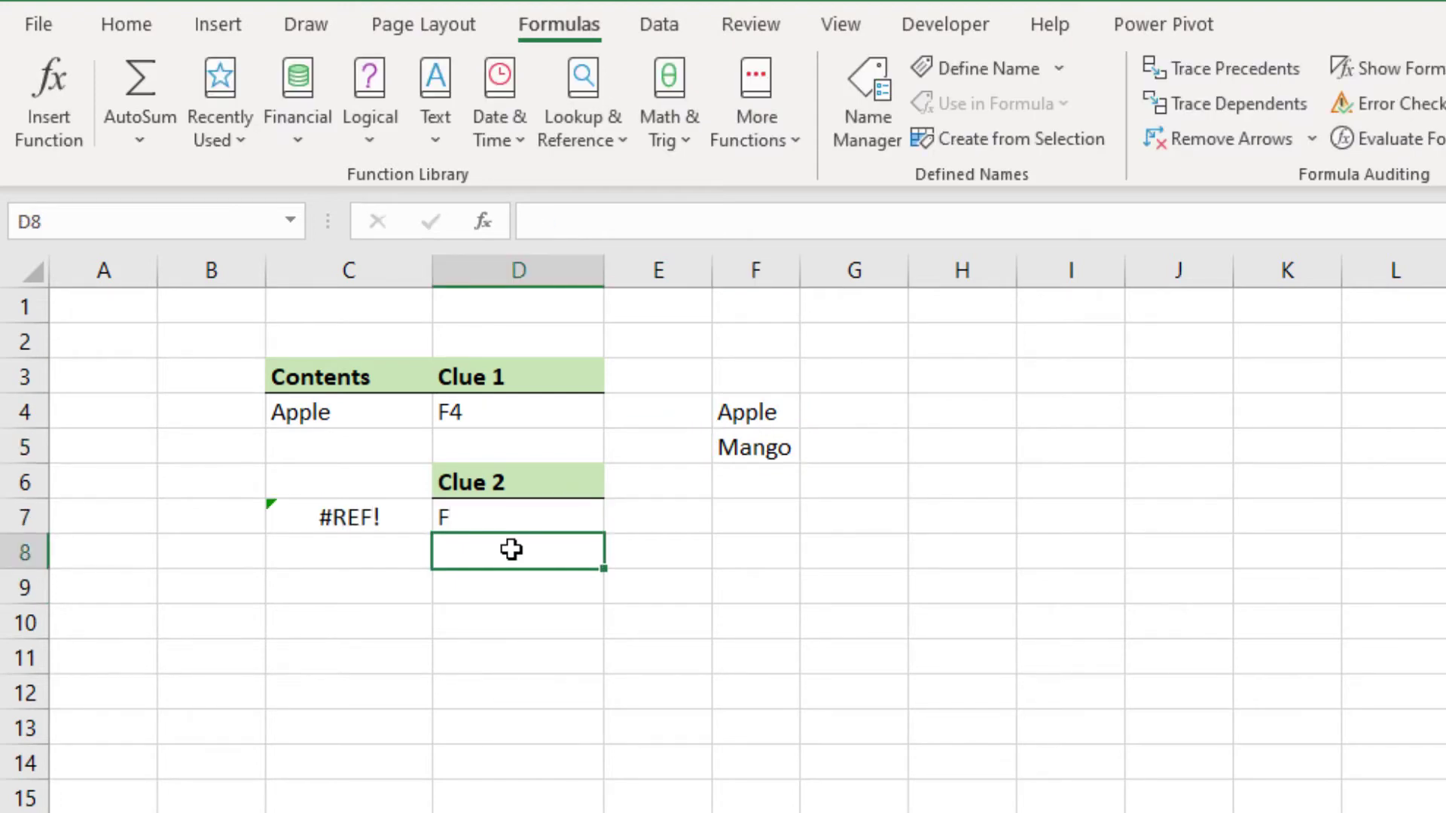
type("5")
key("Return")
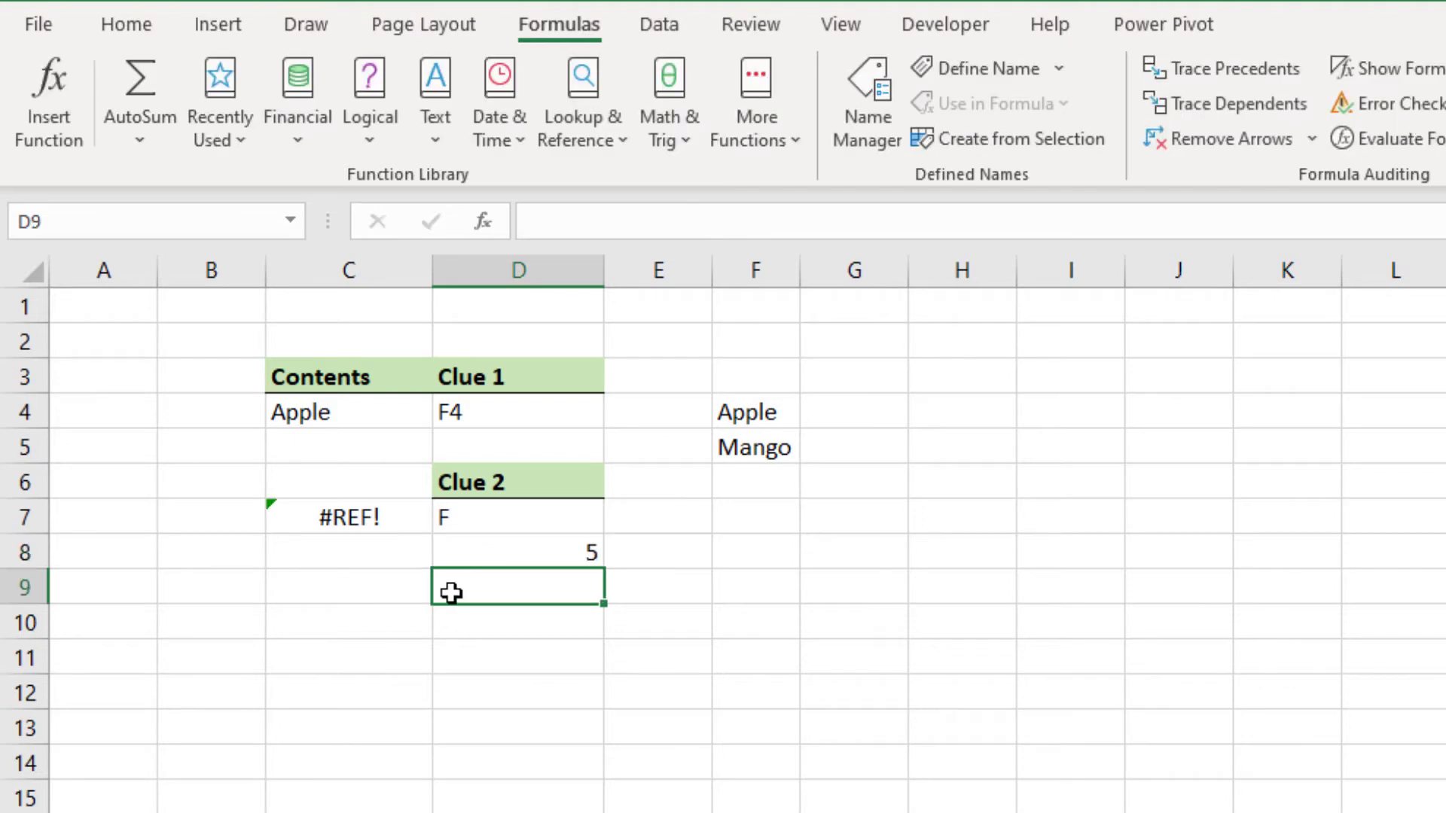
Rewrite C7 as =INDIRECT(D7&D8) so it returns Mango.
left_click(380, 516)
type("=indi")
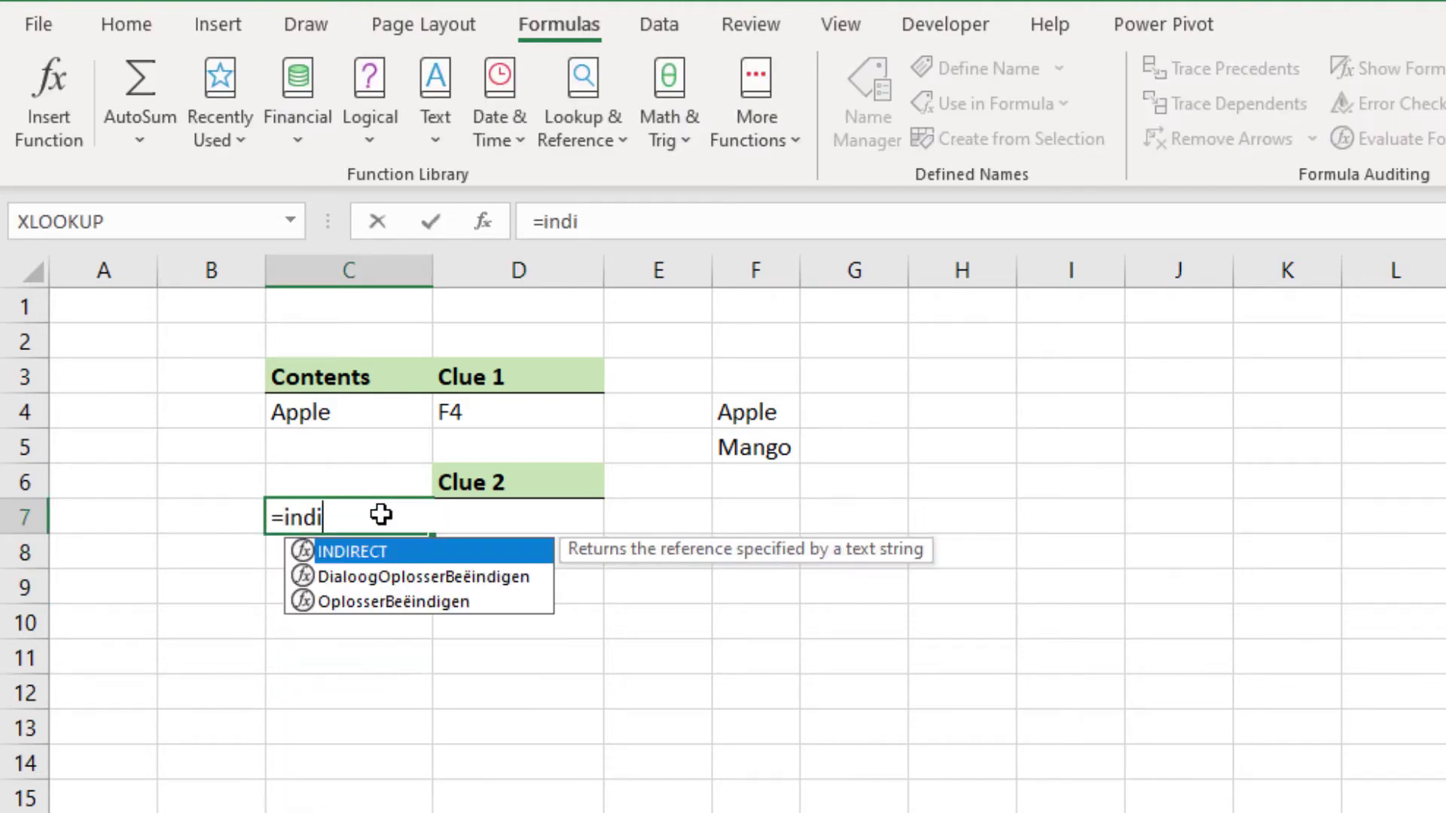
key("Tab")
left_click(527, 508)
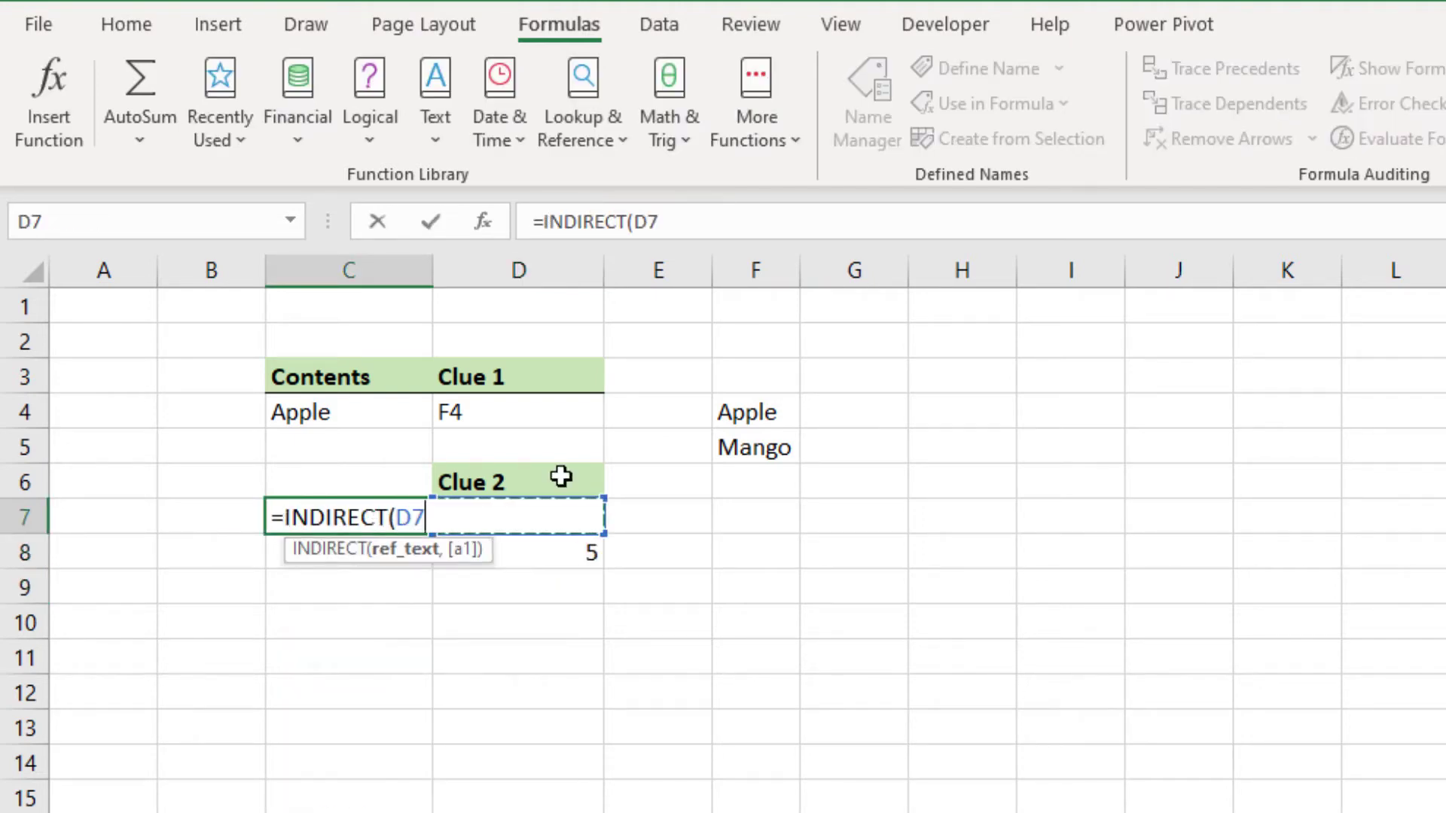
type("&")
left_click(577, 557)
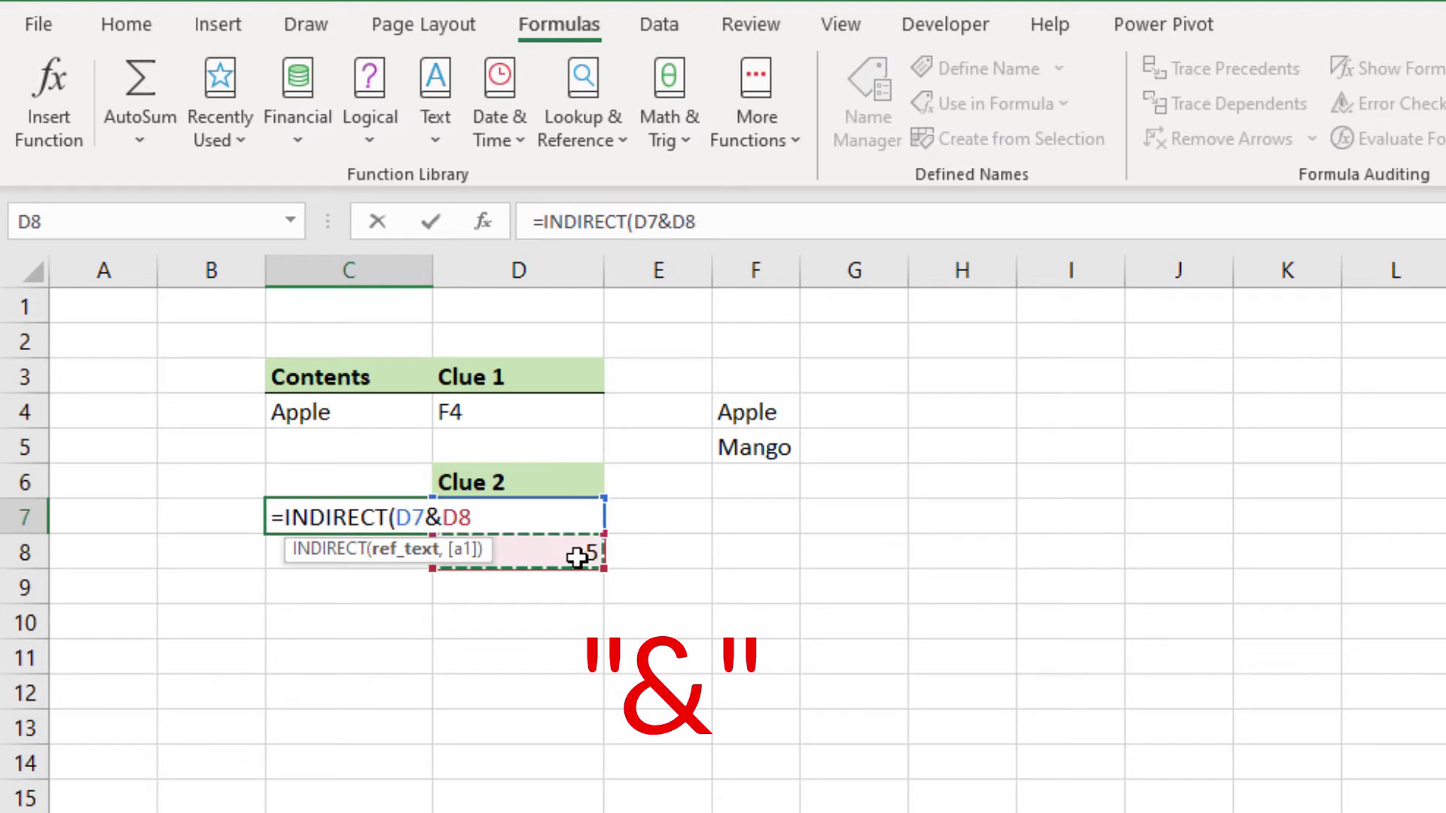
type(")")
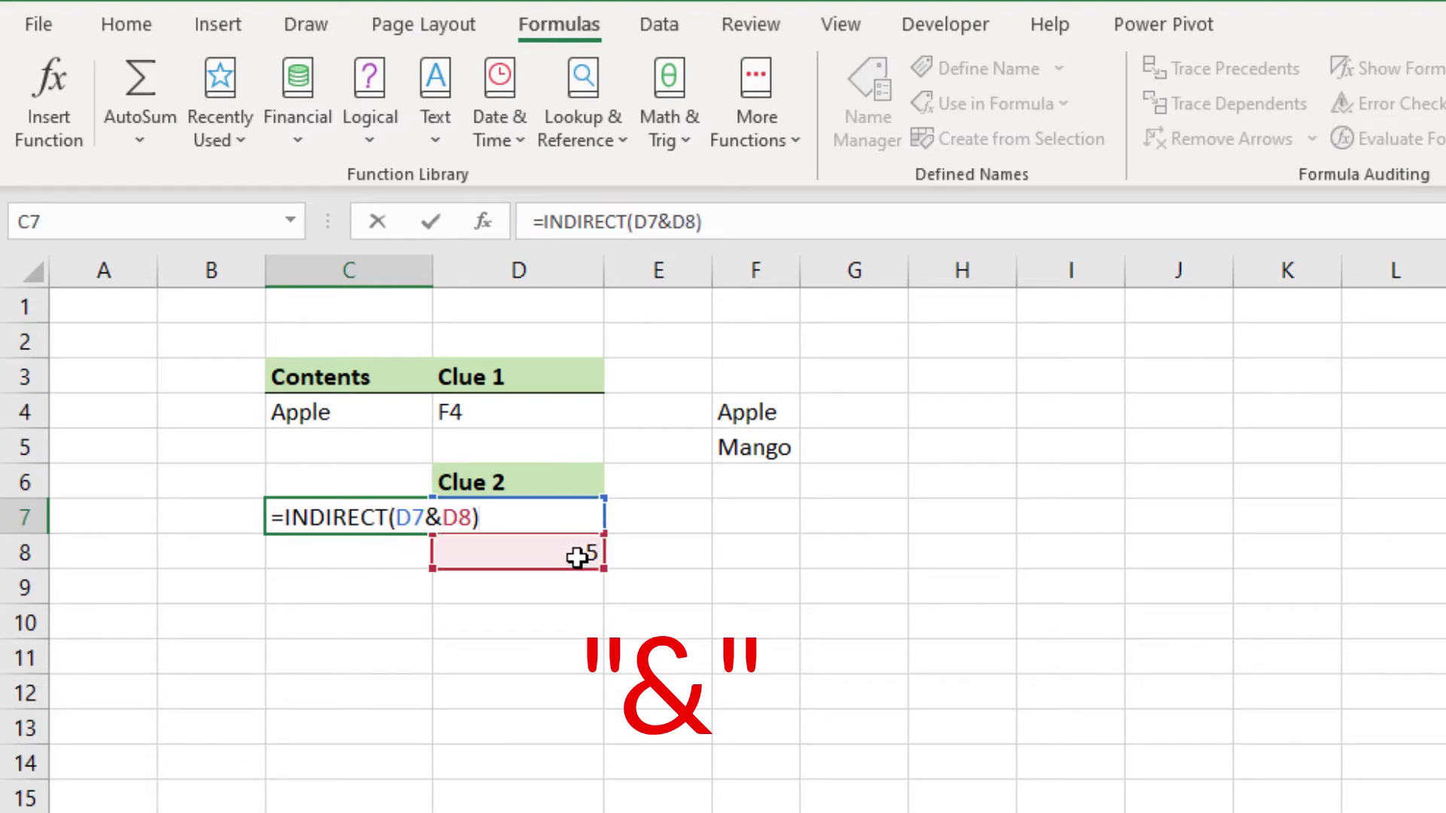
key("Return")
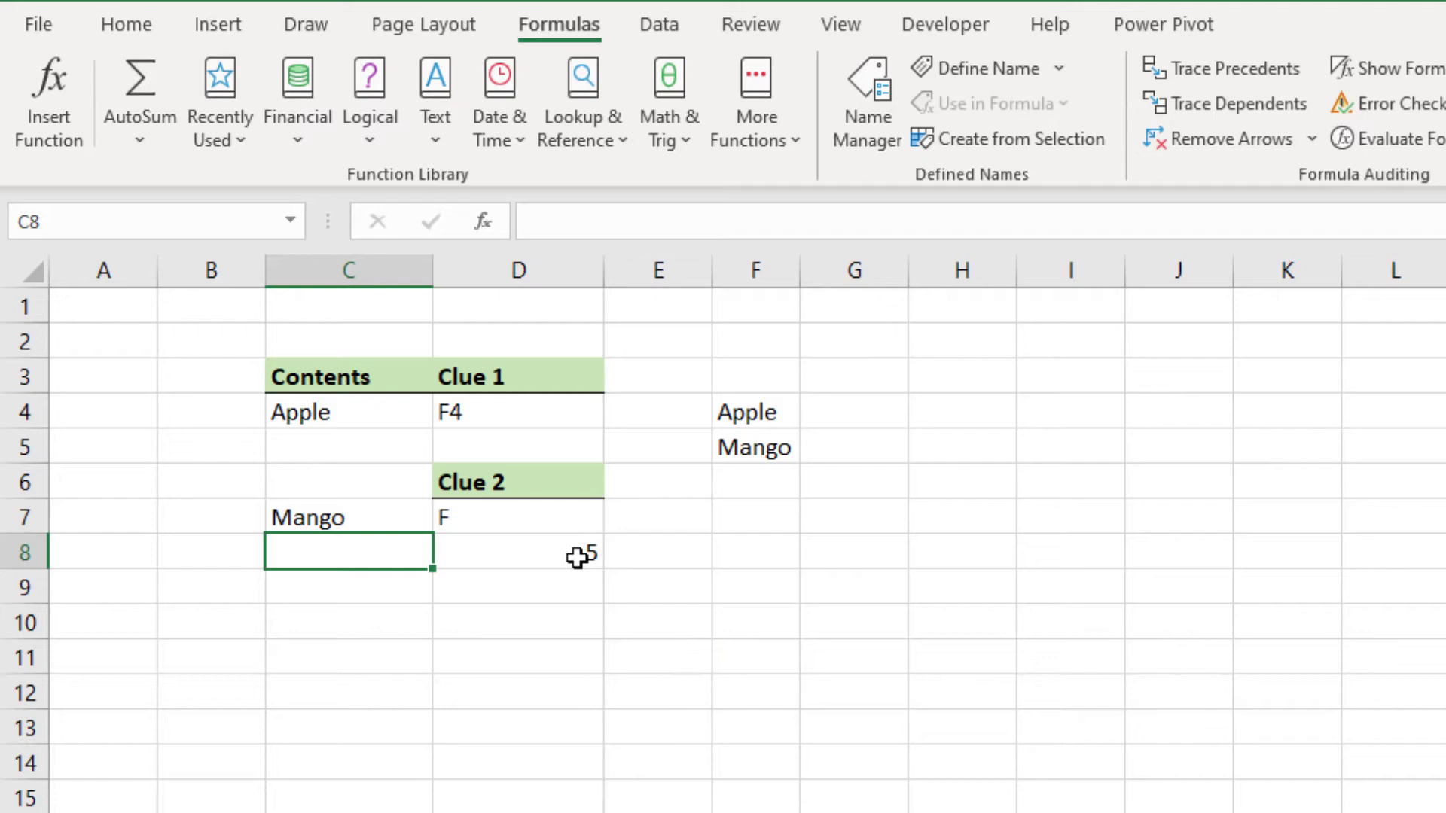
Pick North as the Region in B3 and John as the Salesman in C3.
left_click(548, 609)
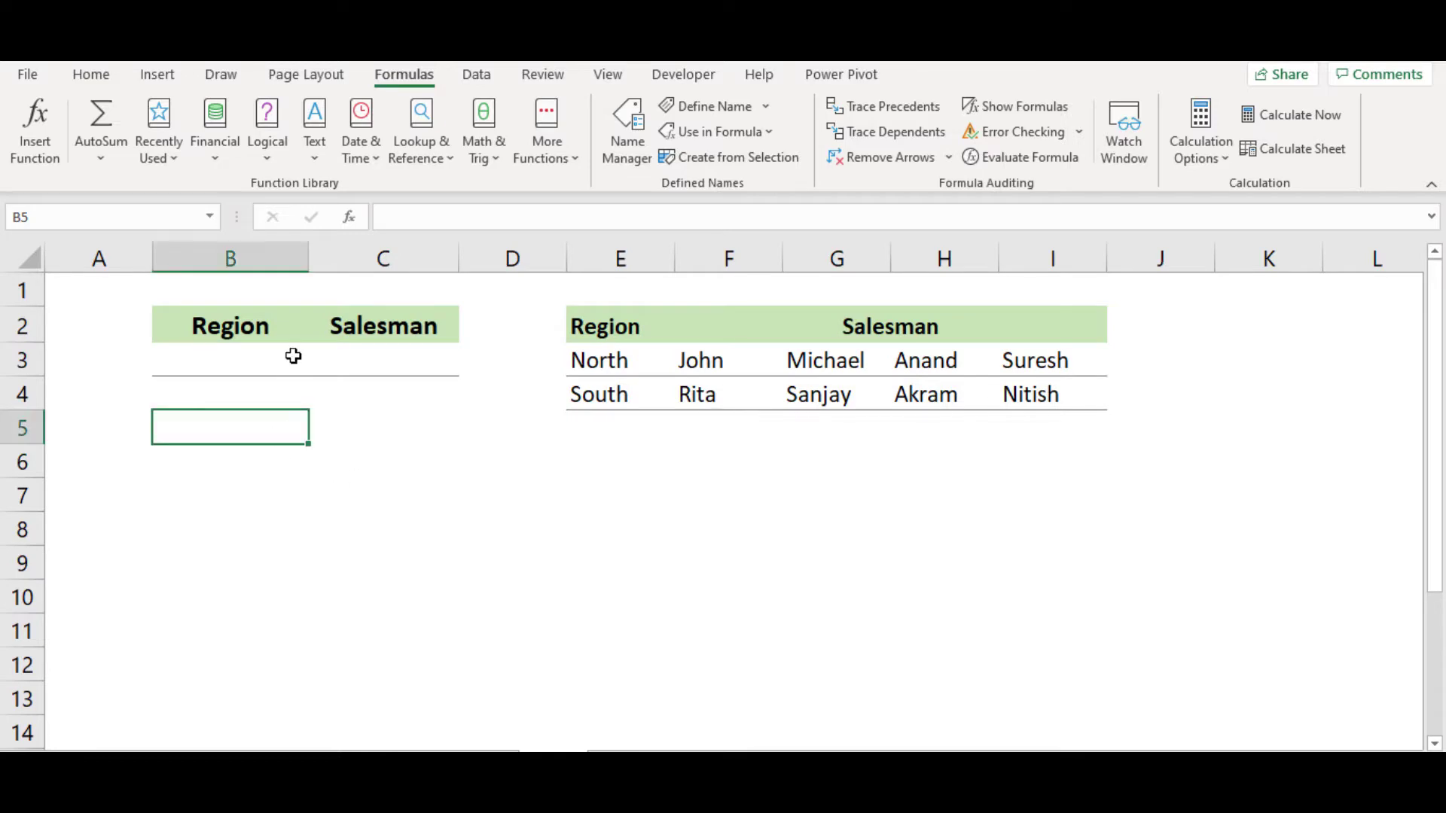
left_click(296, 357)
left_click(318, 366)
left_click(300, 390)
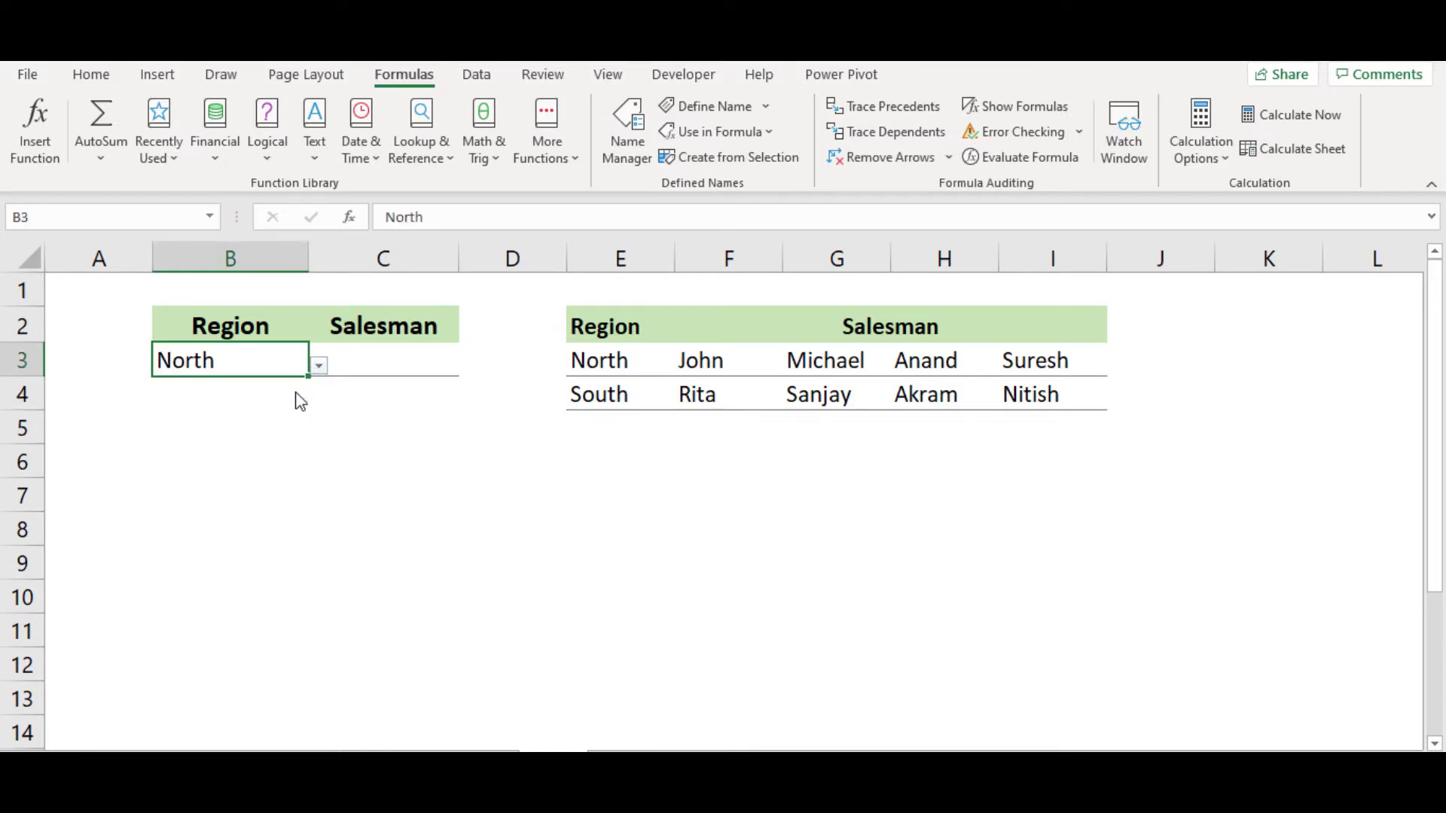
left_click(451, 360)
left_click(467, 366)
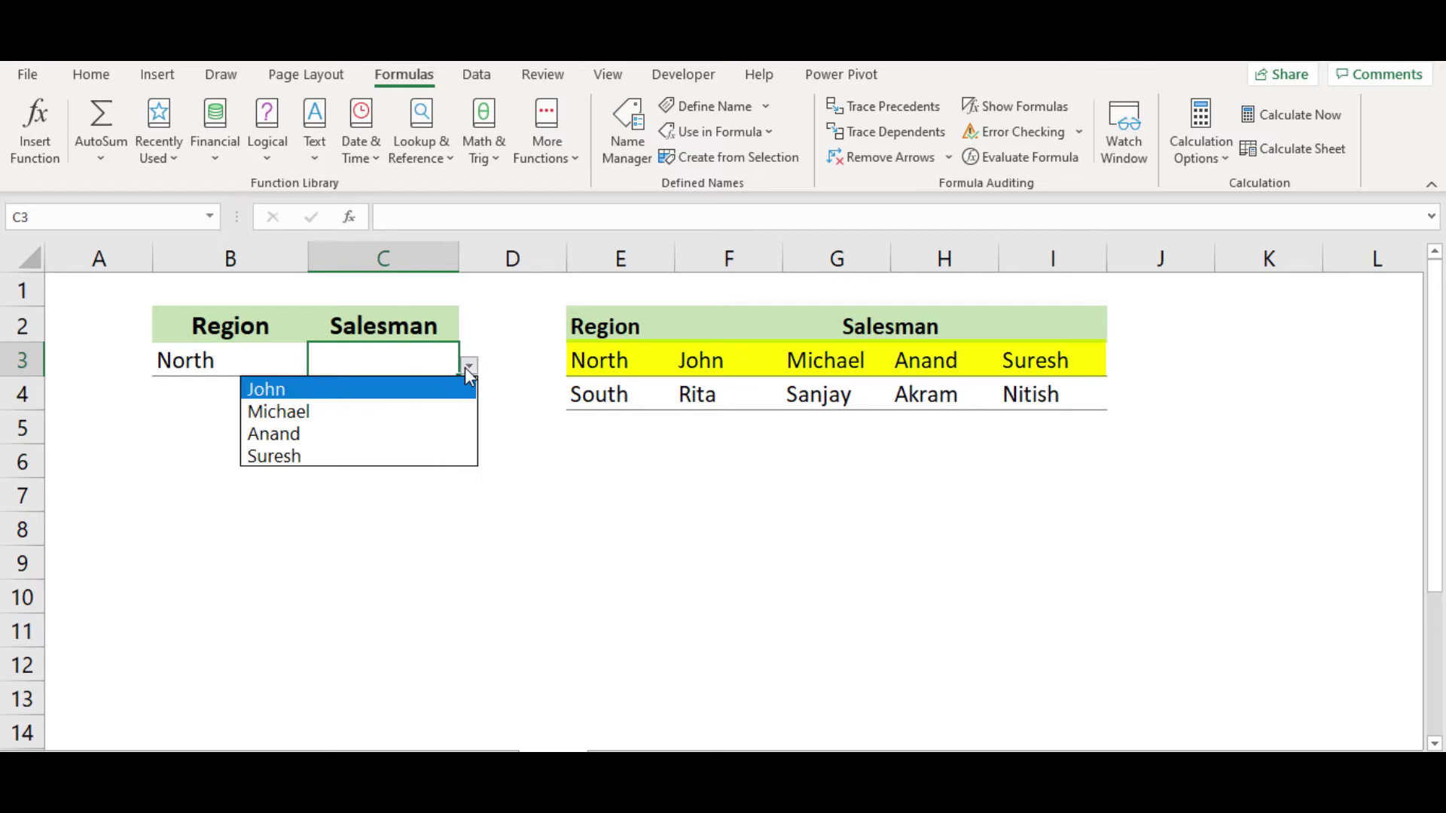
left_click(426, 391)
Change the Region to South and pick Nitish from the South salesman list.
left_click(249, 365)
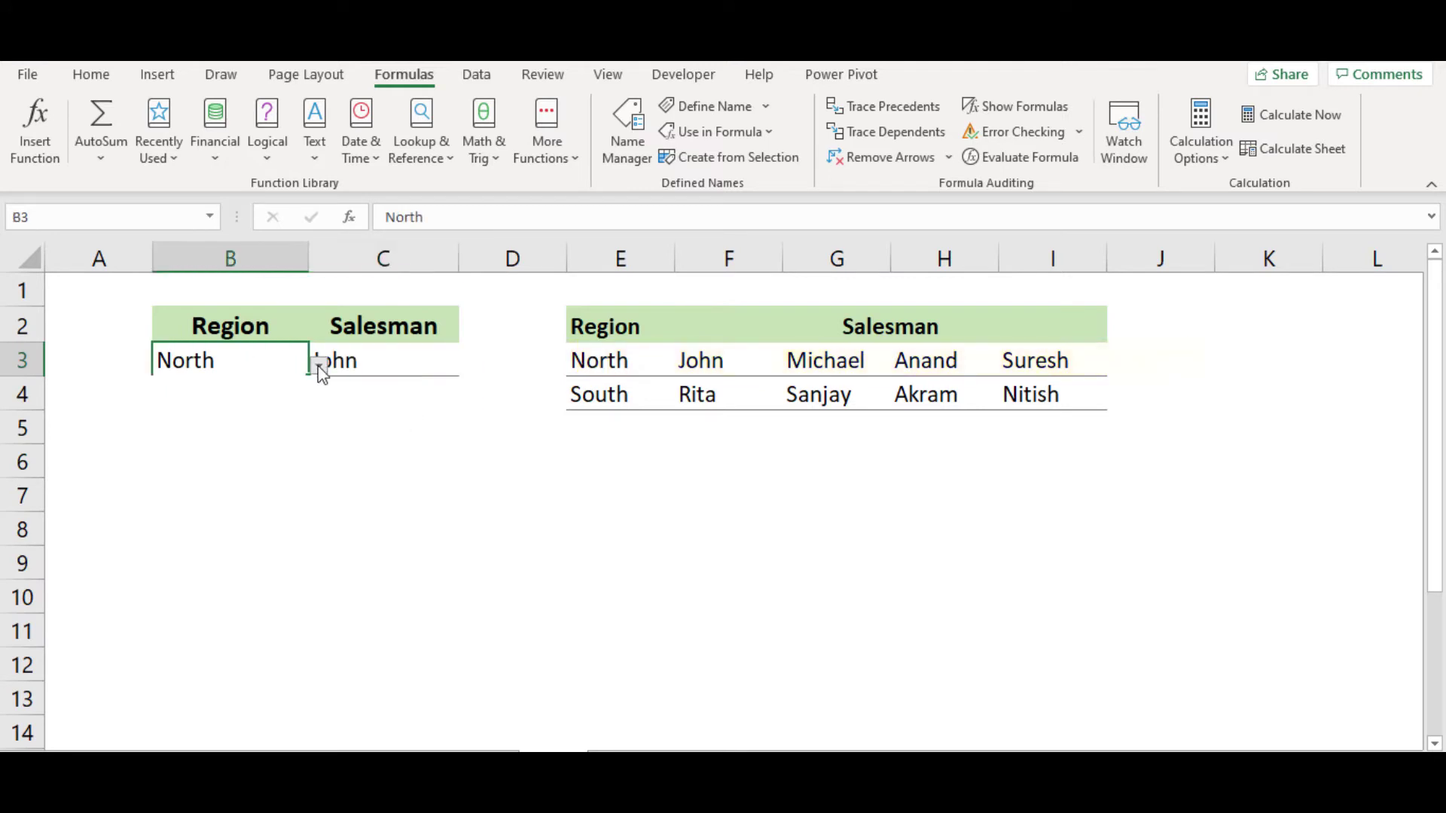
left_click(319, 367)
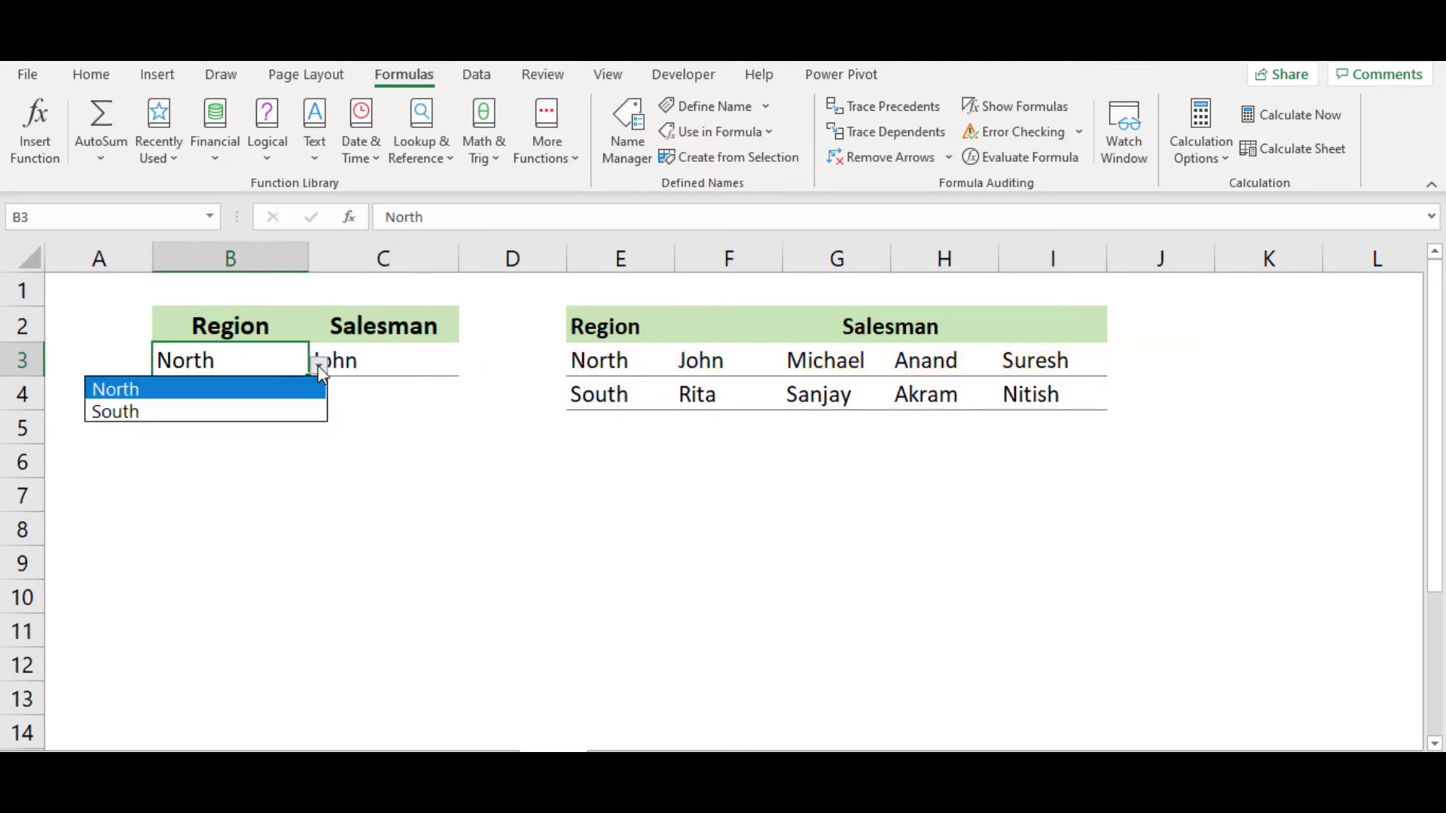
left_click(301, 413)
left_click(415, 362)
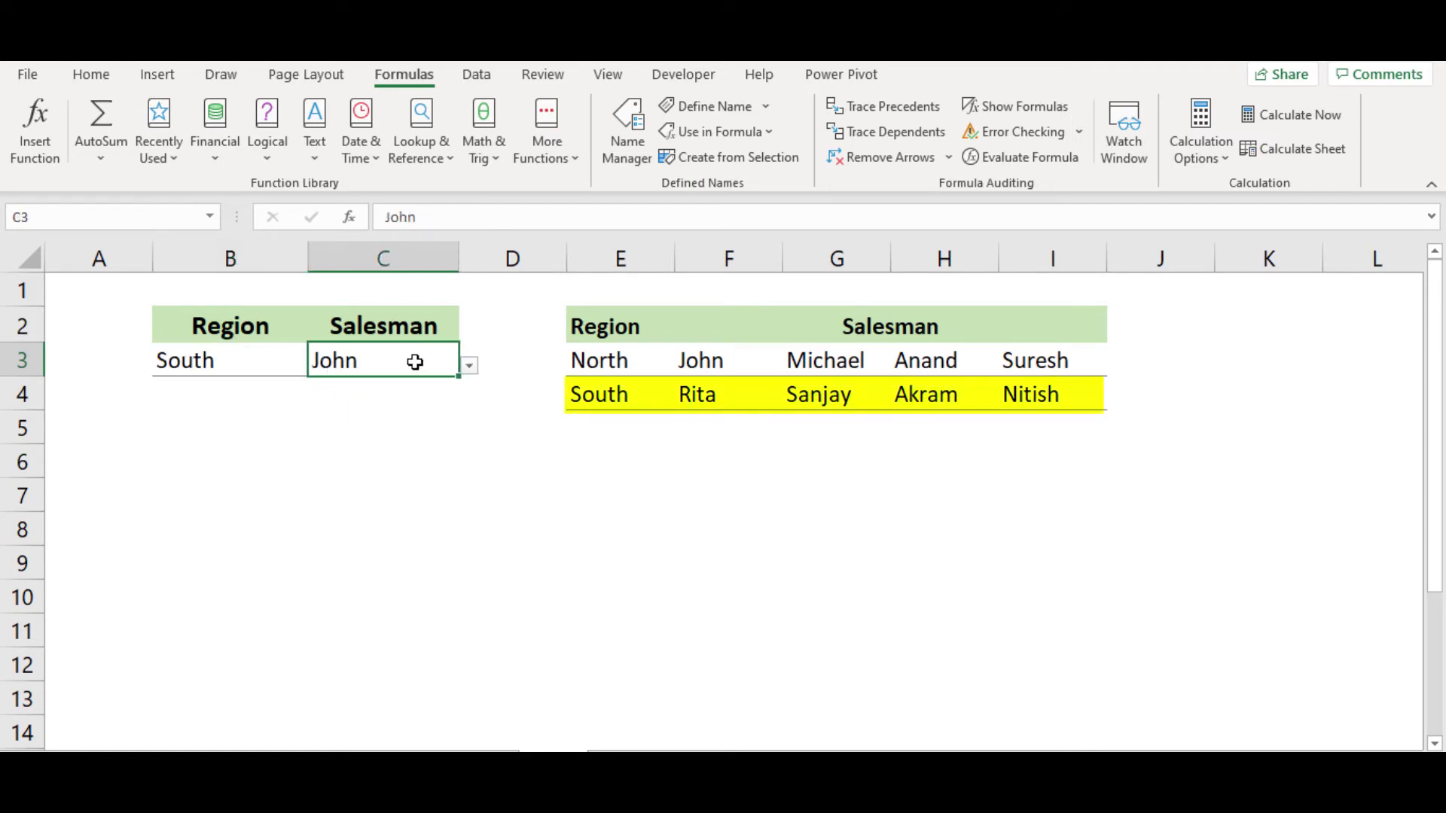
left_click(469, 368)
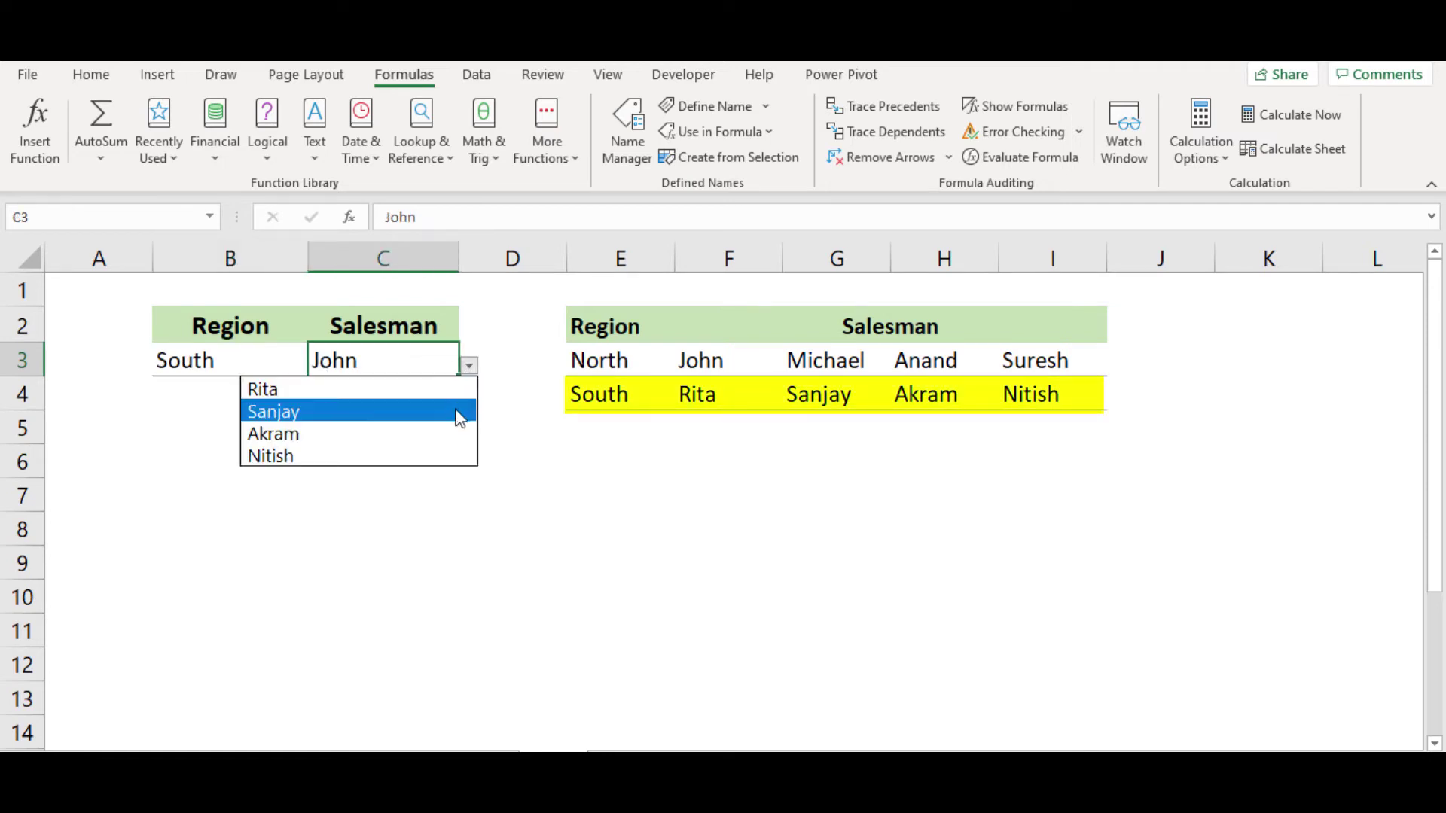
left_click(450, 460)
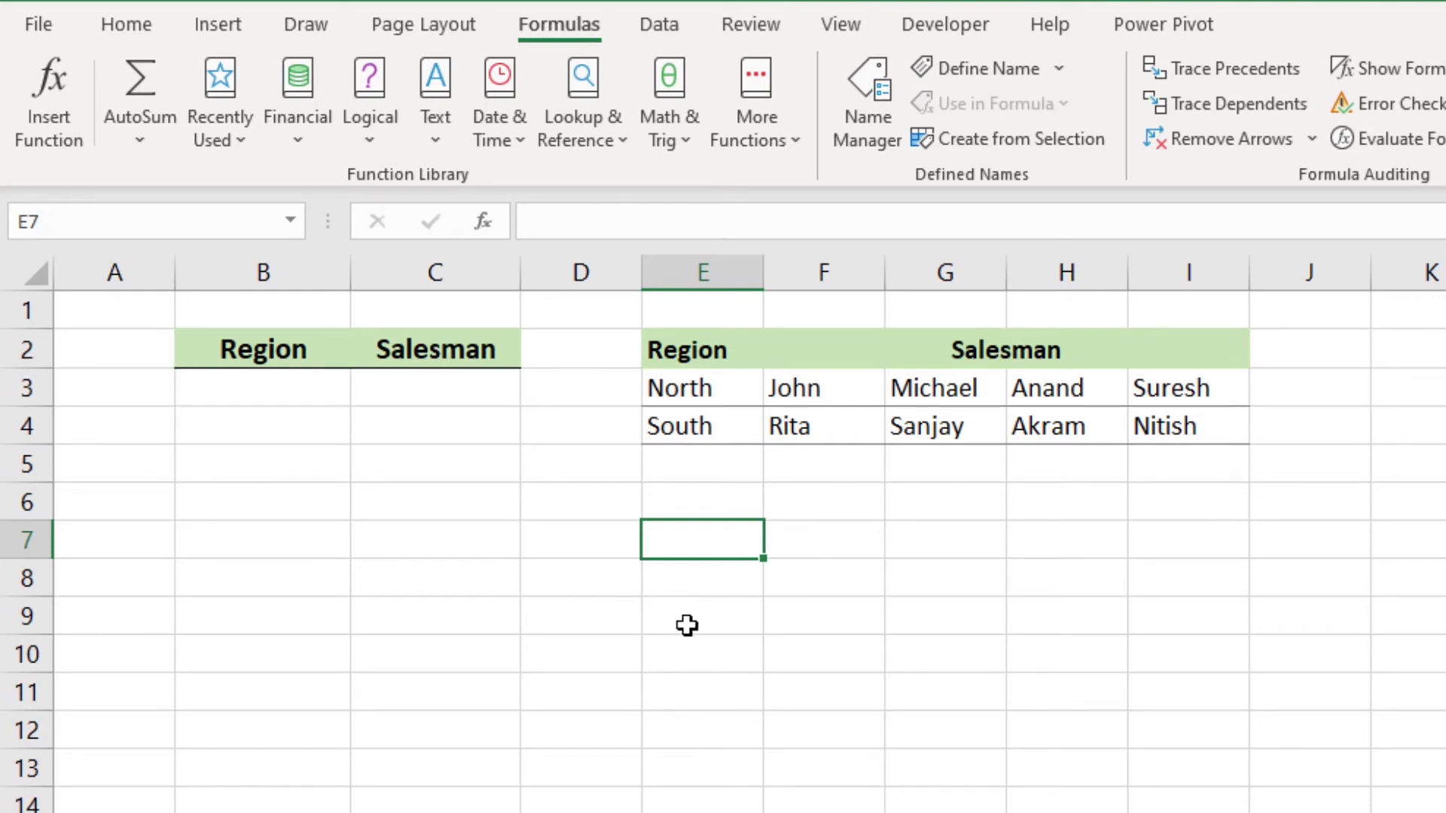
Select the North and South names in E3:E4, then return to cell B3.
left_click(291, 387)
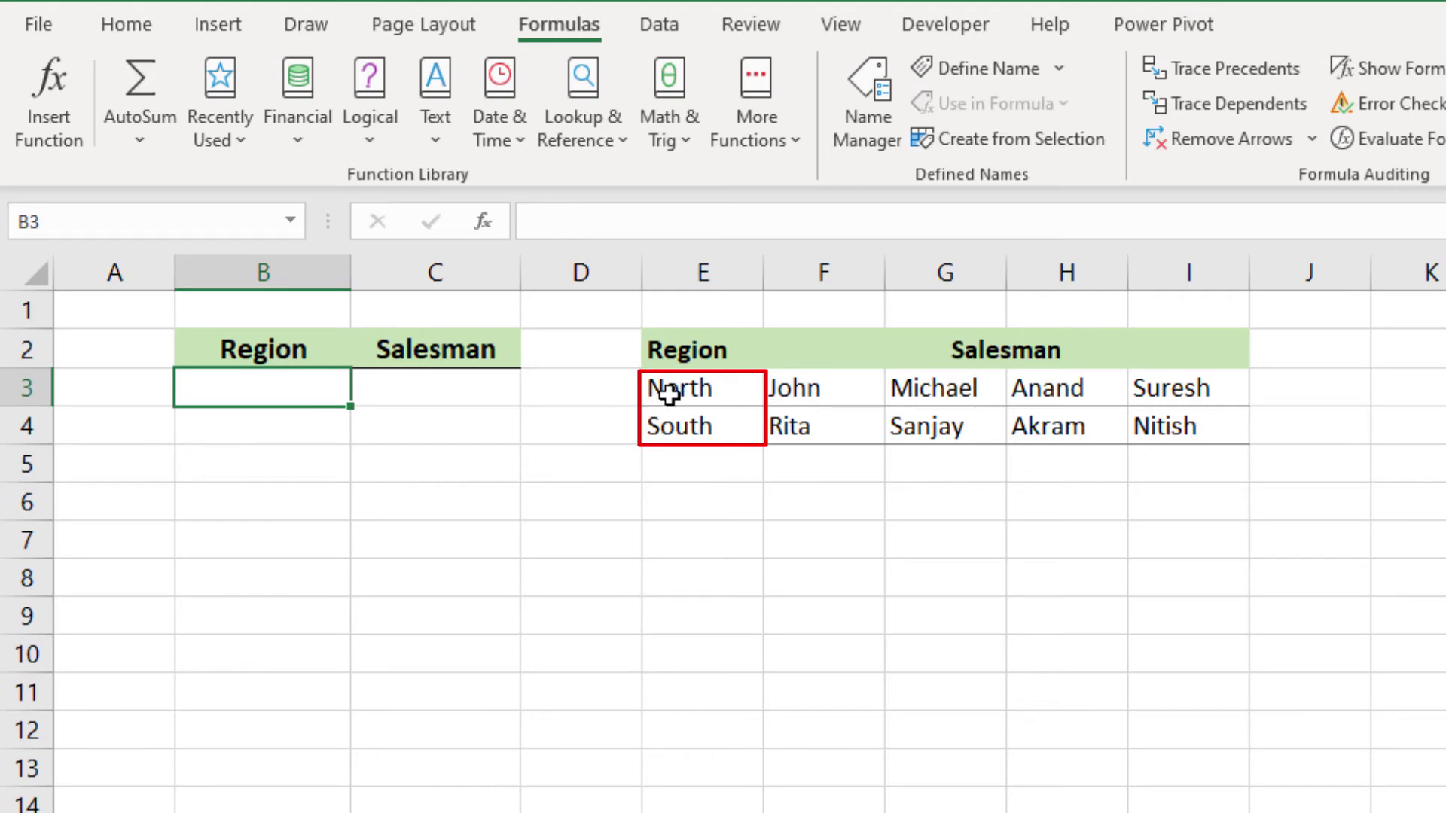
left_click_drag(656, 390, 672, 424)
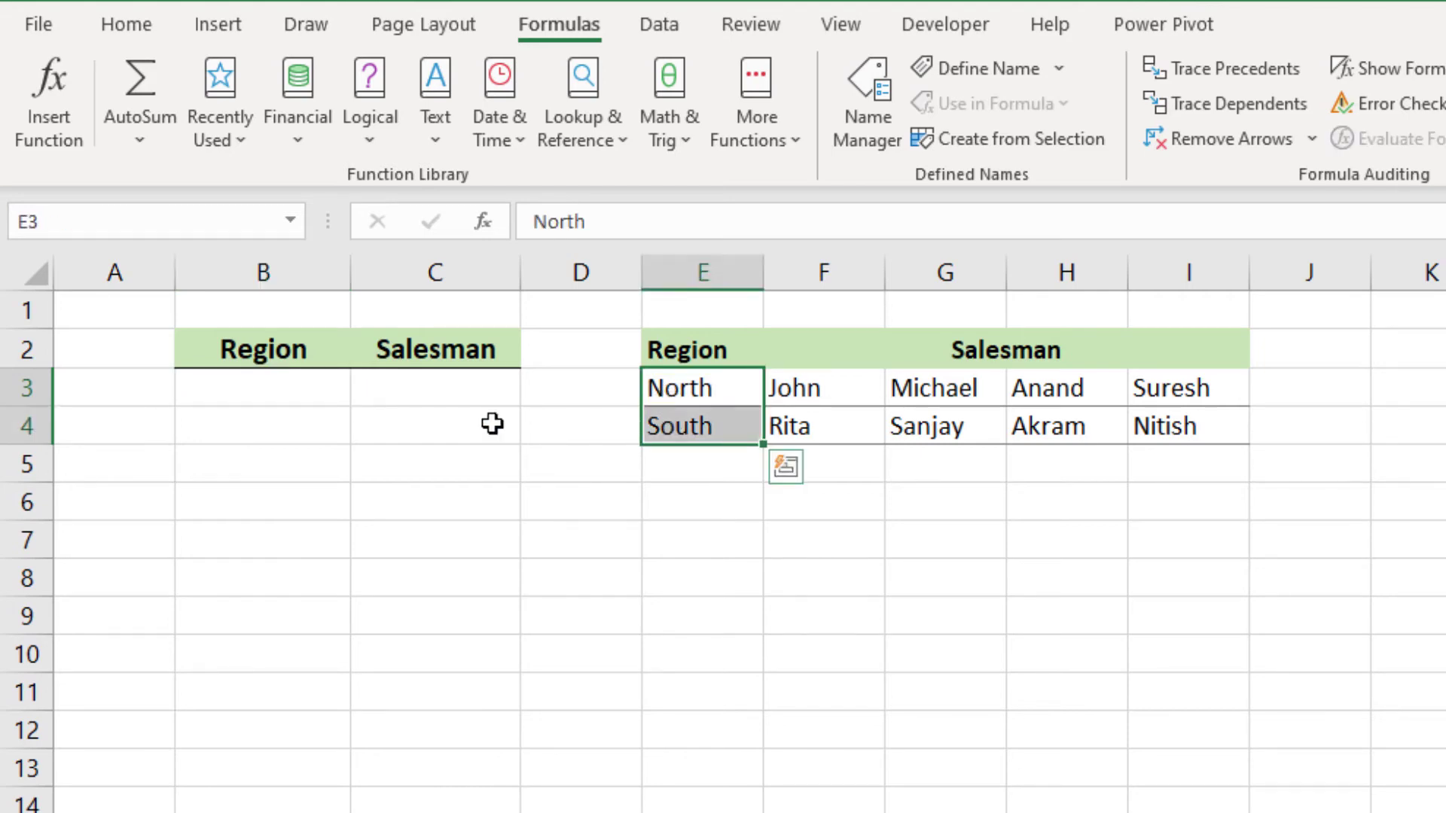
left_click(286, 390)
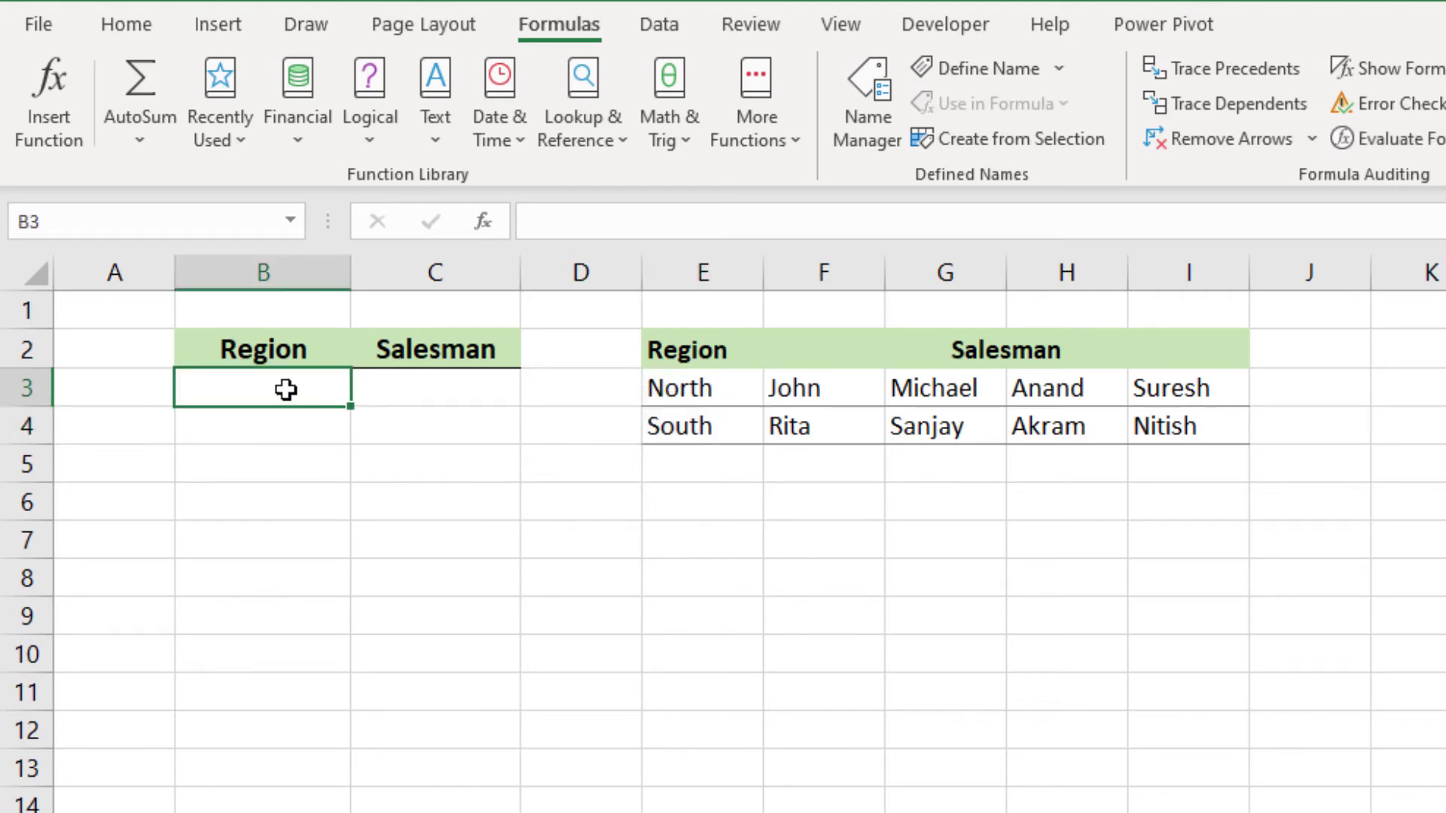
Add List data validation to B3 with source =$E$3:$E$4.
left_click(660, 27)
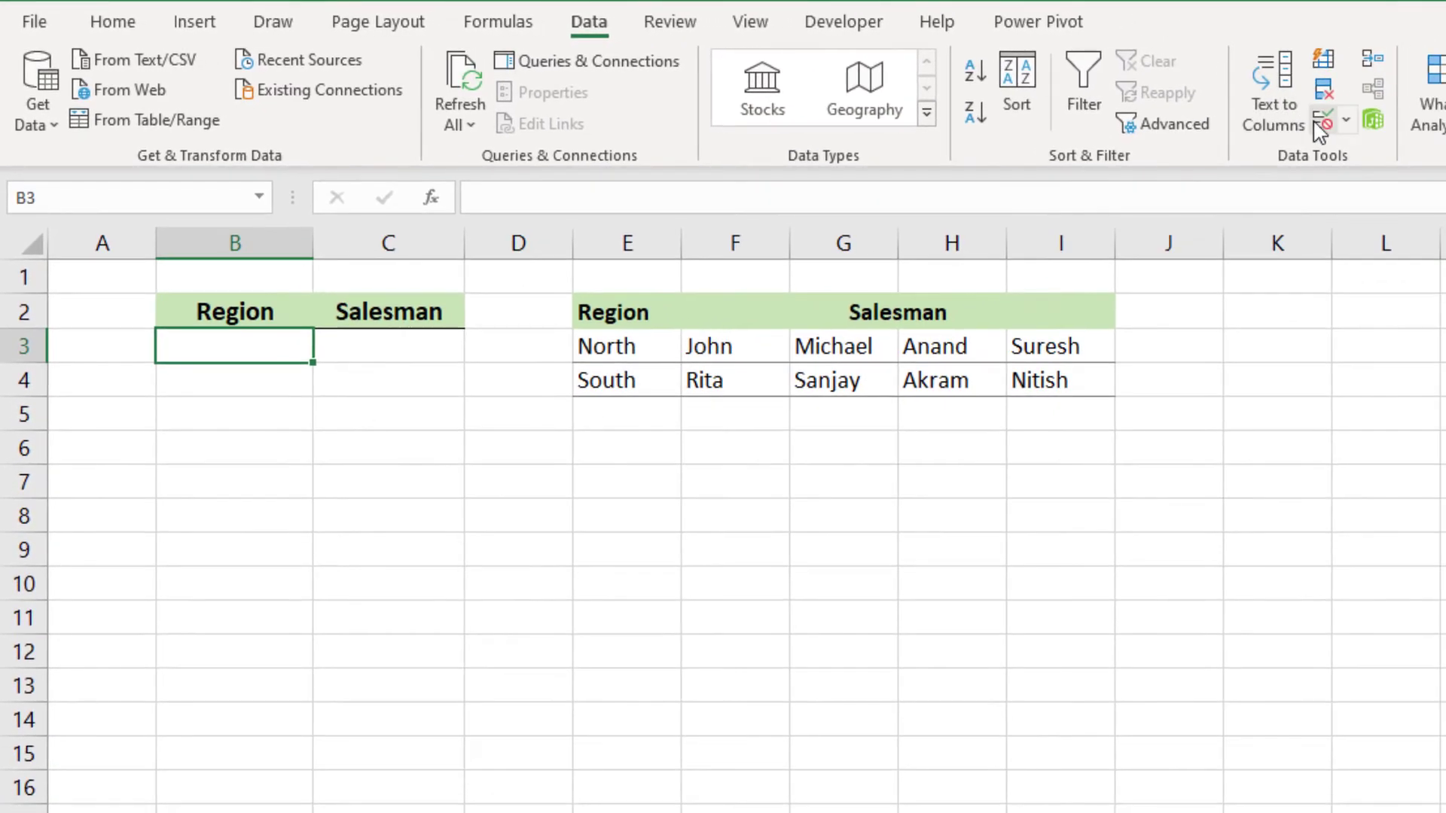
left_click(1322, 122)
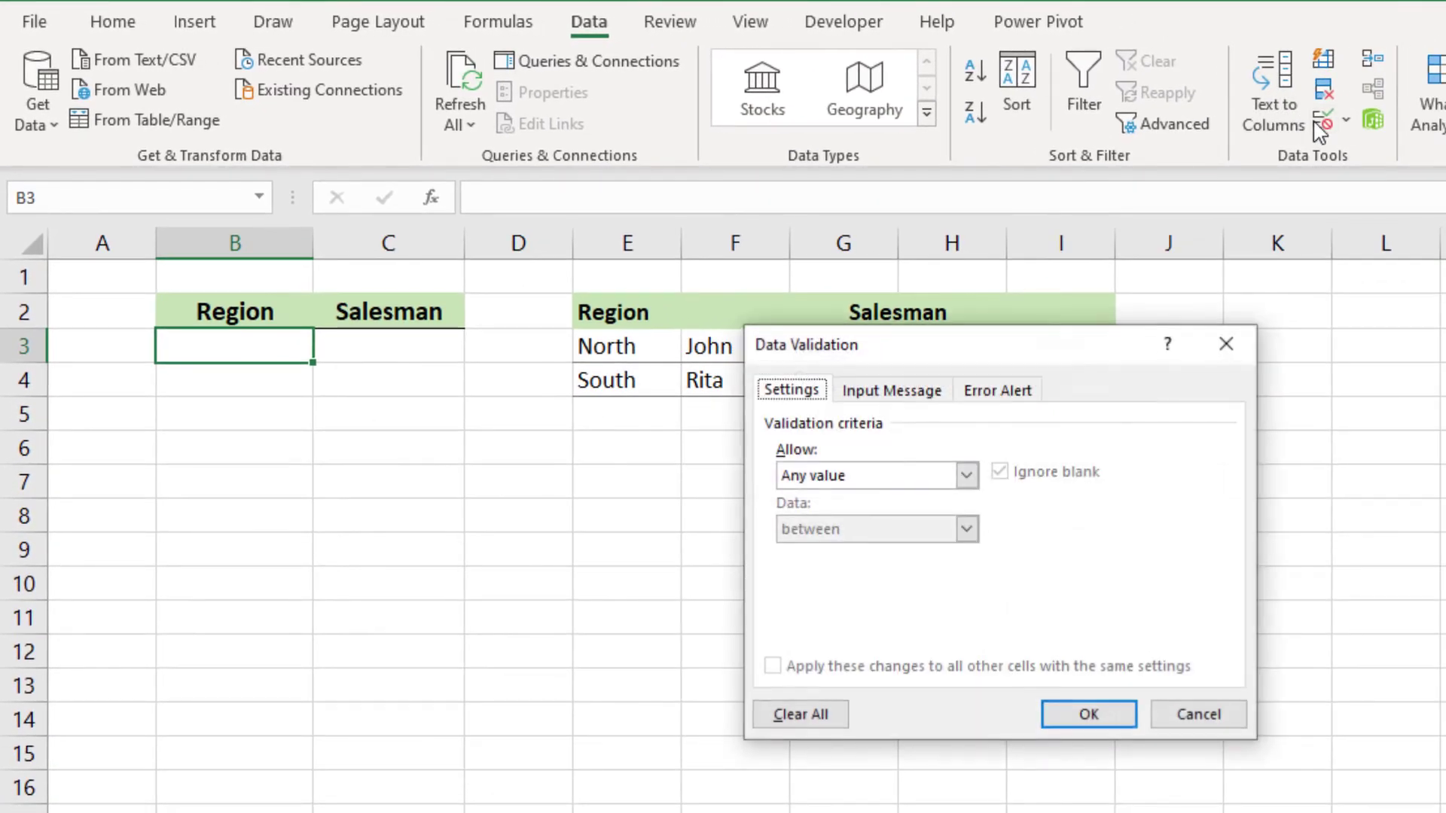
left_click(970, 476)
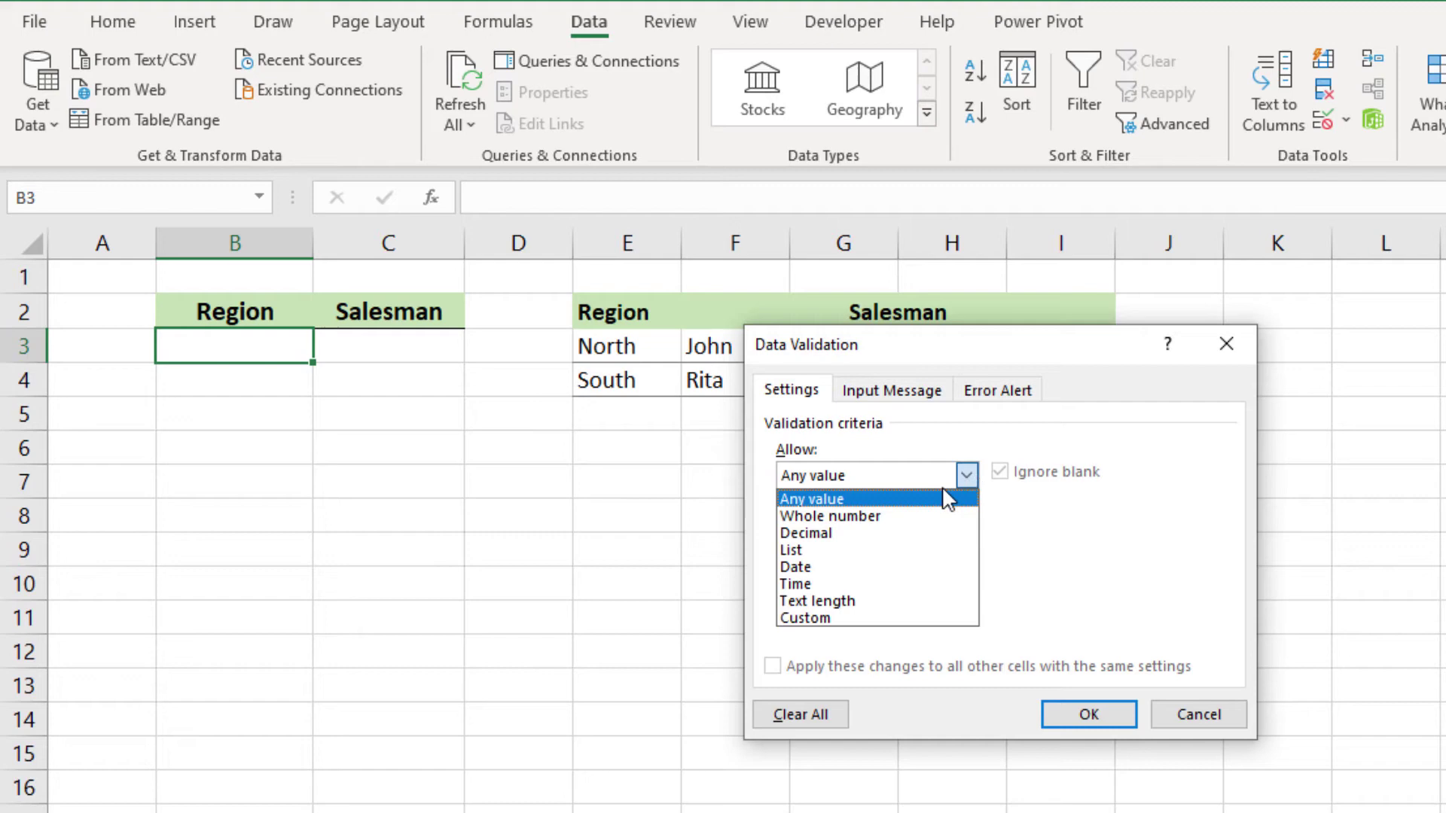
left_click(891, 549)
left_click(893, 579)
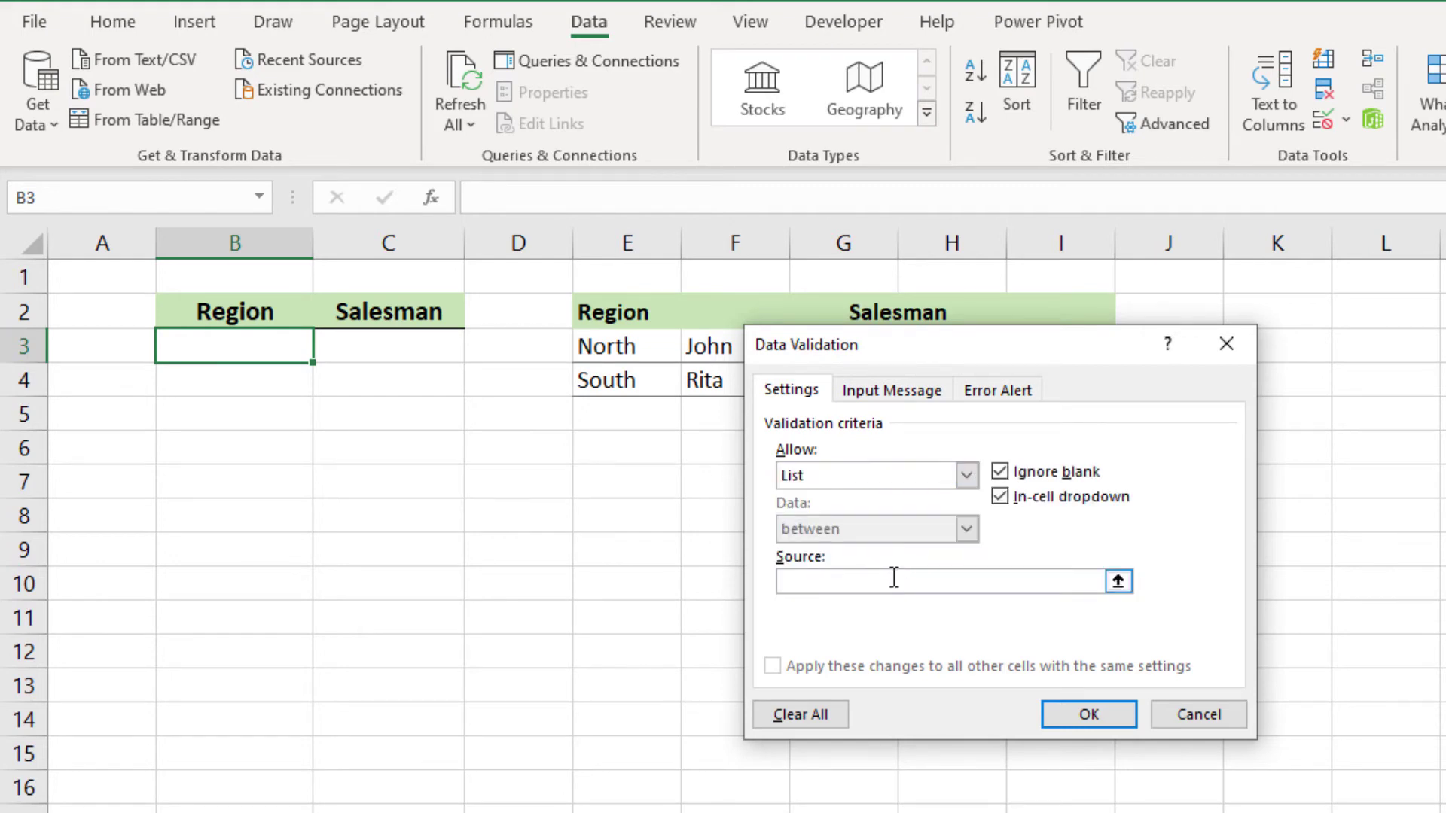
left_click(1116, 590)
left_click_drag(623, 346, 627, 379)
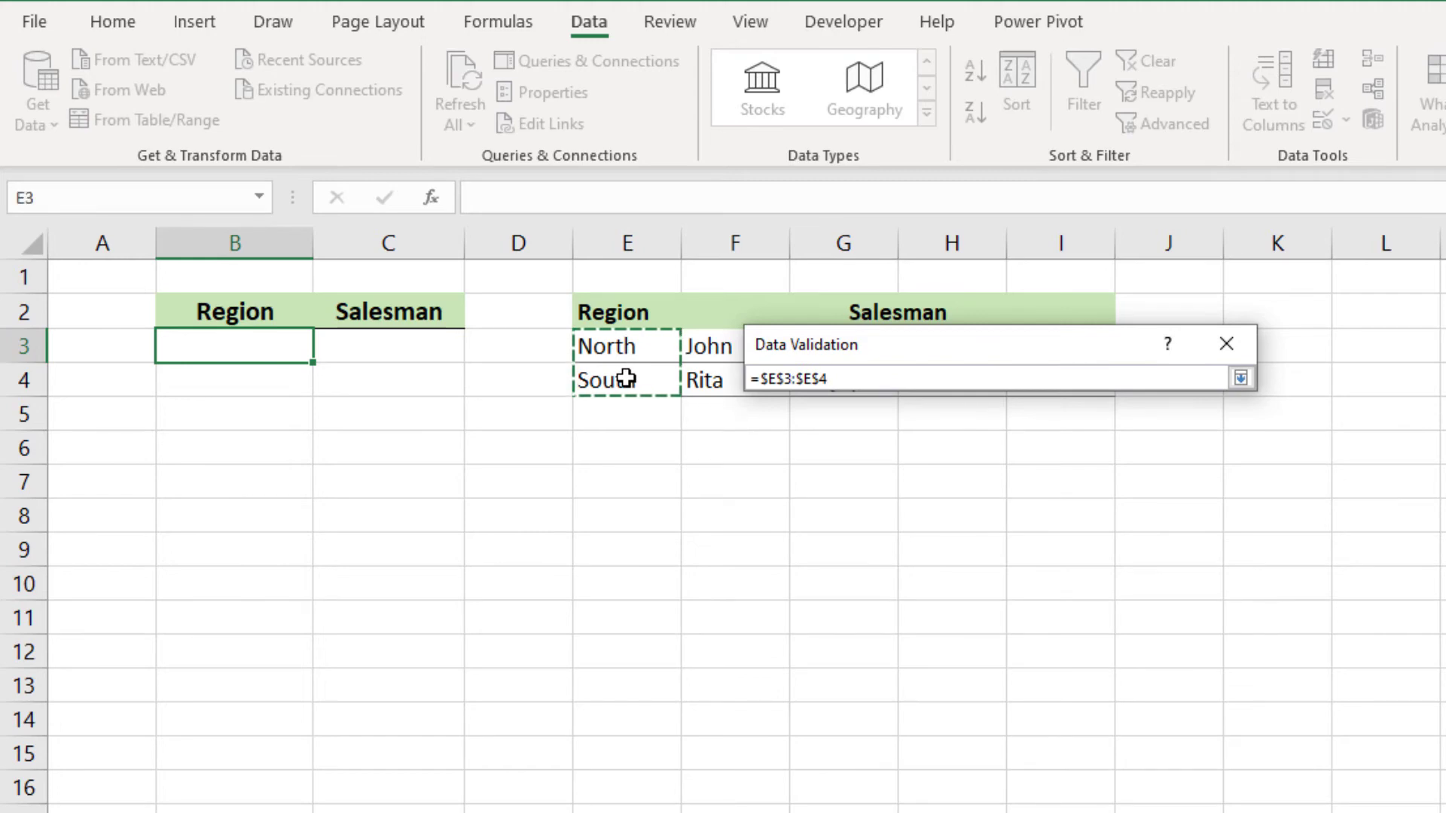
key("Return")
left_click(1068, 716)
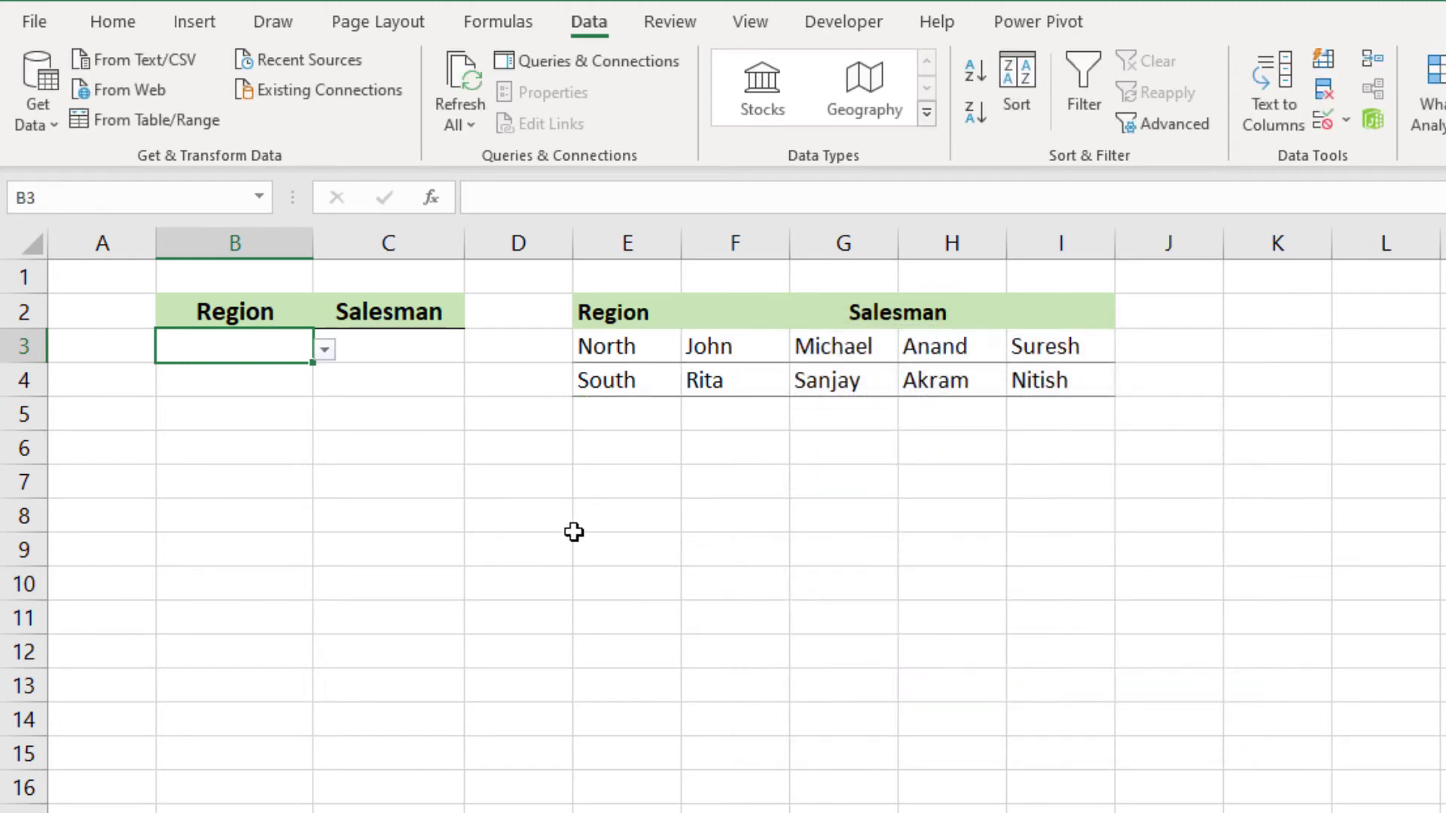
Try B3's new Region list with North, then South, then North again, leaving North selected.
left_click(574, 532)
left_click(275, 347)
left_click(324, 350)
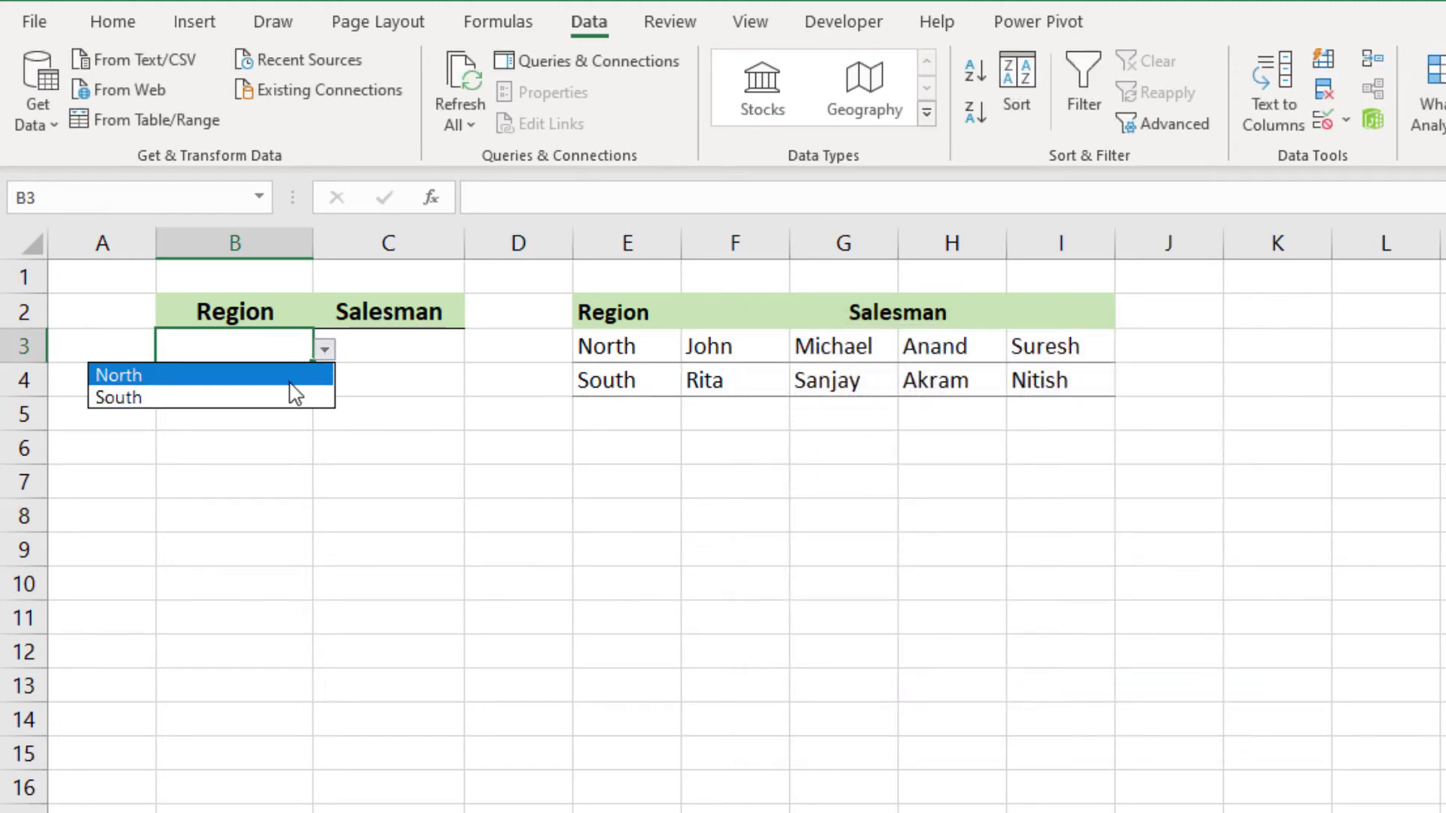
left_click(325, 351)
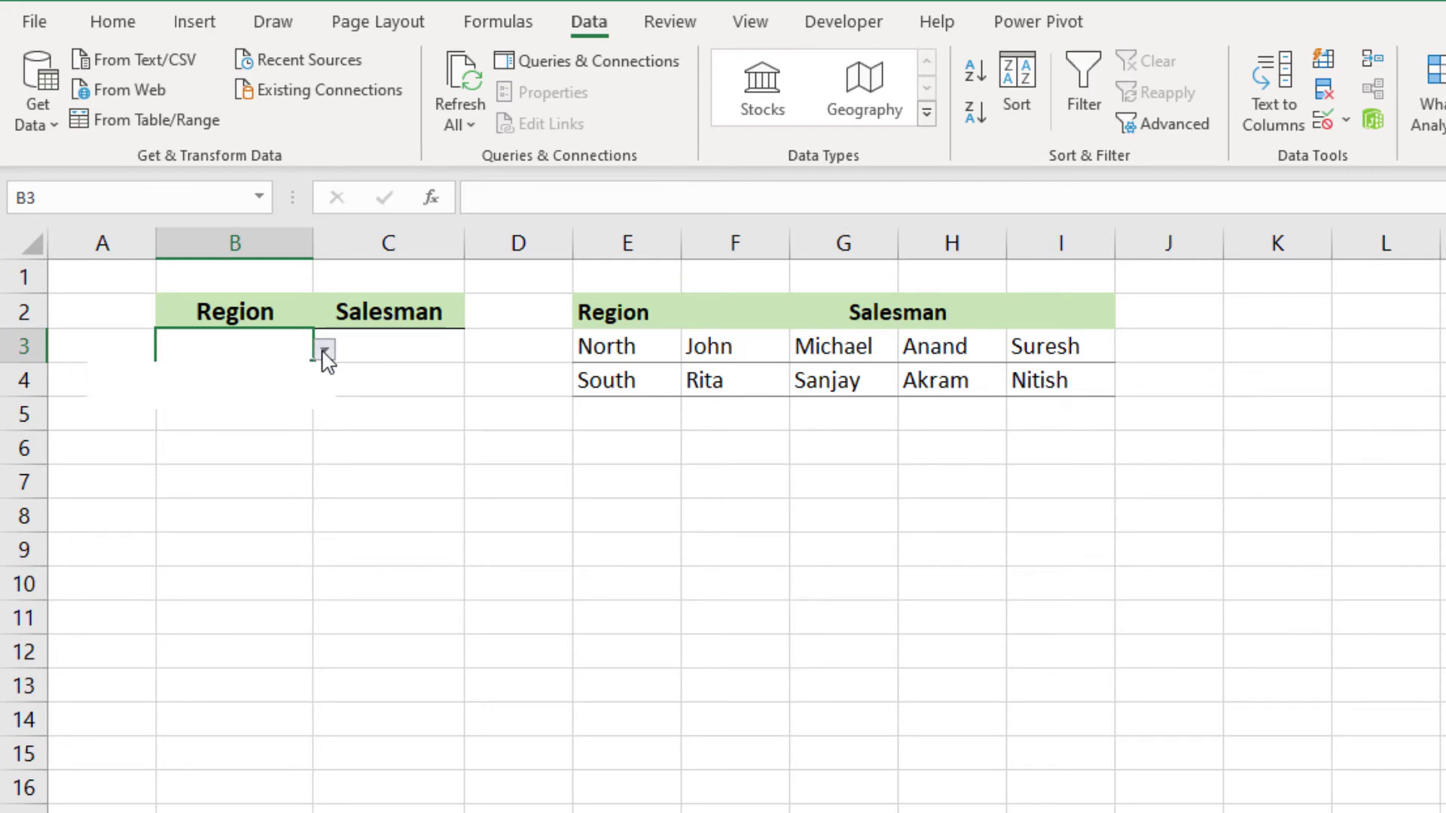
left_click(273, 379)
left_click(325, 350)
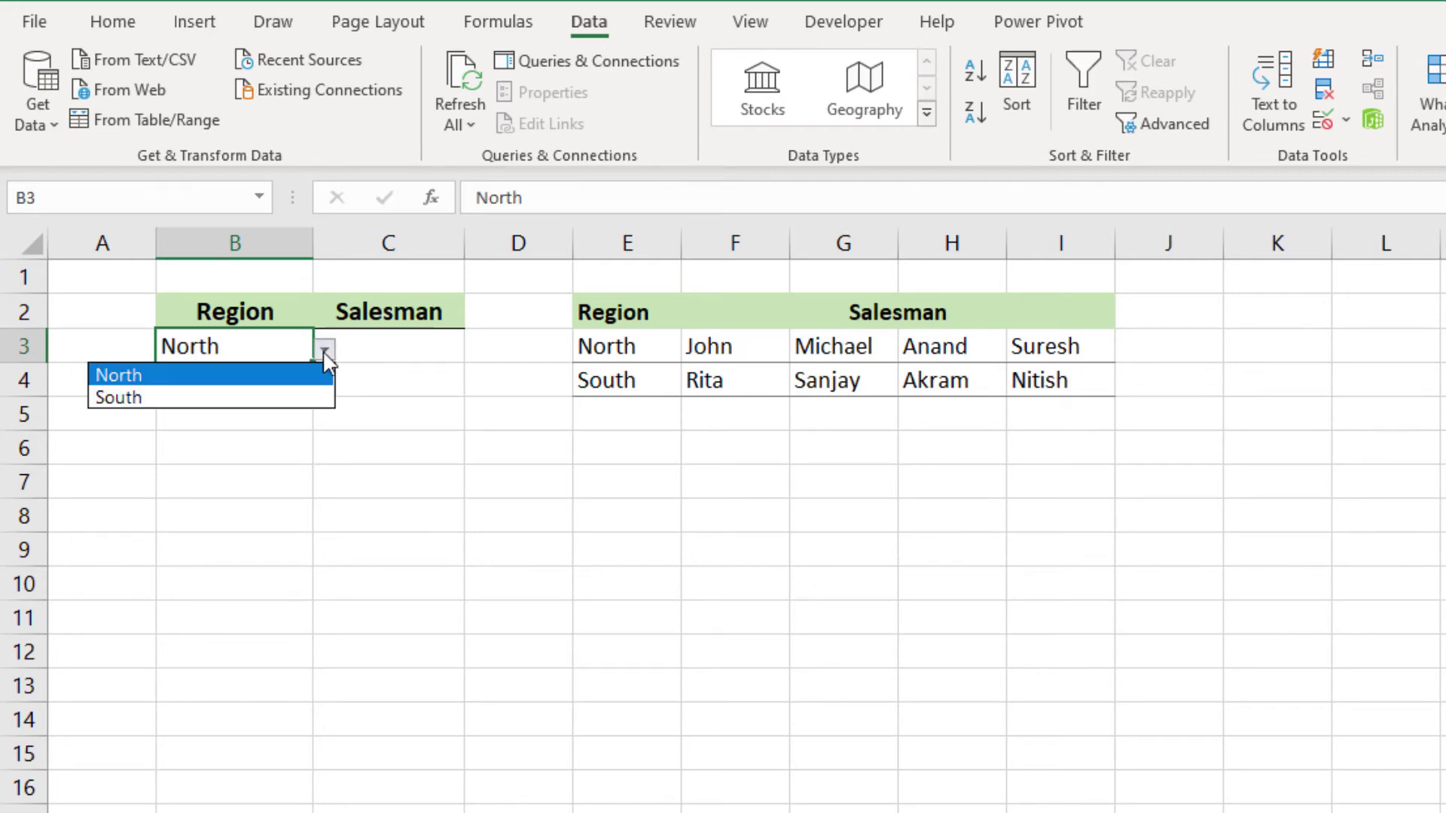
left_click(290, 398)
left_click(325, 350)
left_click(305, 375)
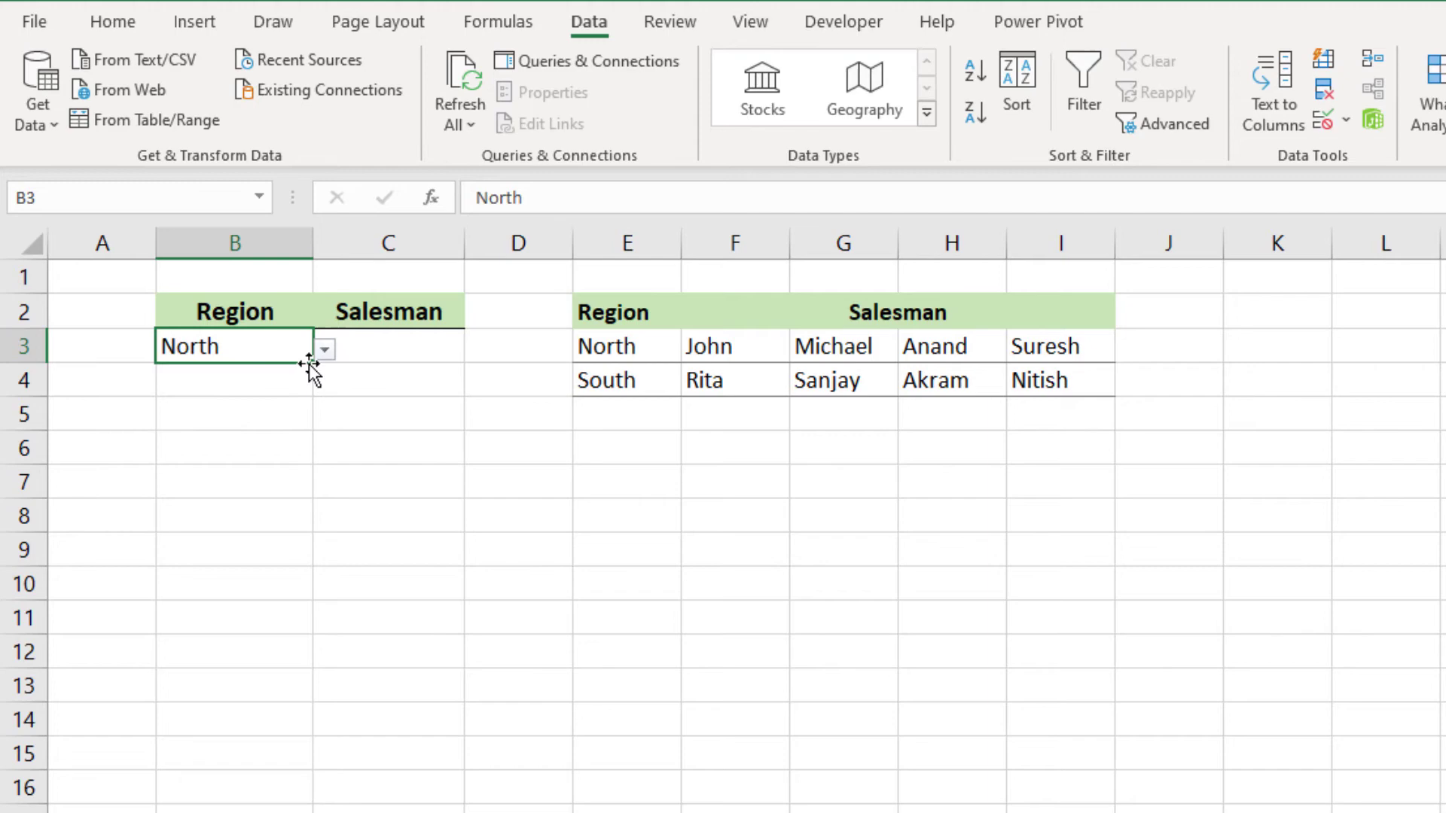
left_click(402, 344)
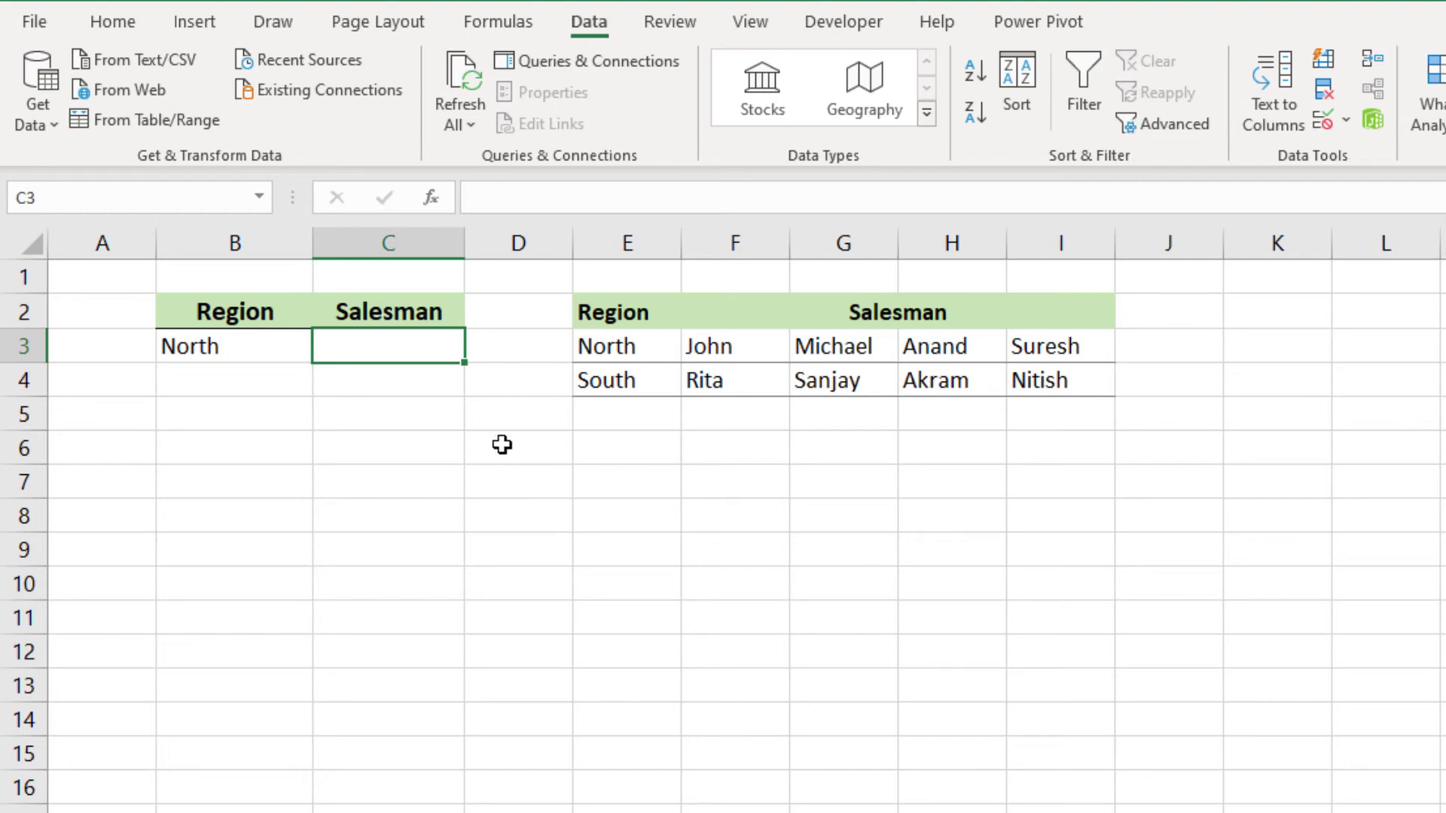
left_click(274, 346)
left_click(380, 346)
Create names from E3:I4 using the left-column labels, producing North and South.
left_click_drag(612, 345, 1061, 369)
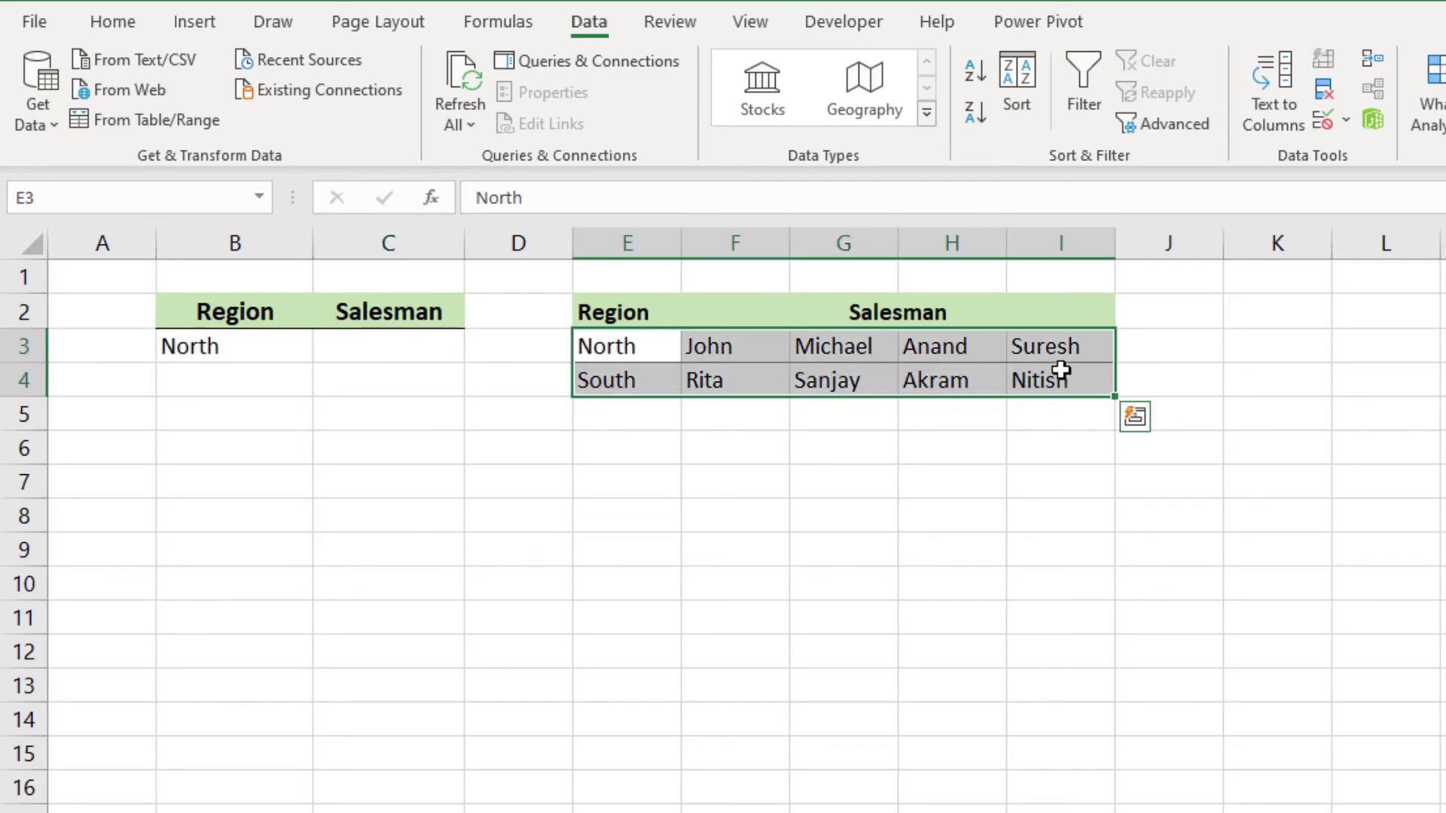
left_click(514, 21)
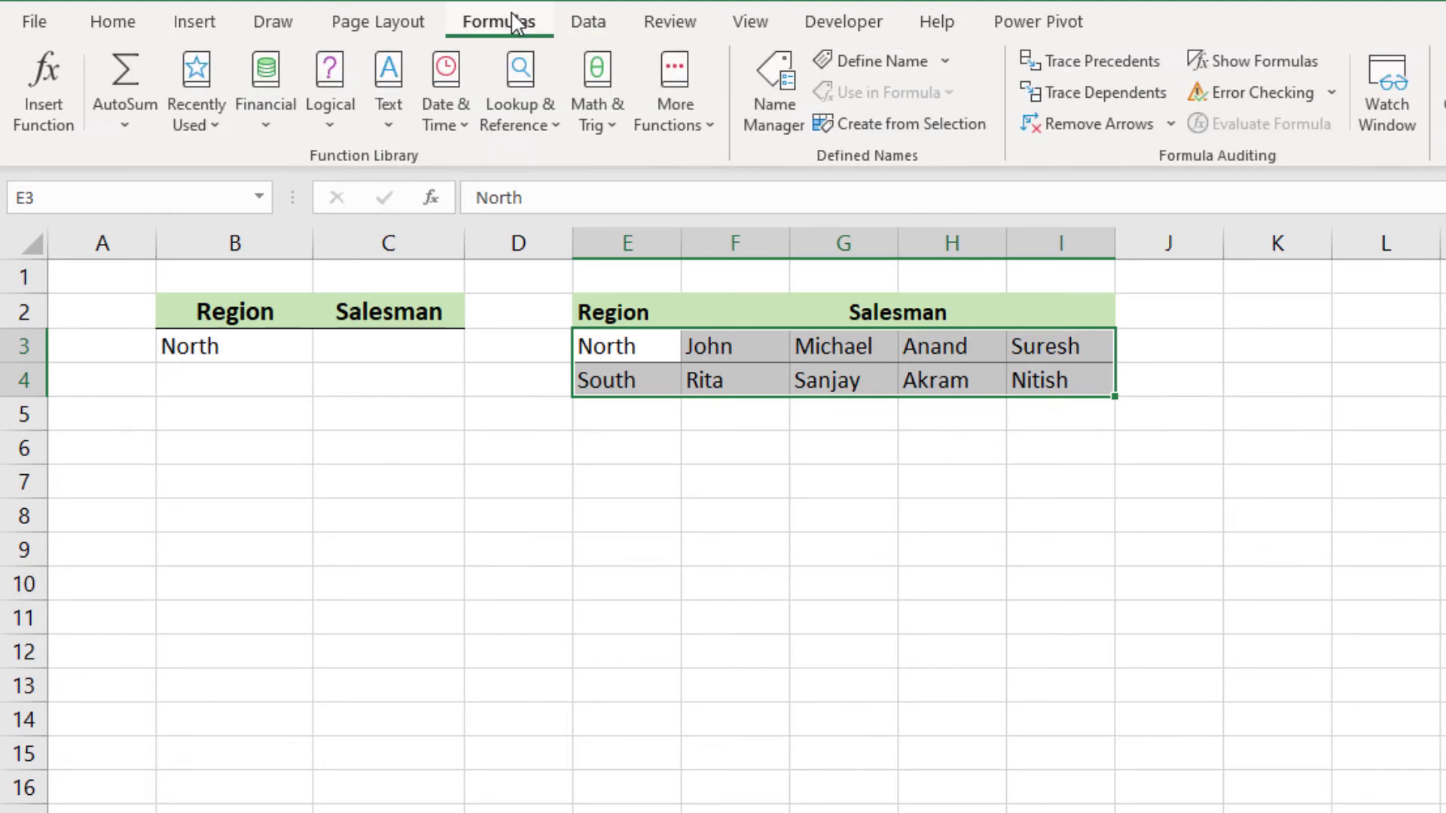
left_click(903, 125)
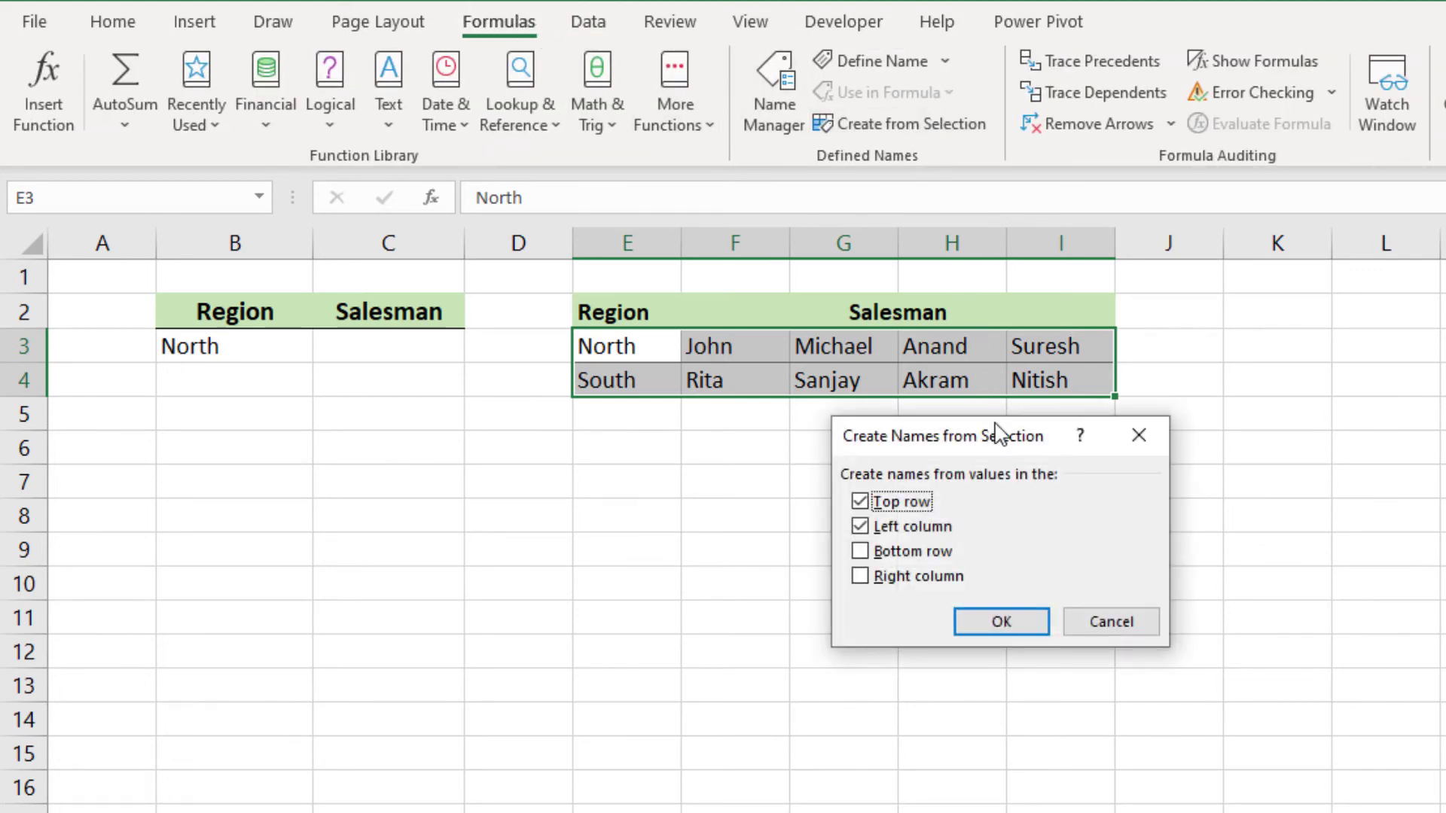
left_click_drag(996, 428, 1002, 419)
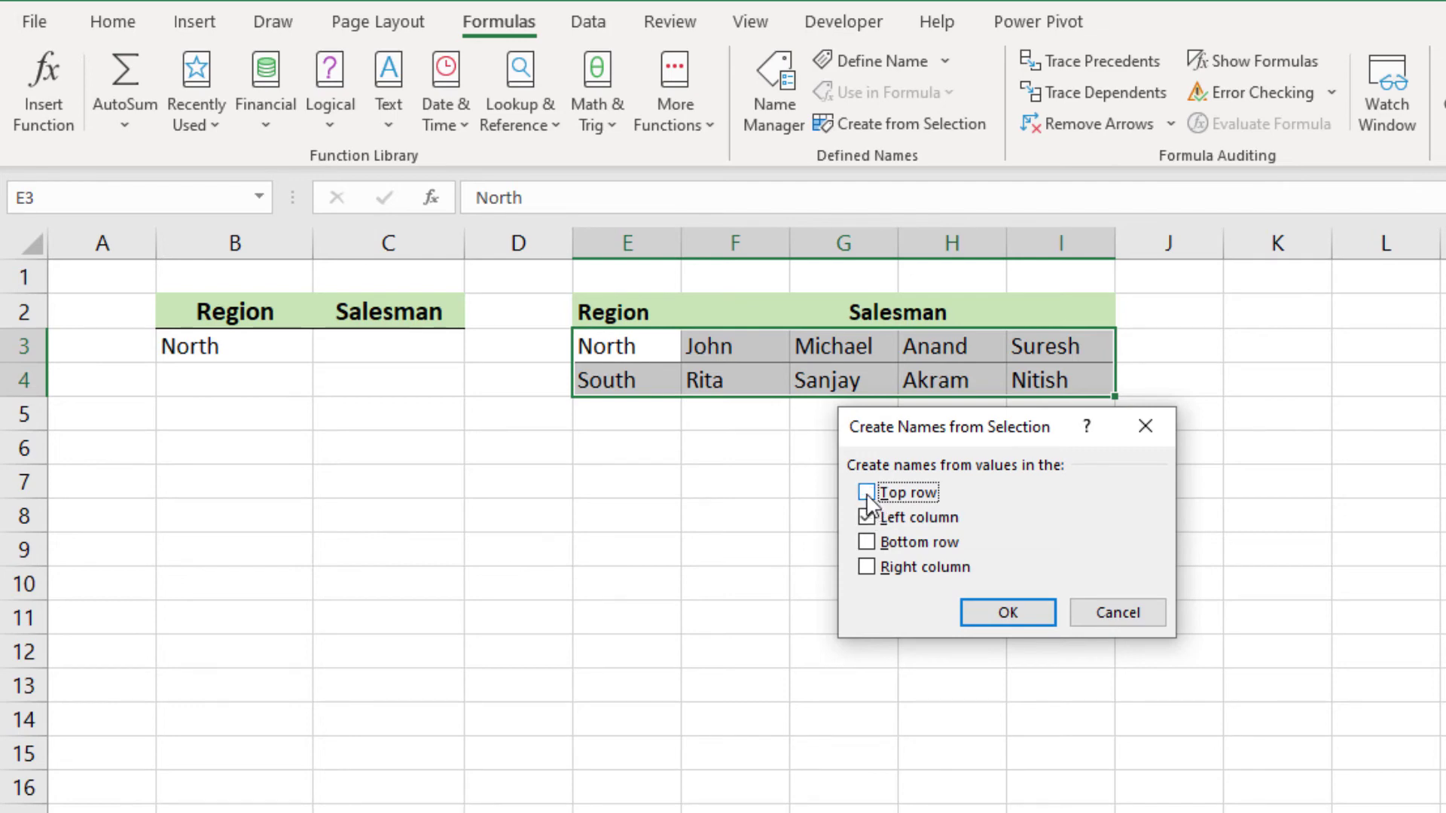
left_click(993, 614)
left_click(797, 556)
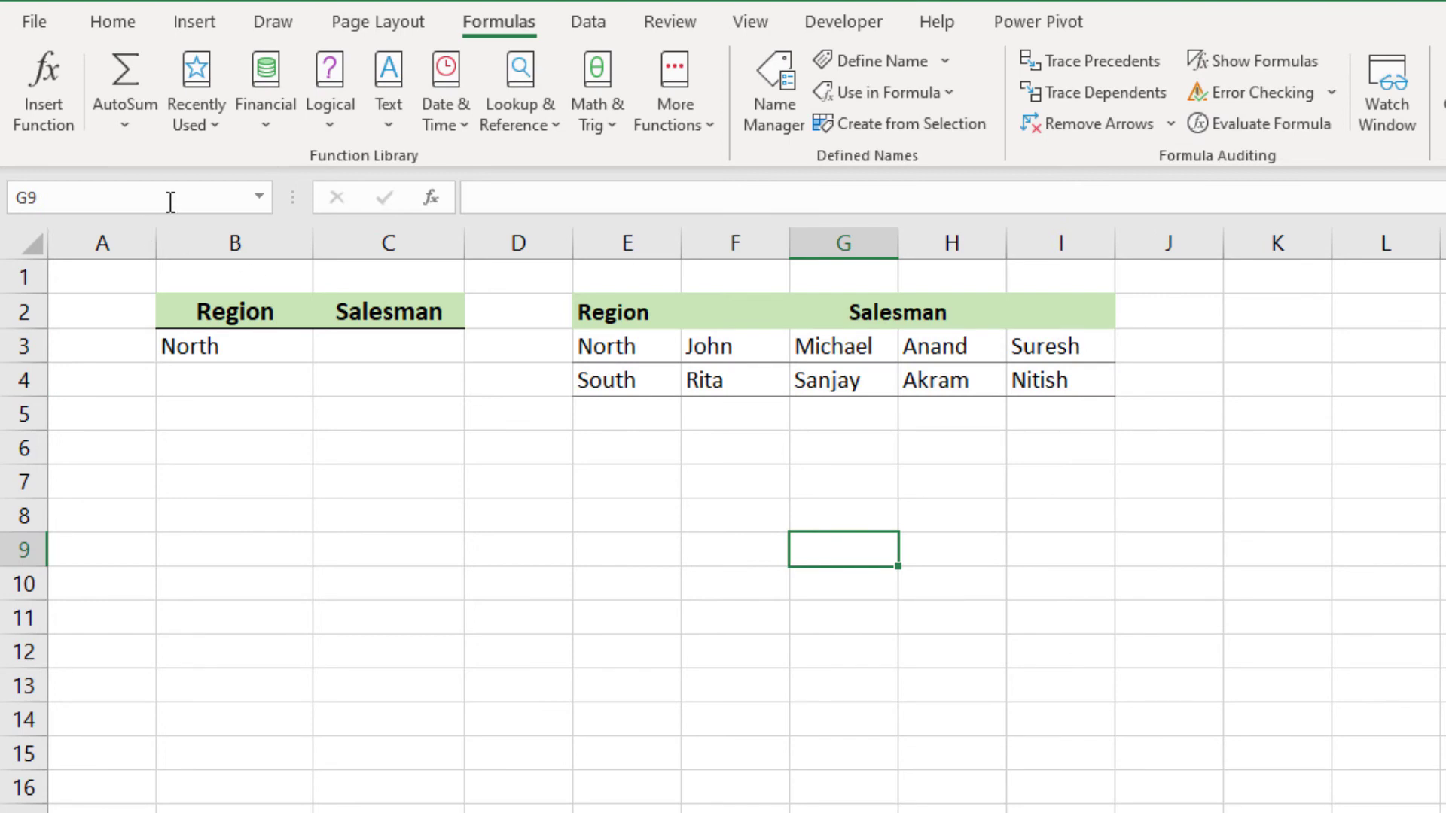
Check the South and North named ranges through the Name Box list.
left_click(583, 317)
left_click(259, 197)
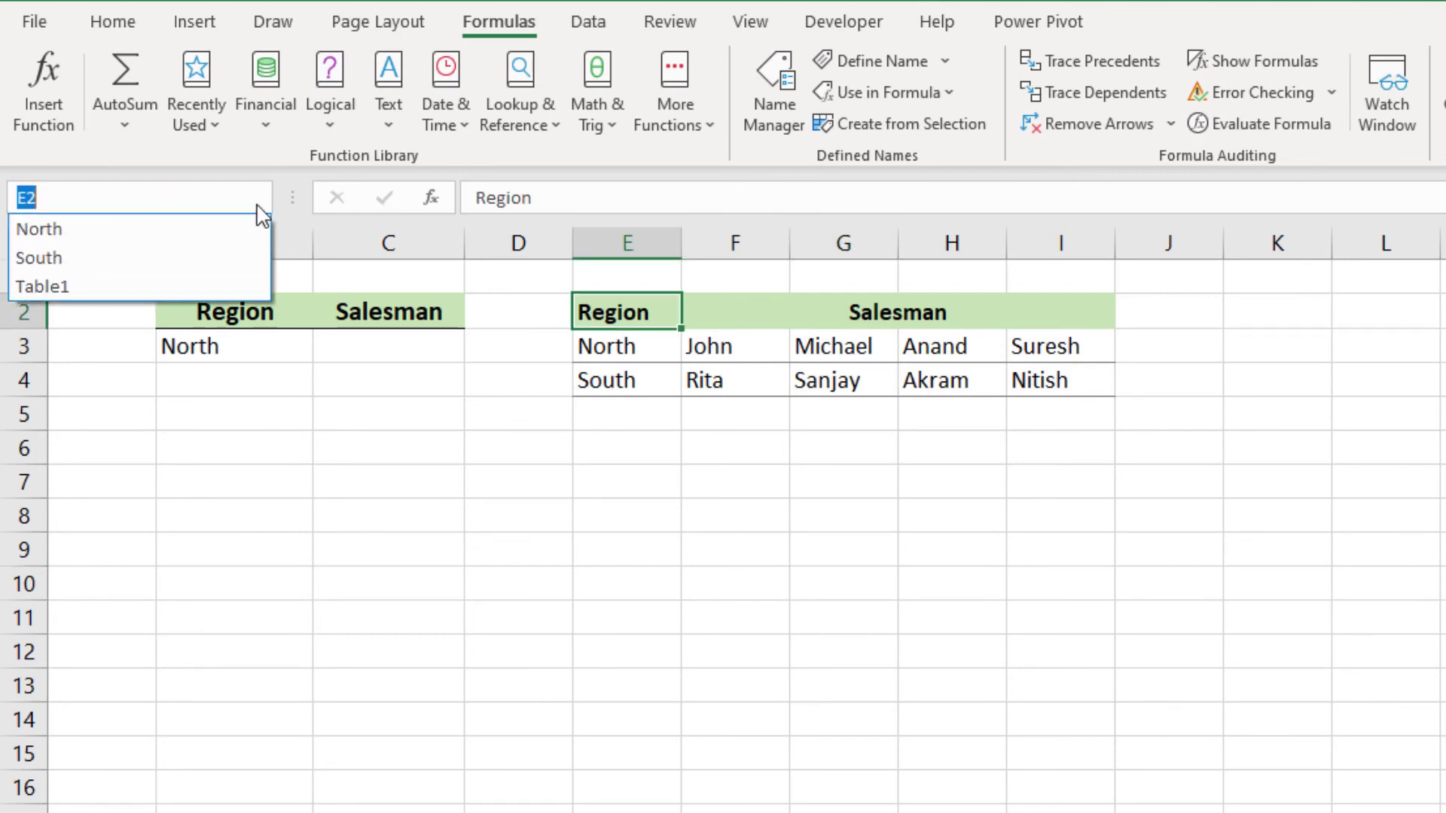
left_click(241, 257)
left_click(259, 198)
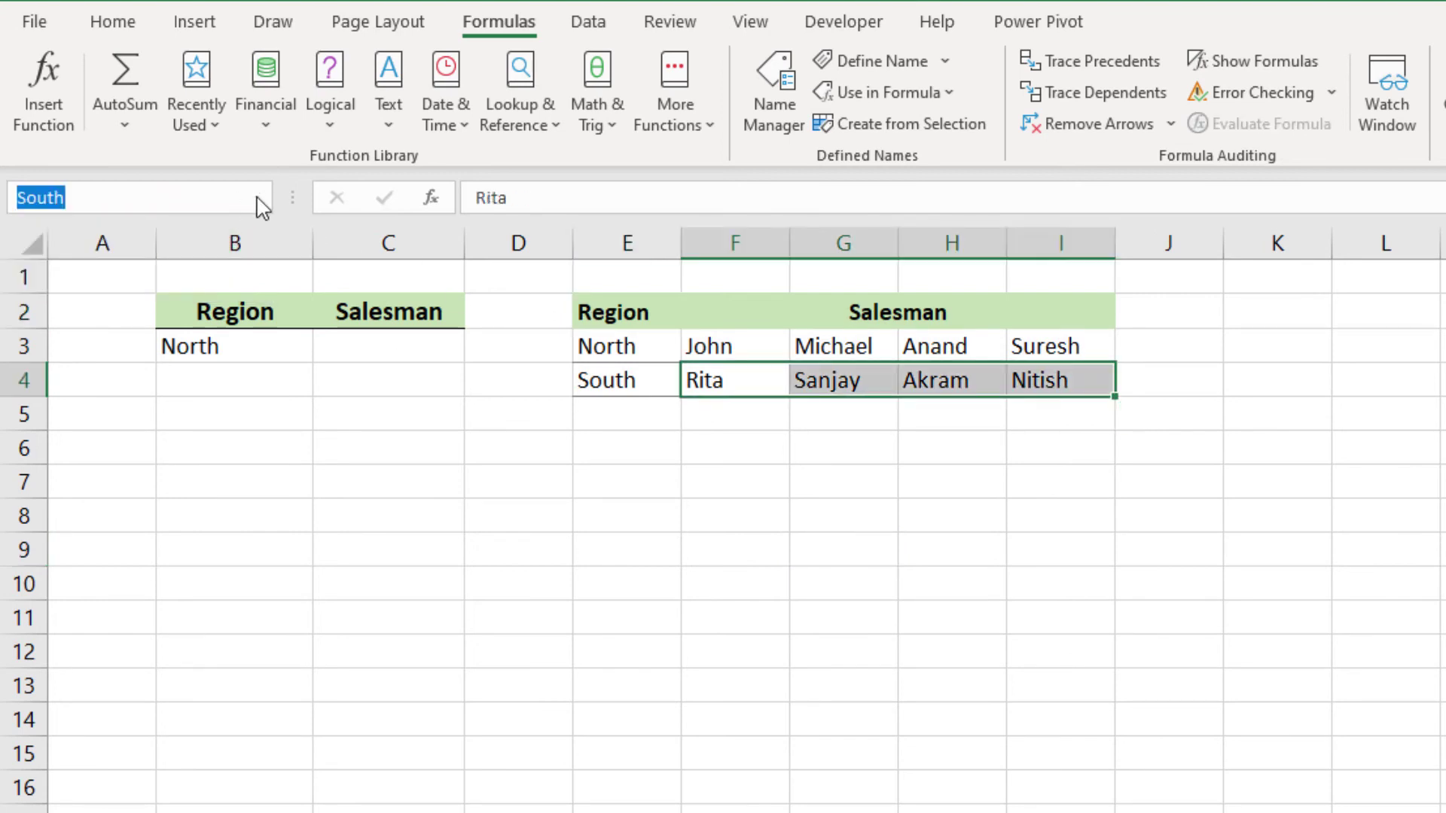
left_click(228, 234)
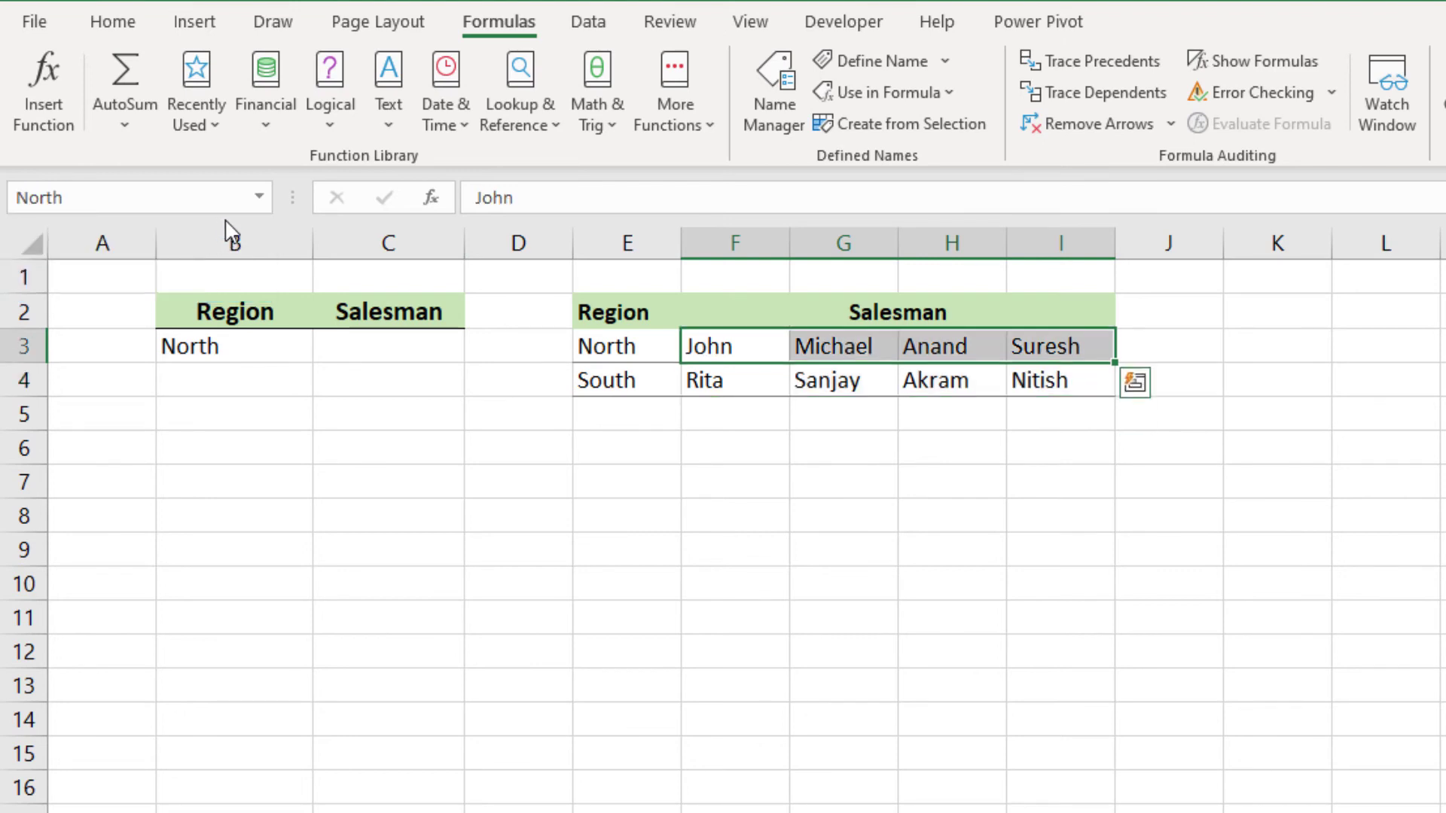
left_click(366, 448)
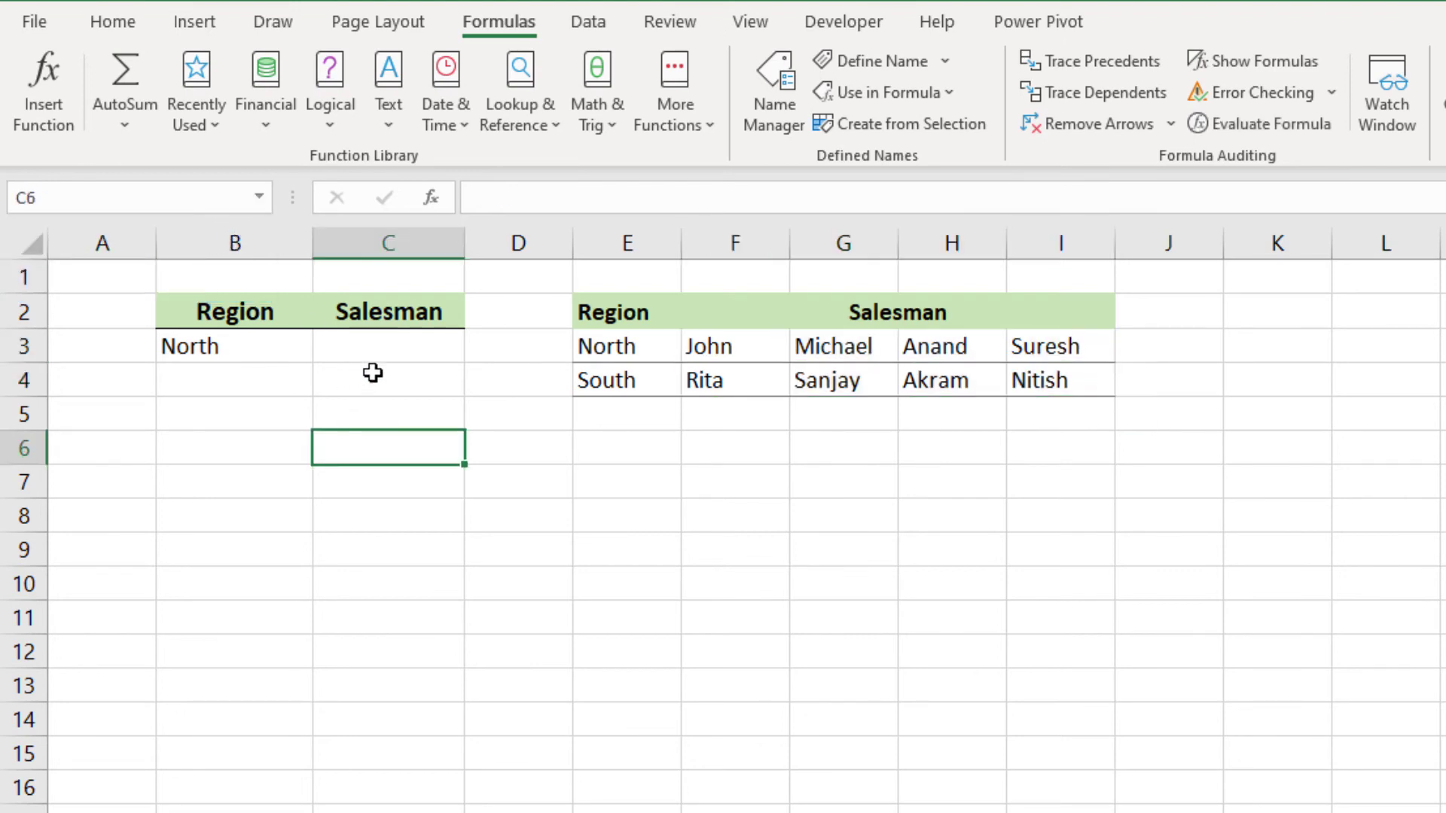
Give C3 a List data validation with source =INDIRECT($B$3).
left_click(375, 345)
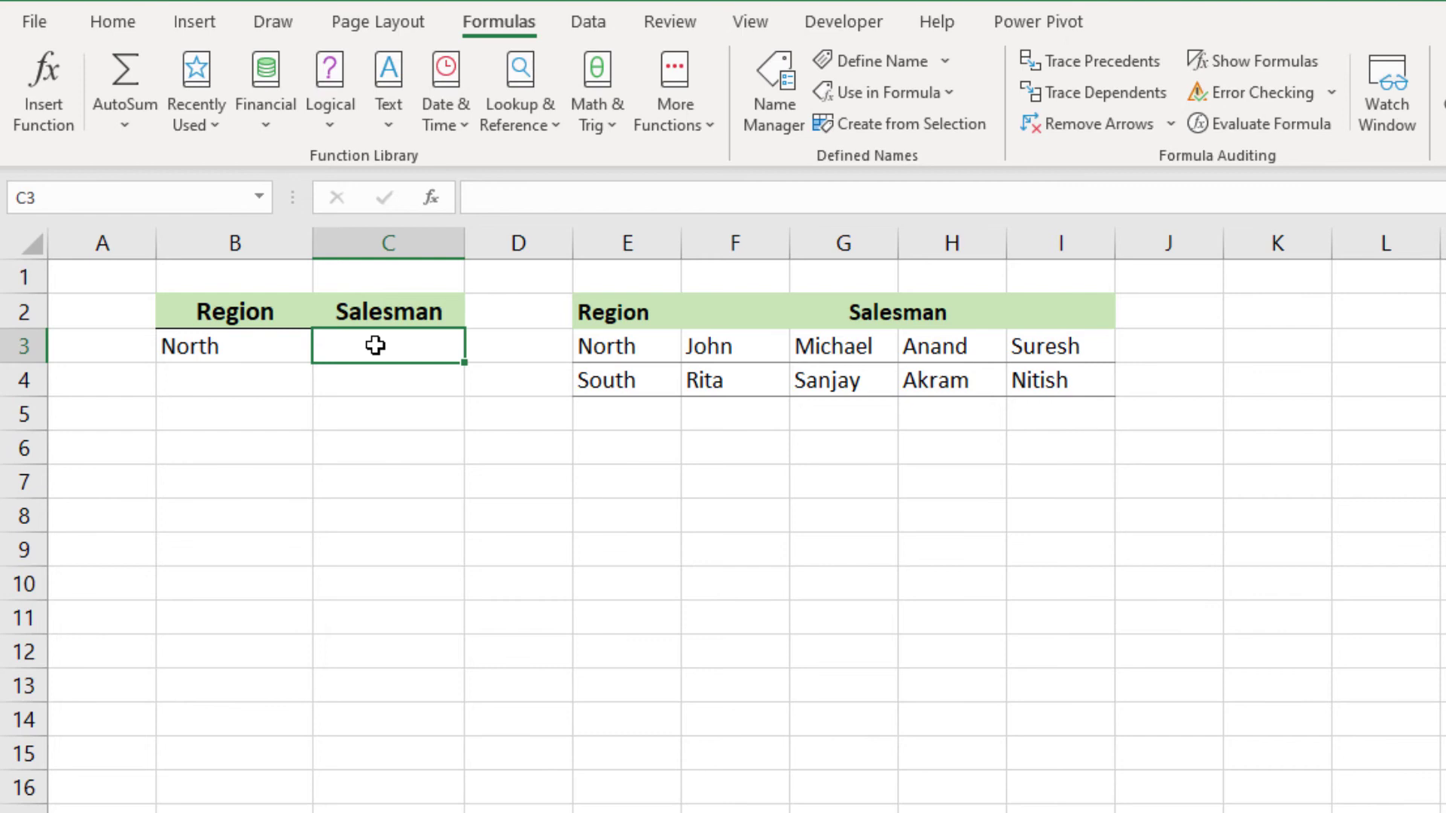
left_click(591, 26)
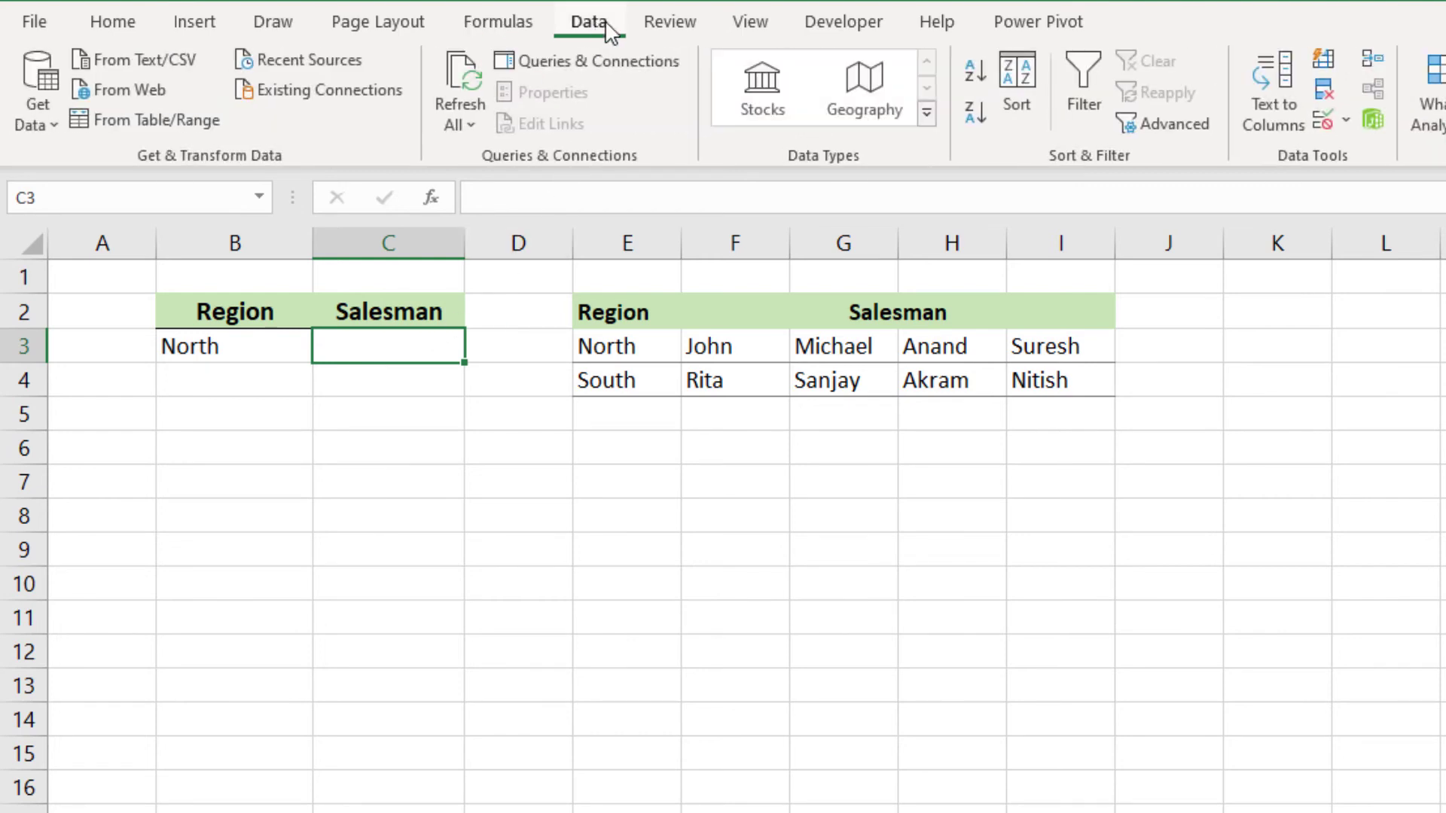
left_click(1322, 121)
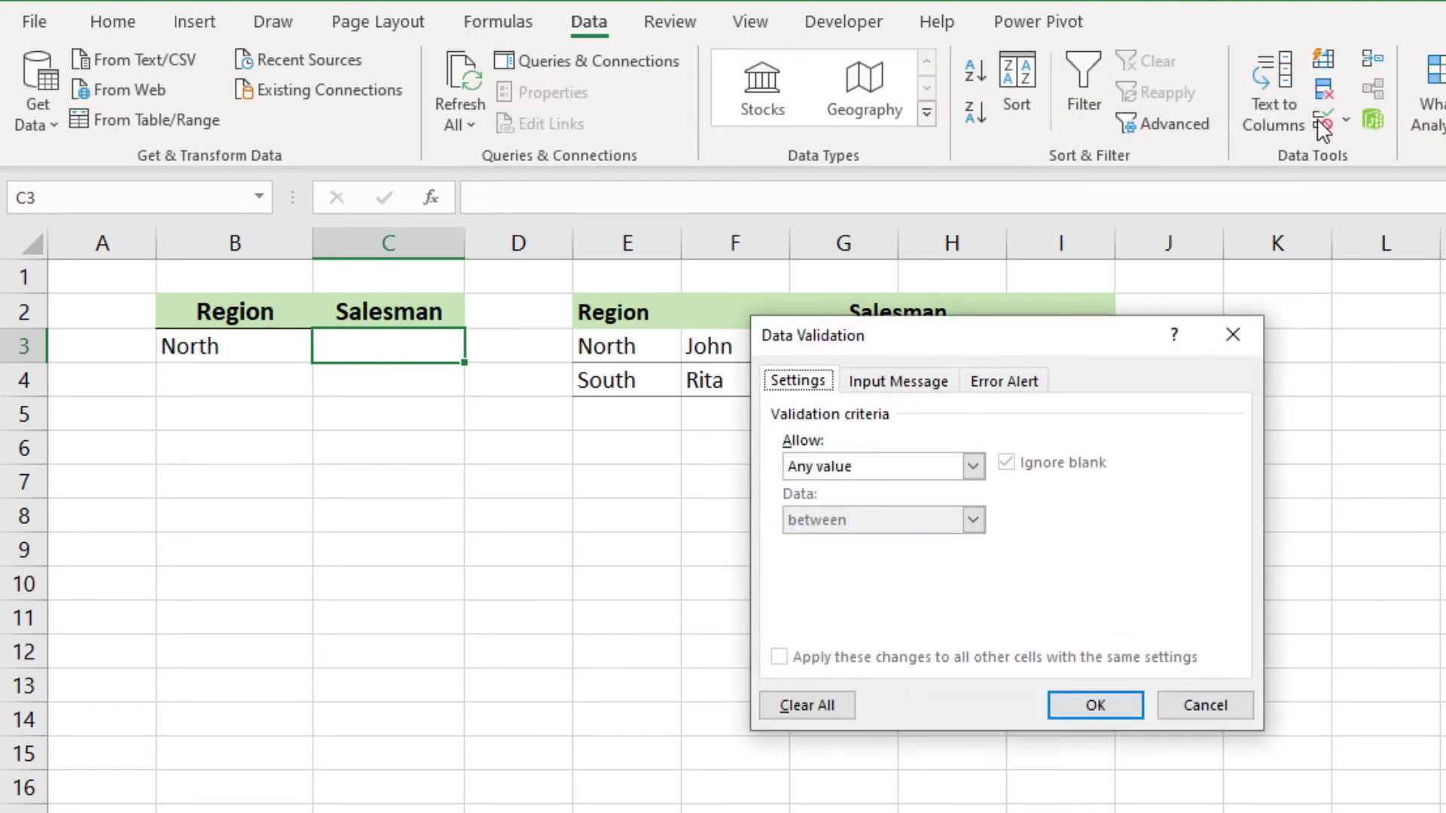
left_click(973, 466)
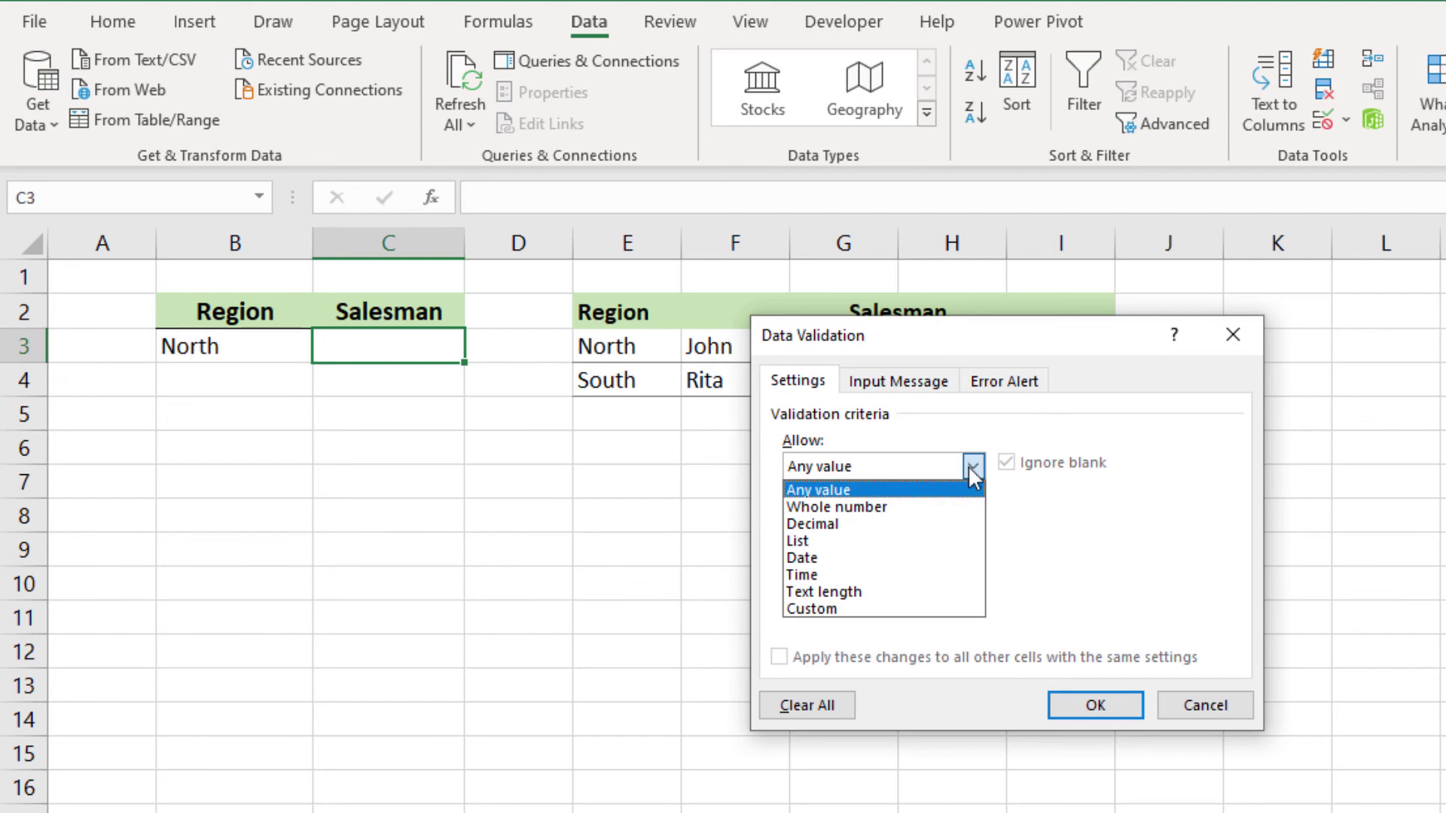
left_click(894, 542)
left_click(1050, 570)
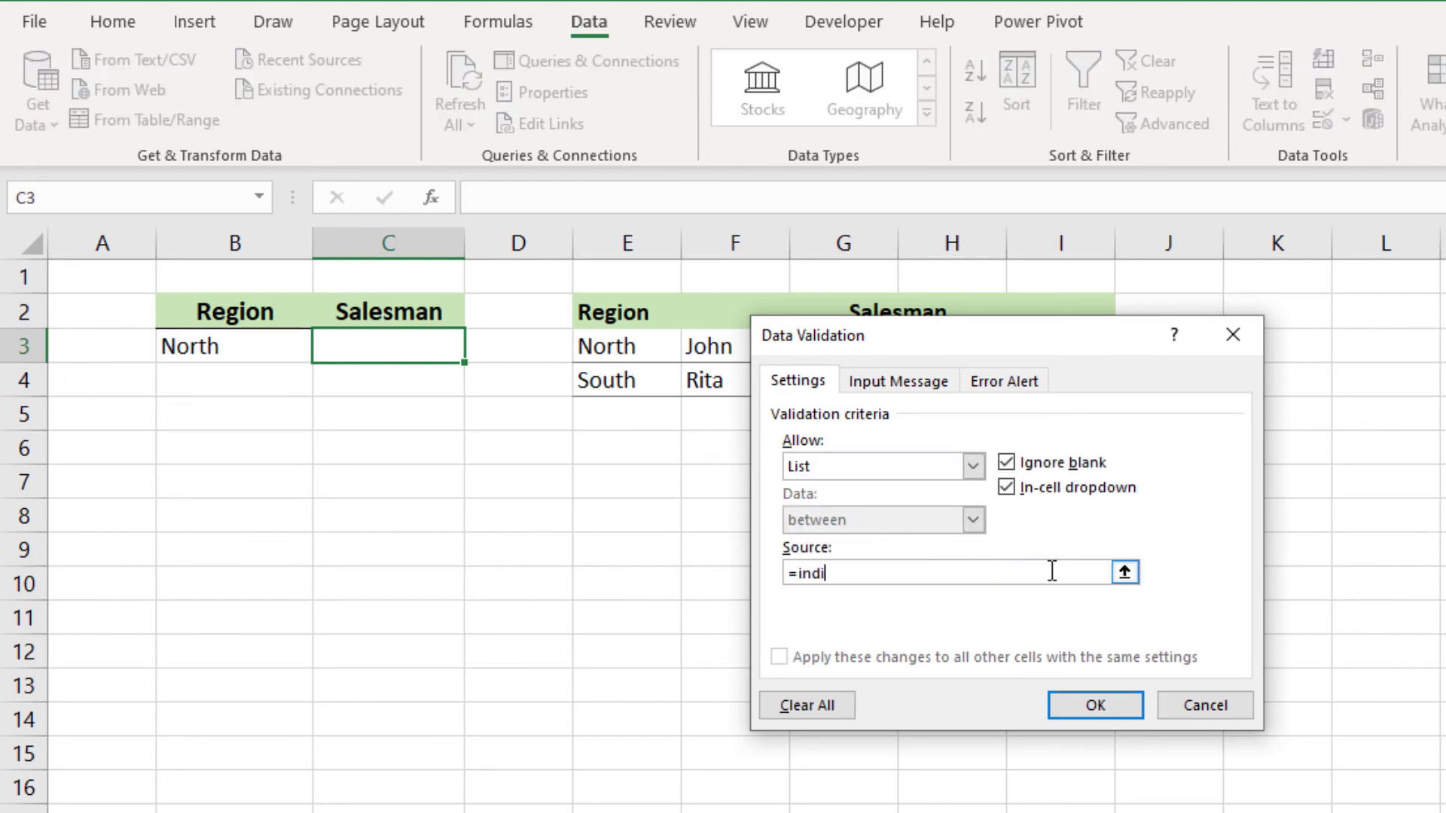
type("=indirect(")
left_click(239, 348)
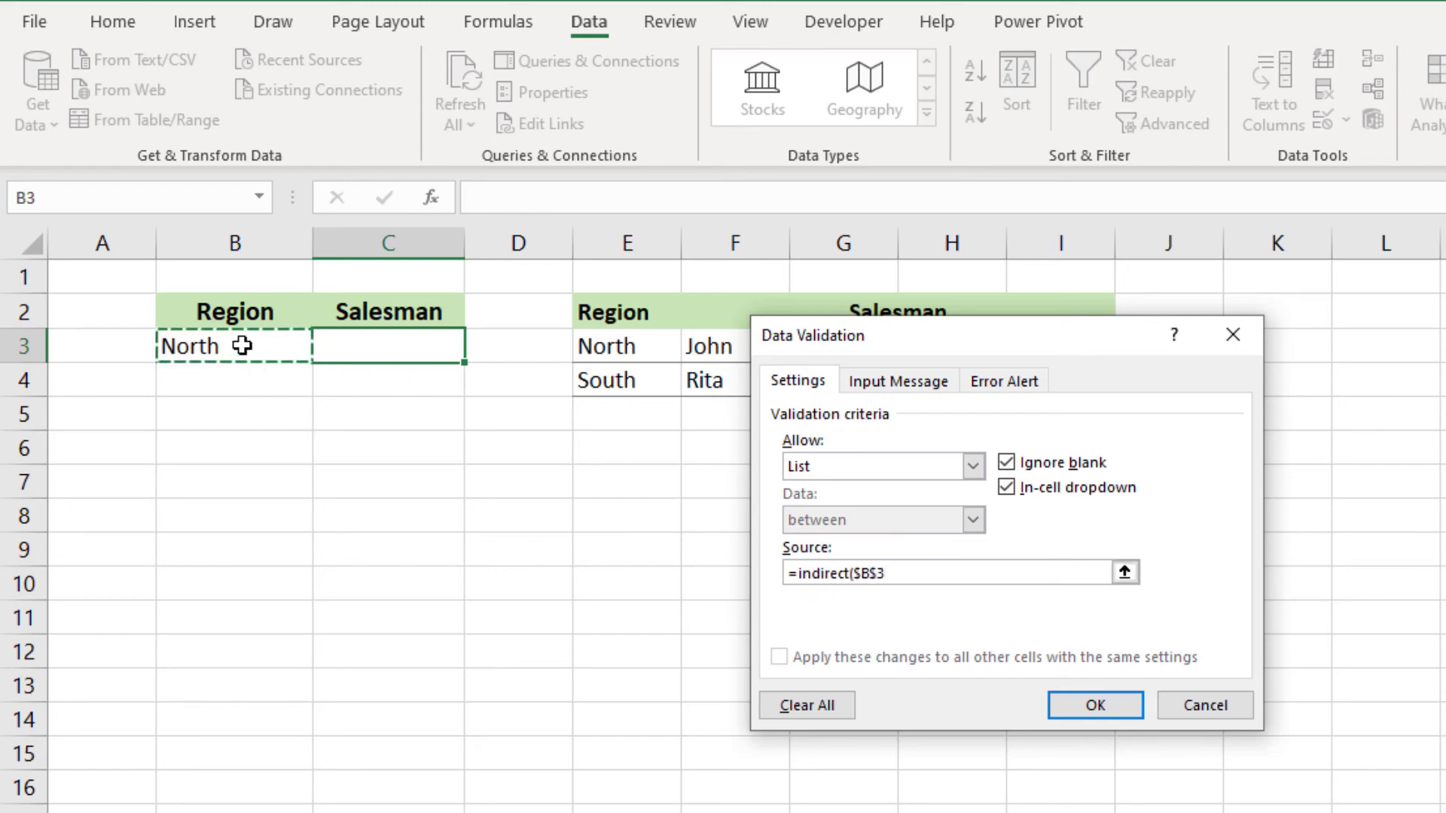
type(")")
key("Return")
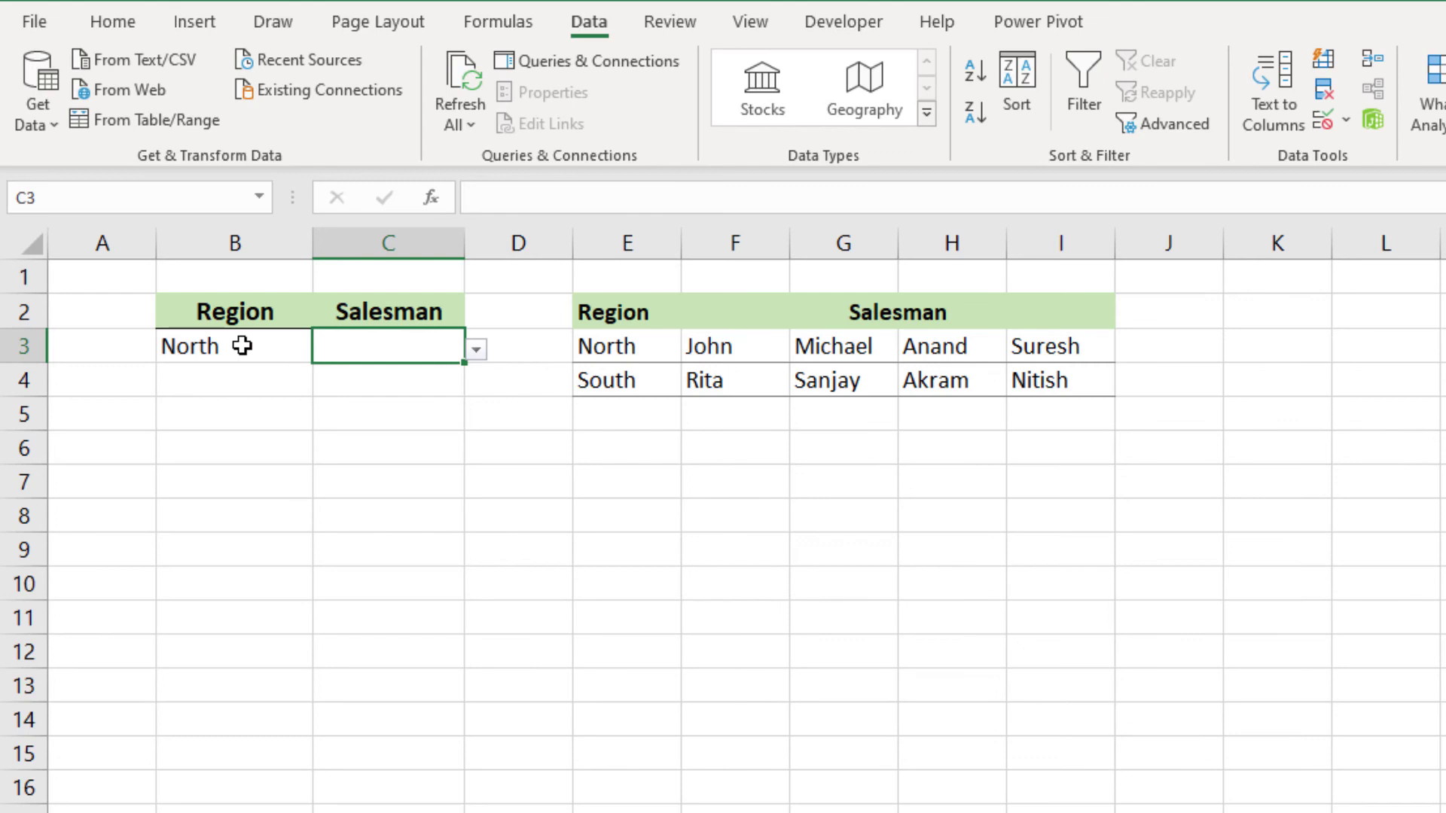
Open C3's salesman drop-down to check its choices while B3 still holds North.
left_click(476, 349)
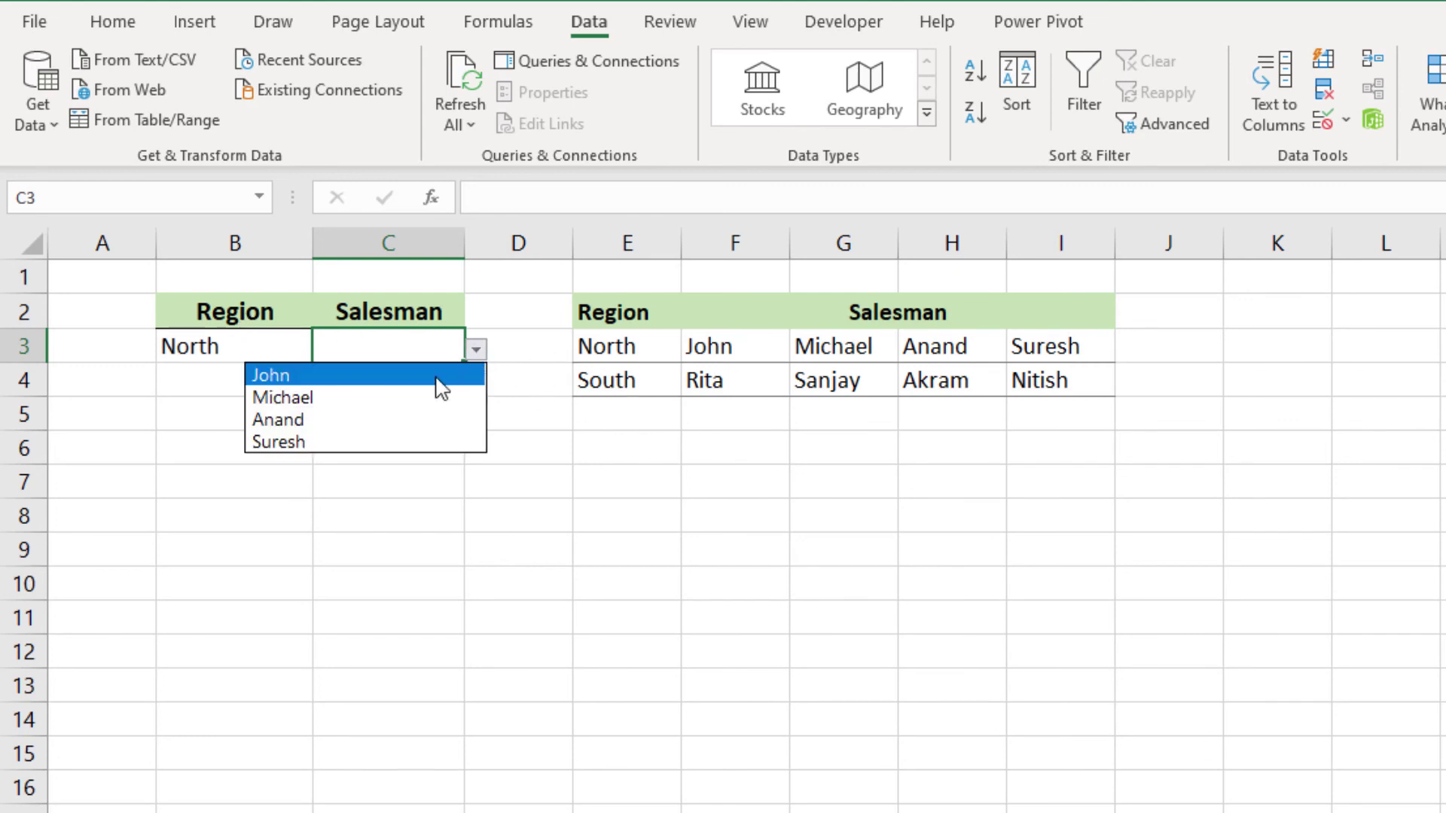
key("Escape")
left_click(240, 353)
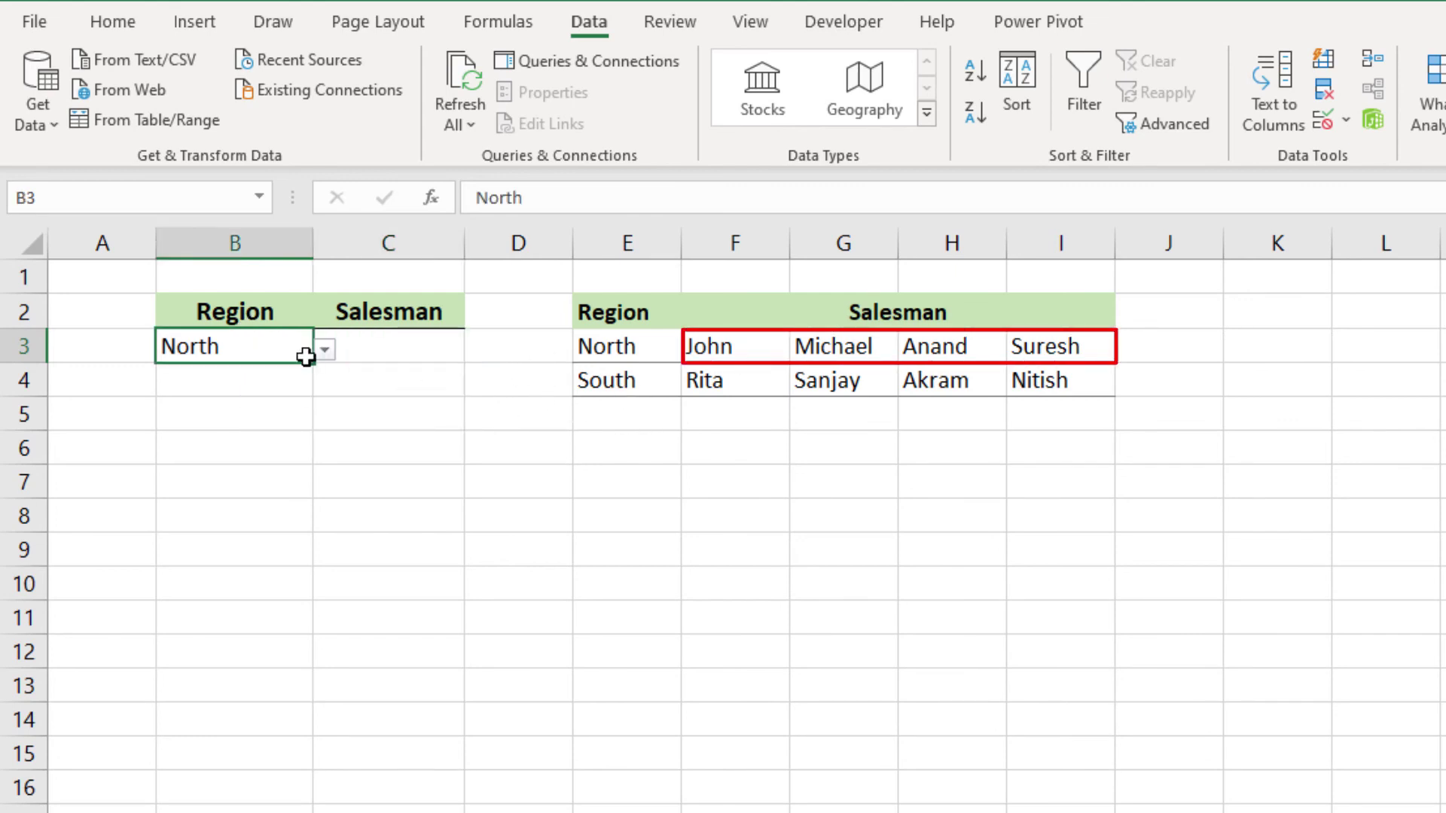
left_click(379, 354)
left_click(474, 348)
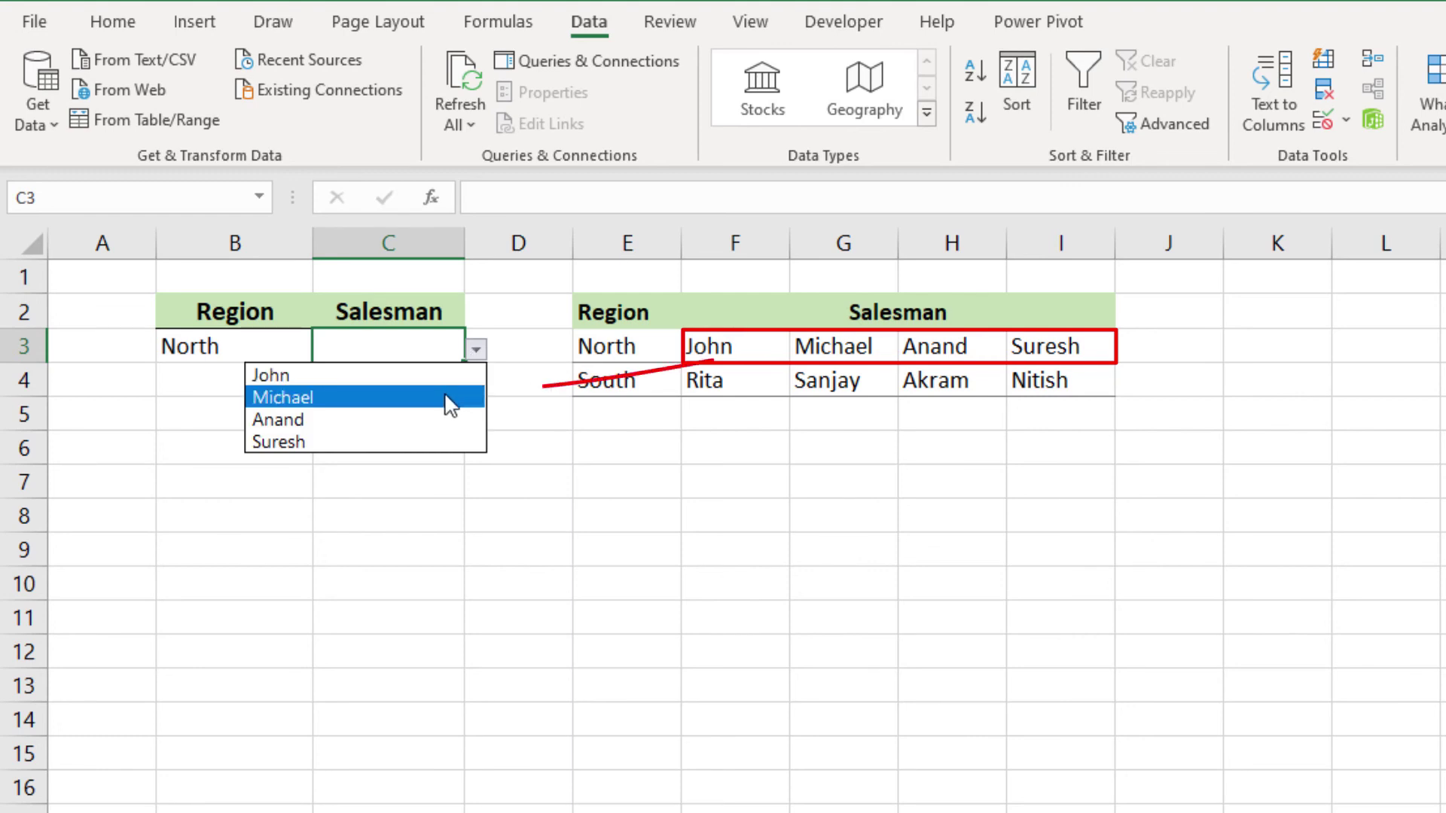
left_click(209, 346)
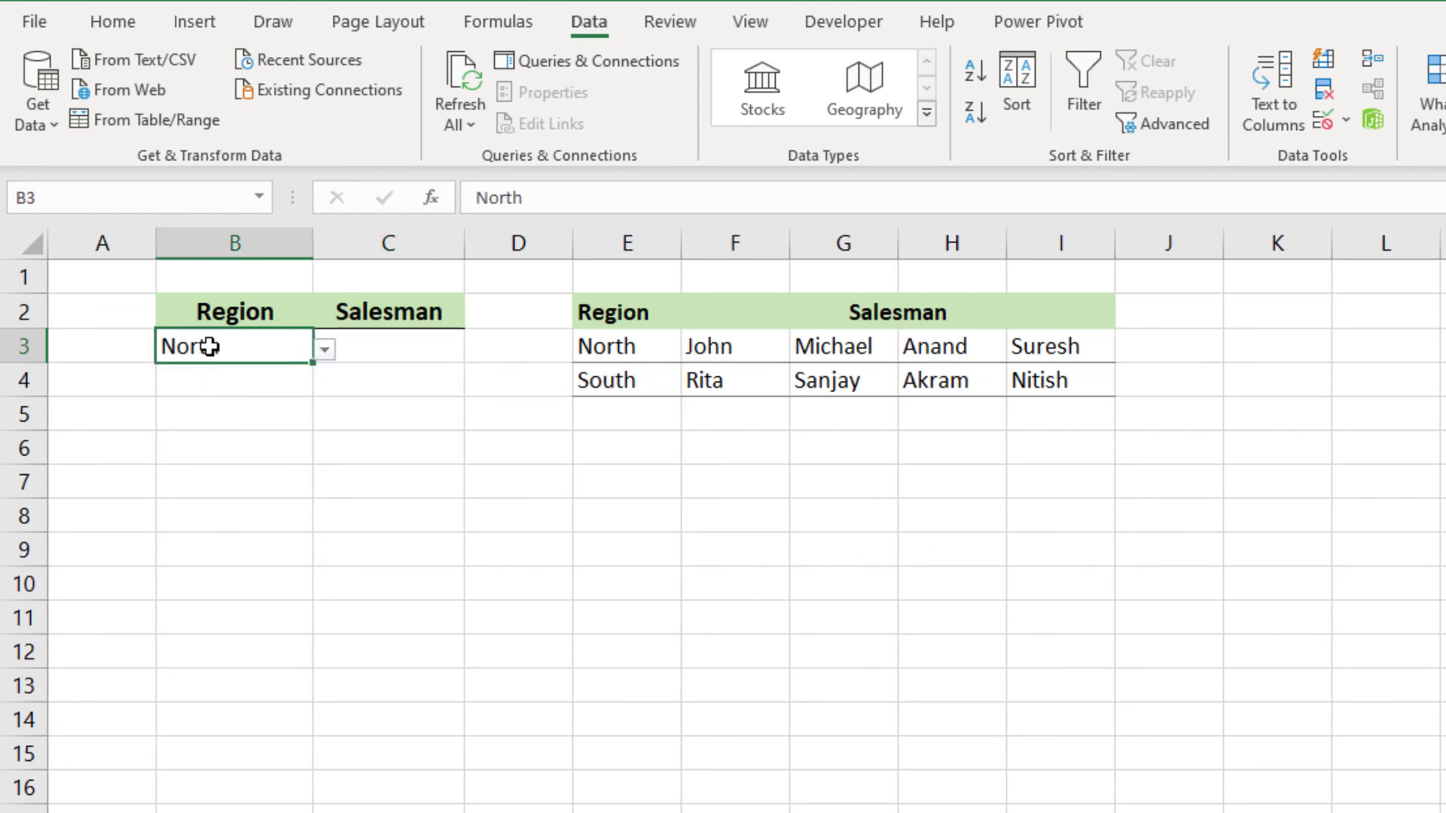
Choose South in B3, then pick Rita from C3's South salesman list.
left_click(322, 351)
left_click(285, 399)
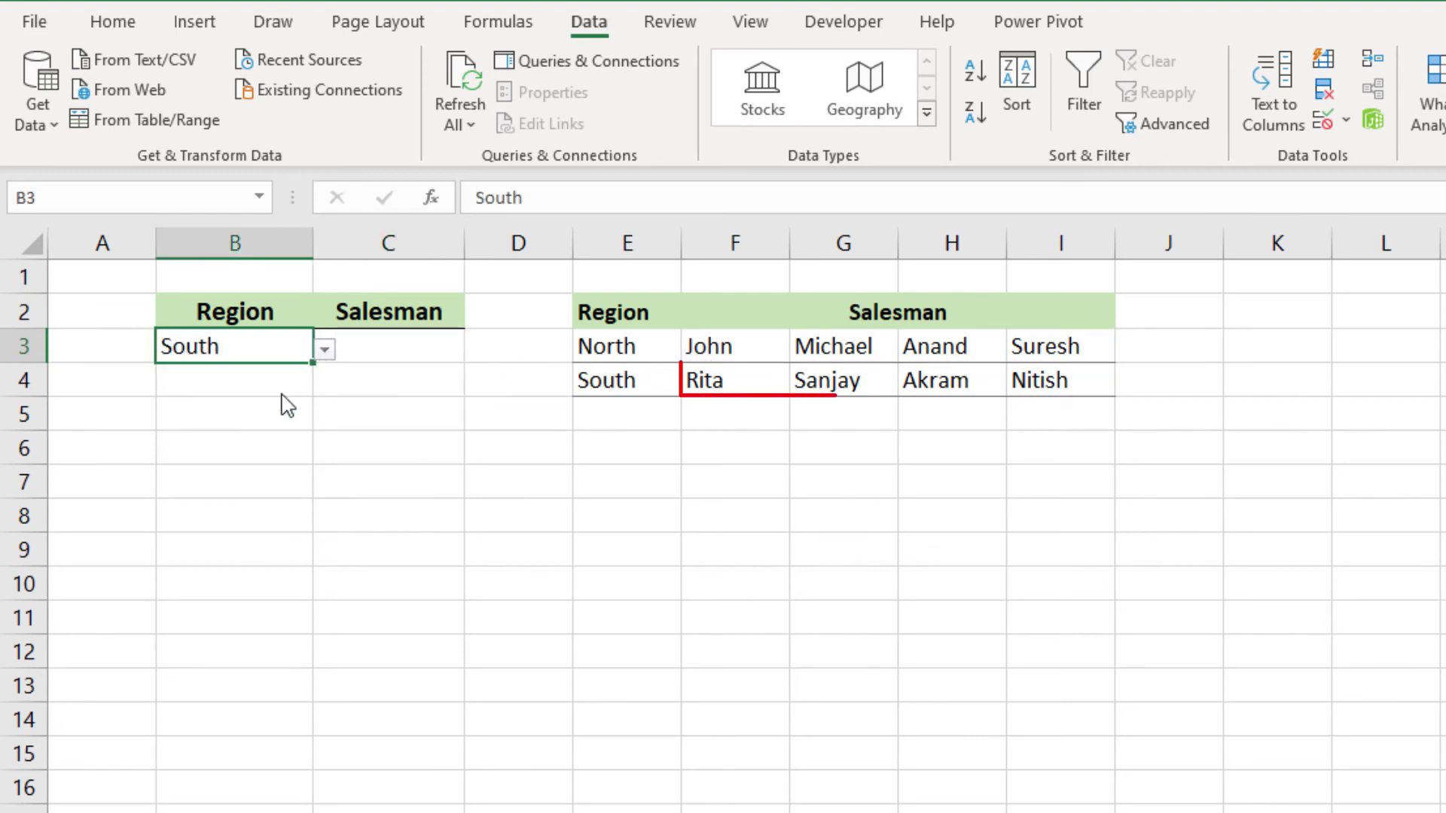
left_click(378, 359)
left_click(473, 349)
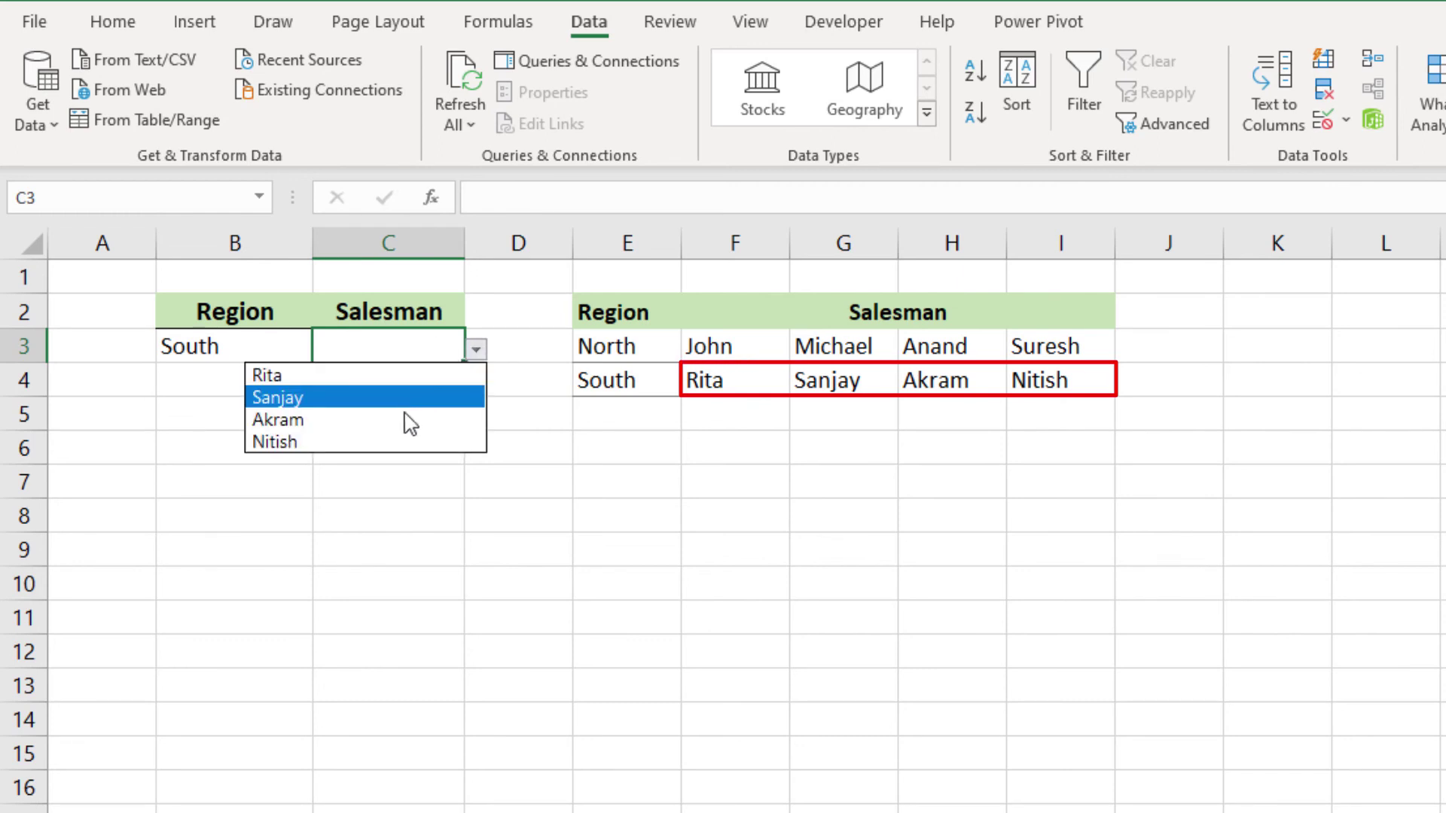
left_click(407, 382)
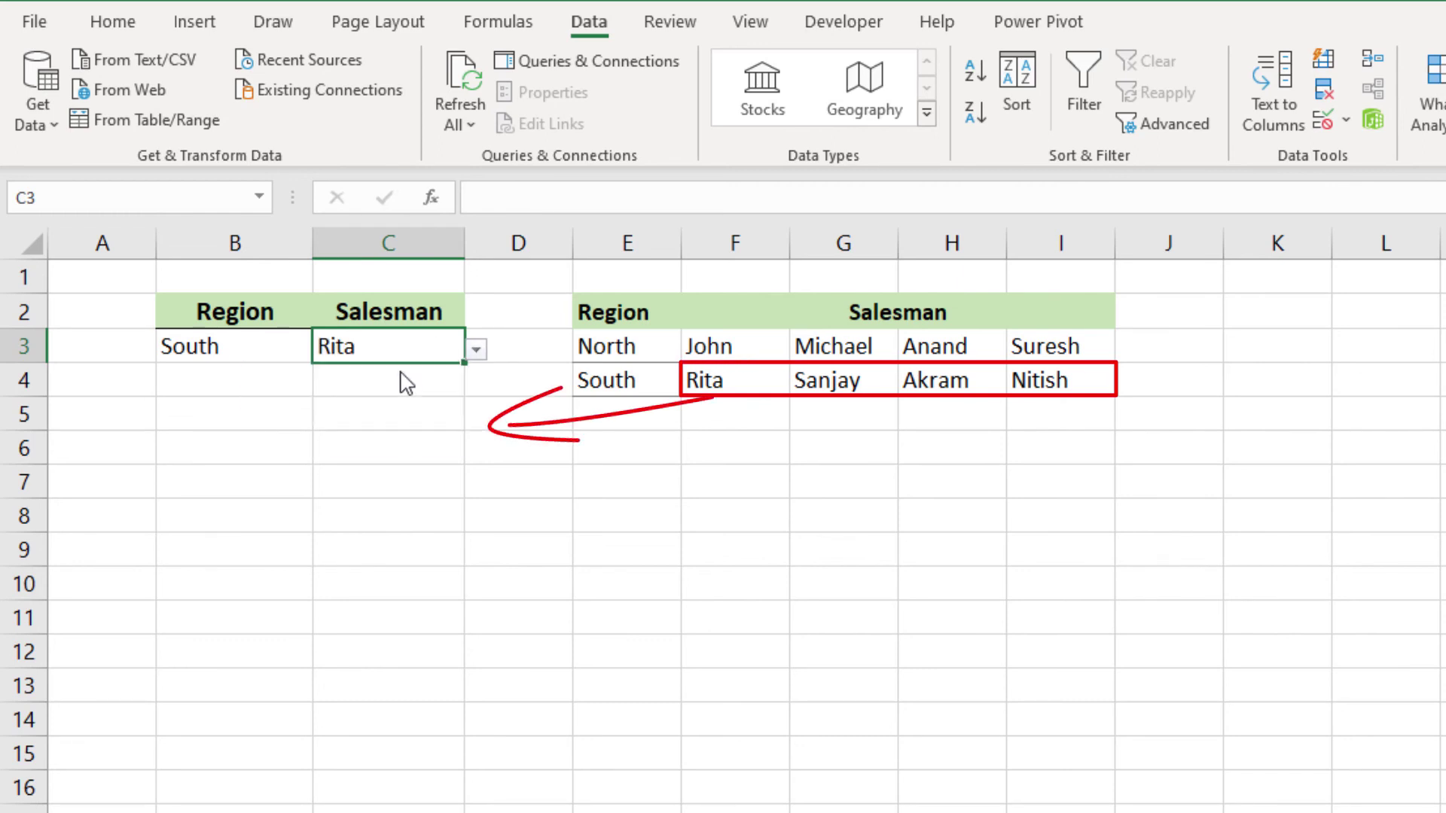
Switch the region in B3 back to North.
left_click(281, 354)
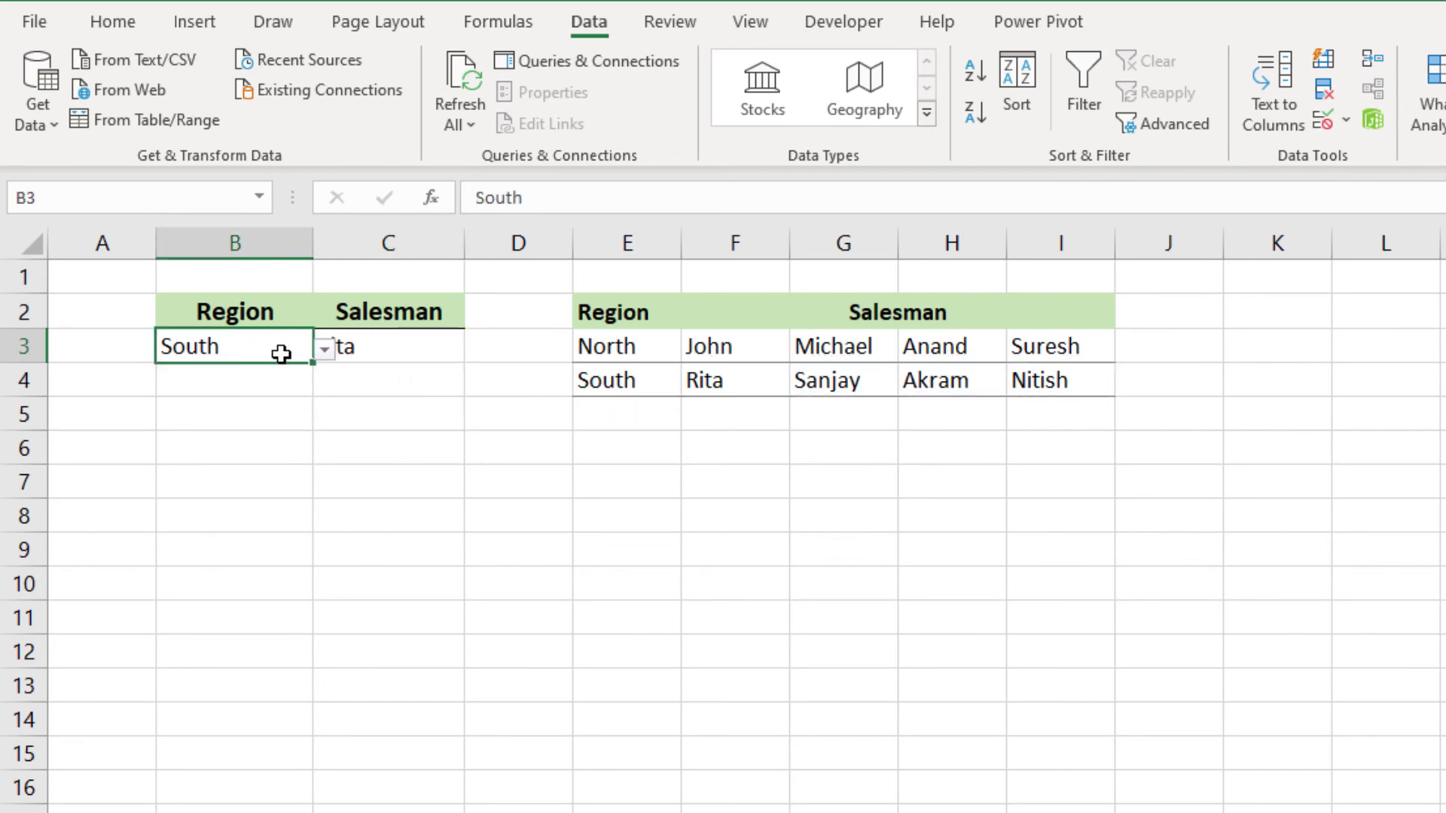
left_click(323, 350)
left_click(305, 375)
left_click(418, 471)
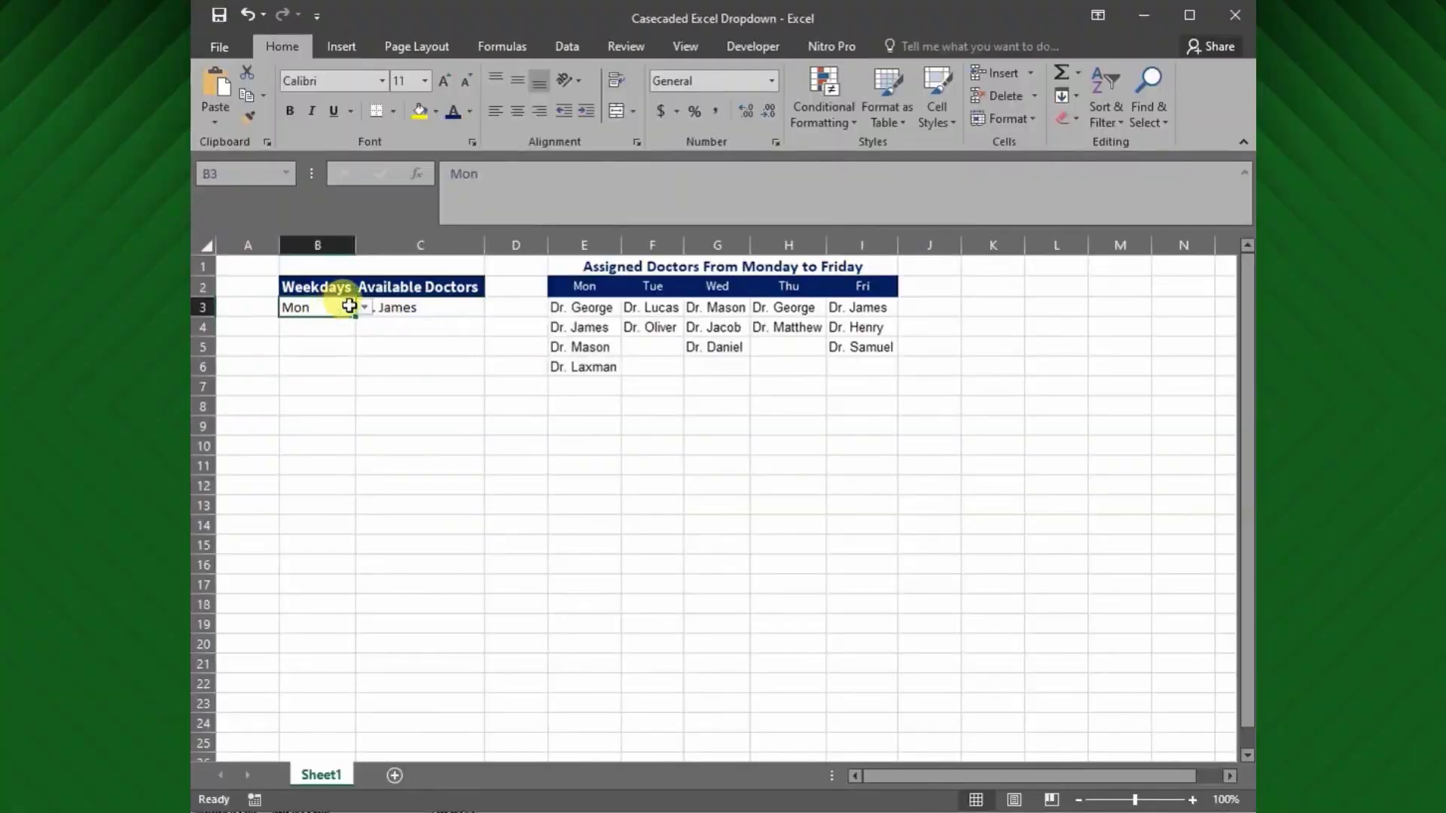
Choose Tue in B3, then select the Tue doctors F3:F6 to compare with C3's Dr. James.
left_click(364, 307)
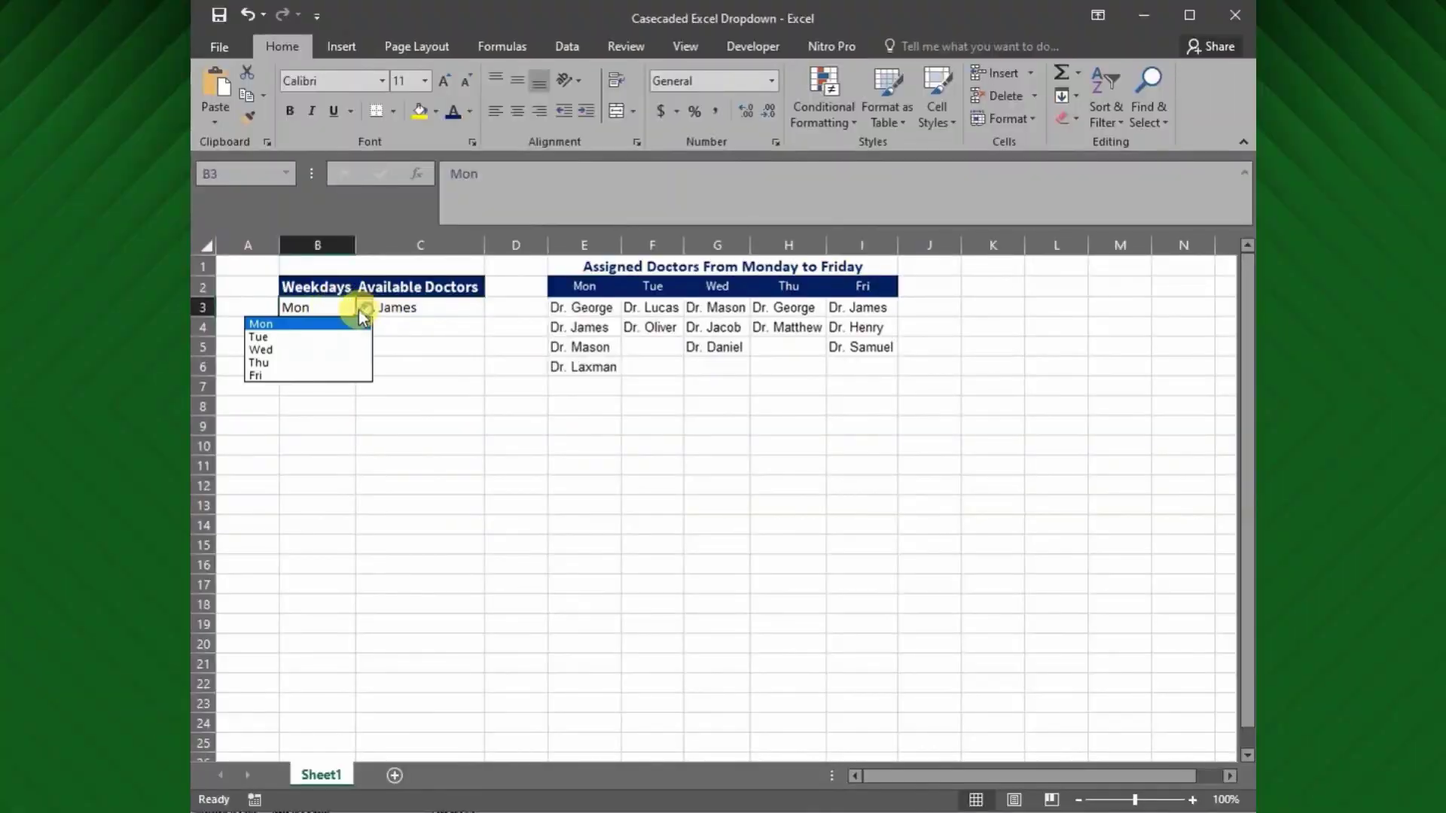
left_click(322, 332)
left_click(395, 305)
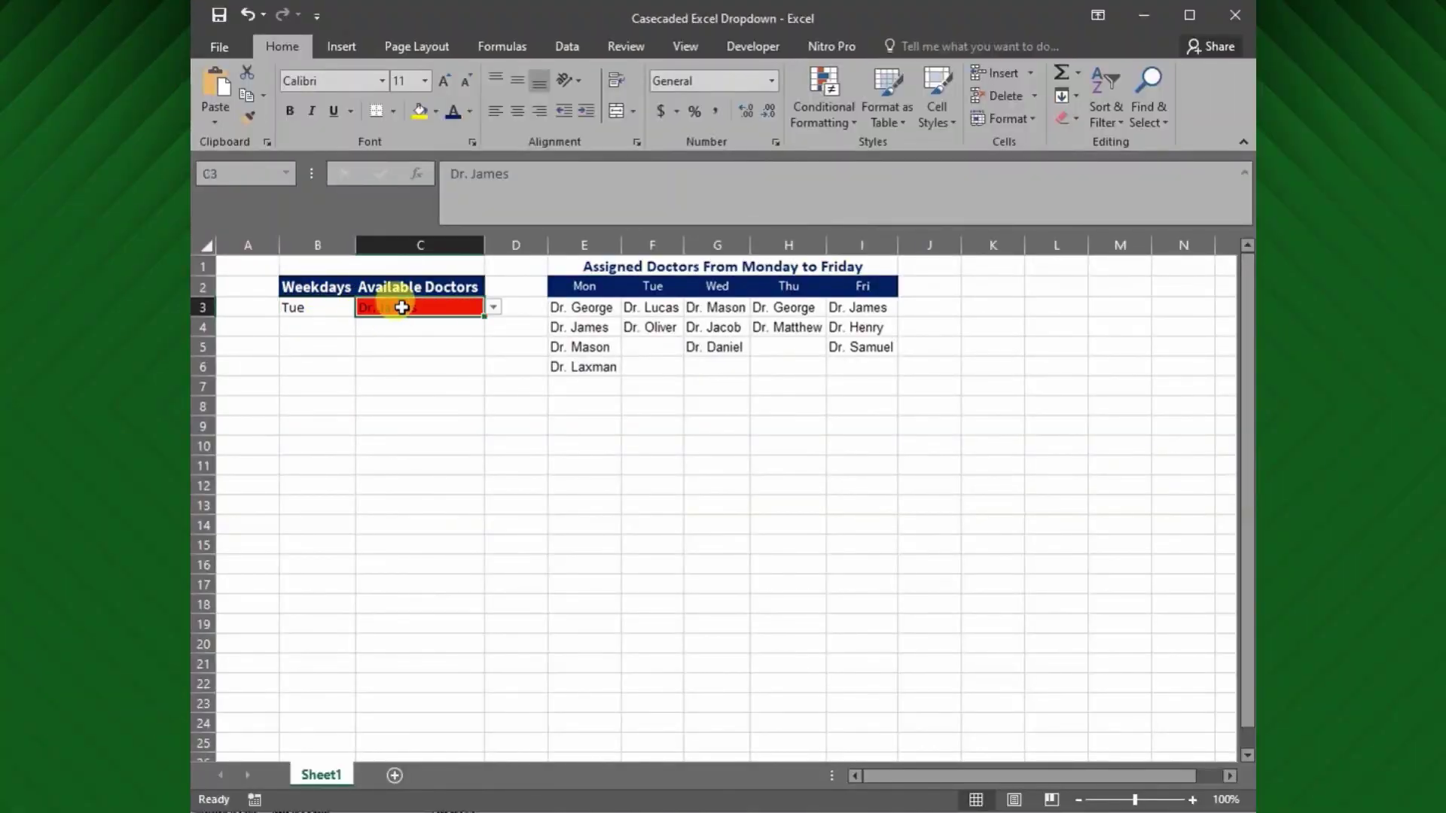
left_click(637, 309)
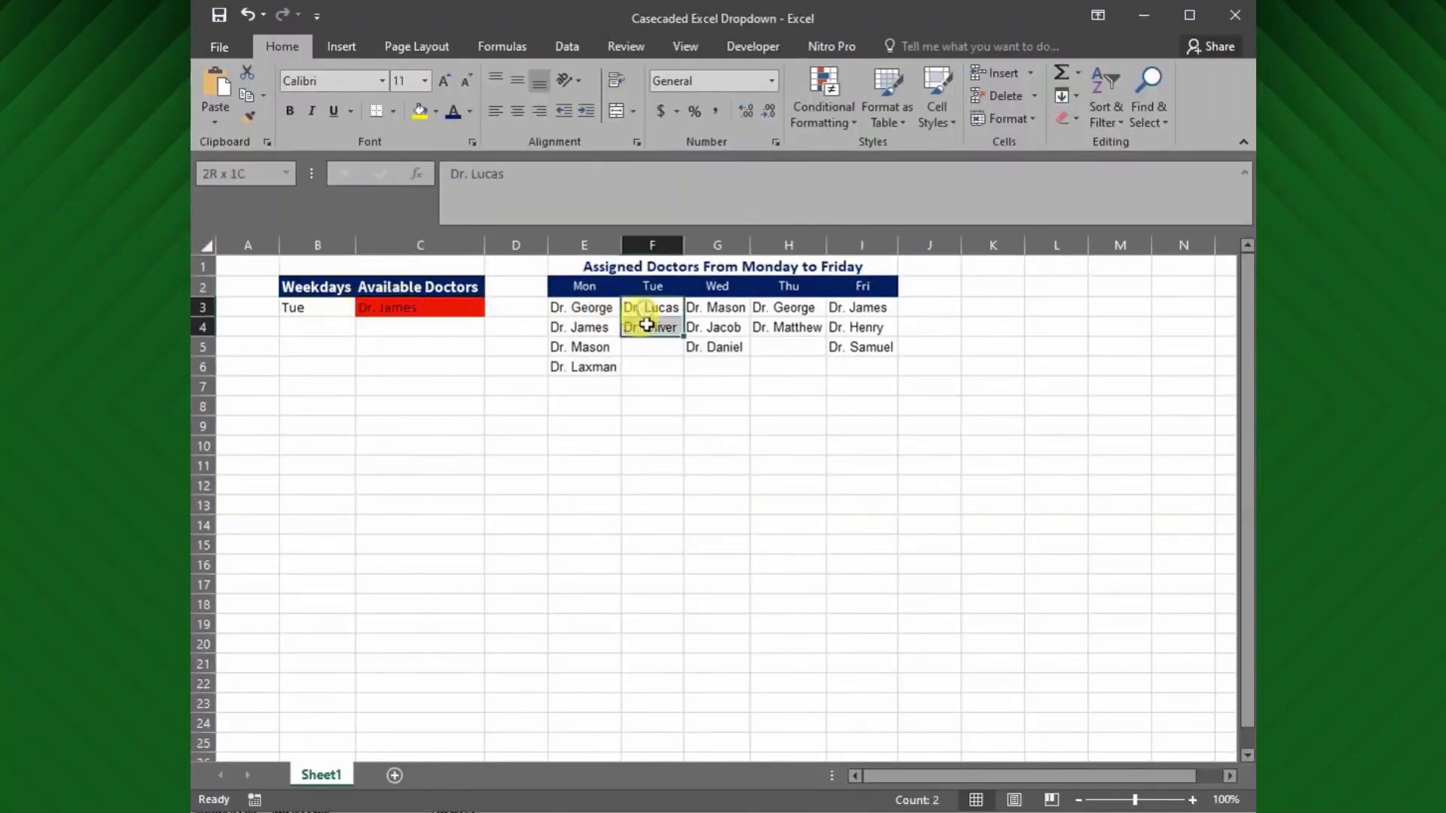
left_click_drag(647, 327, 648, 362)
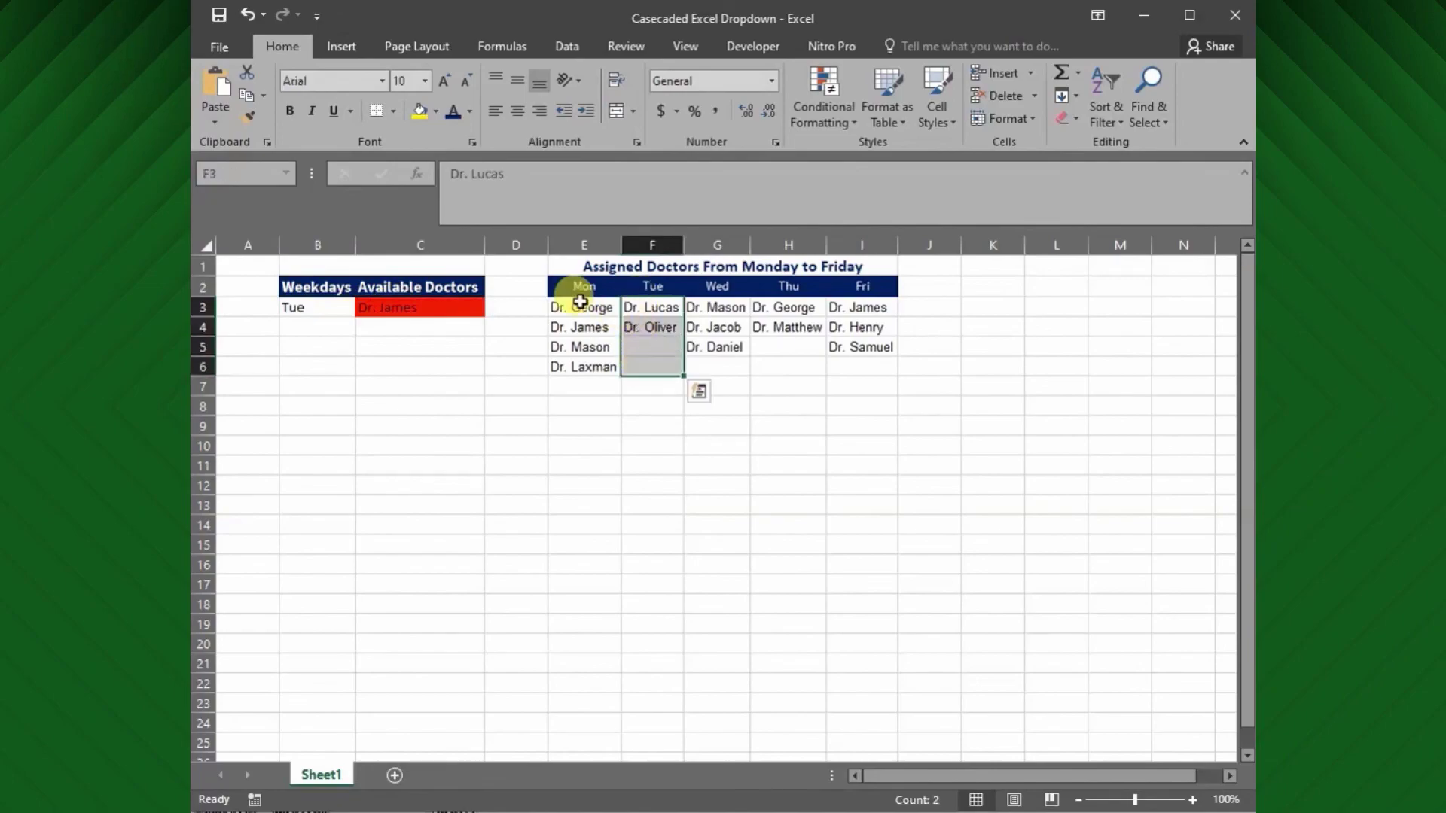